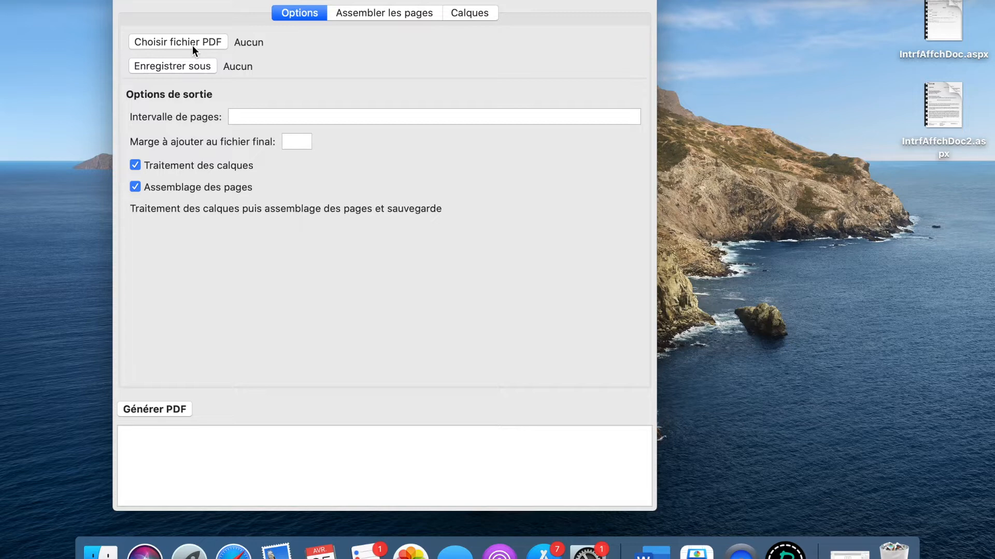
Load Core_T-Shirt_Sizes_0-20_Letter-A4.pdf from the Dropbox folder couture/Femme/Closet Core pattern as the source PDF.
left_click(191, 45)
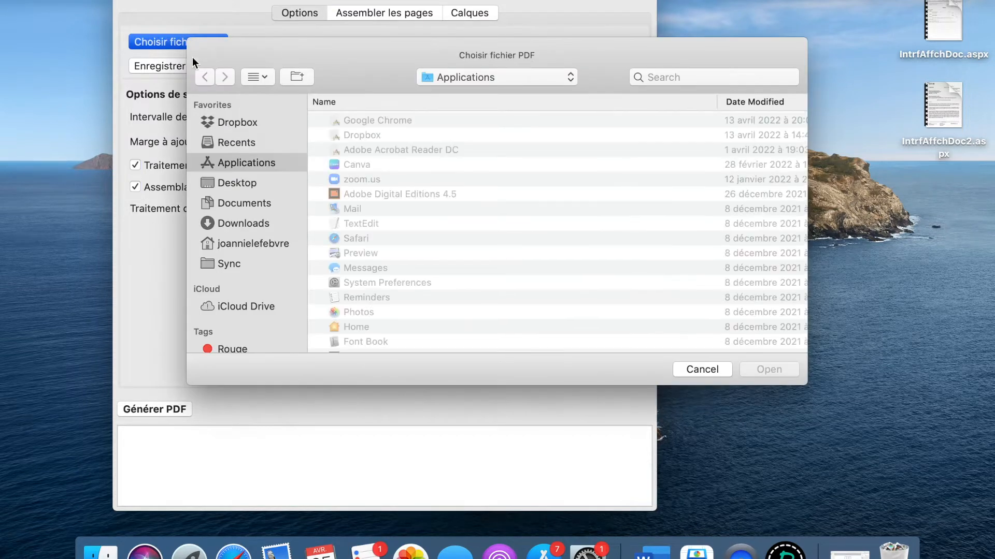
left_click(227, 124)
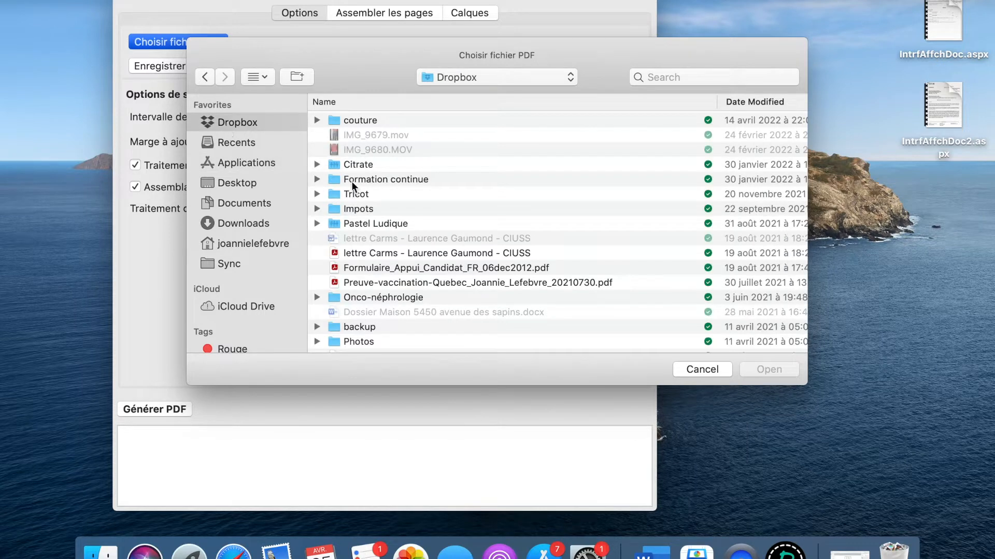
double_click(360, 120)
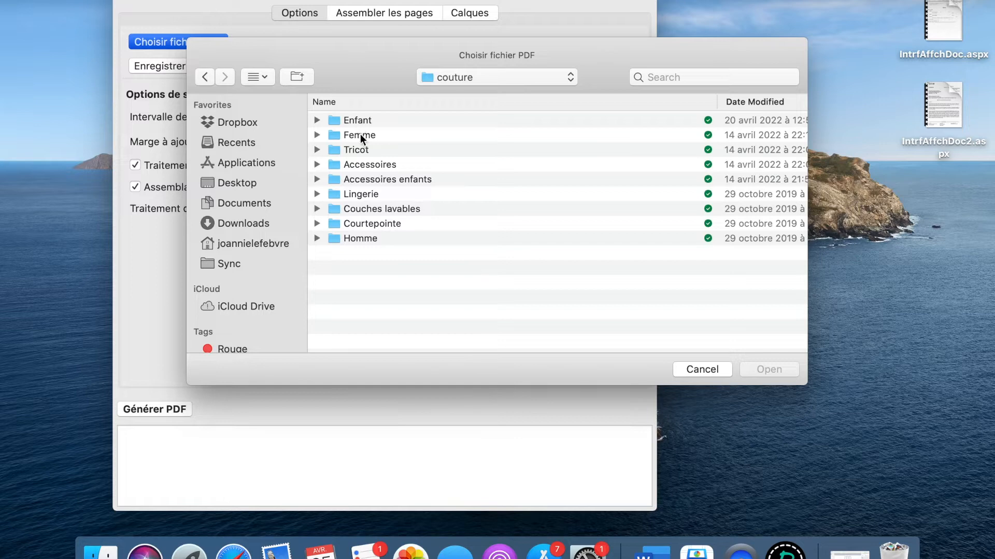
double_click(359, 133)
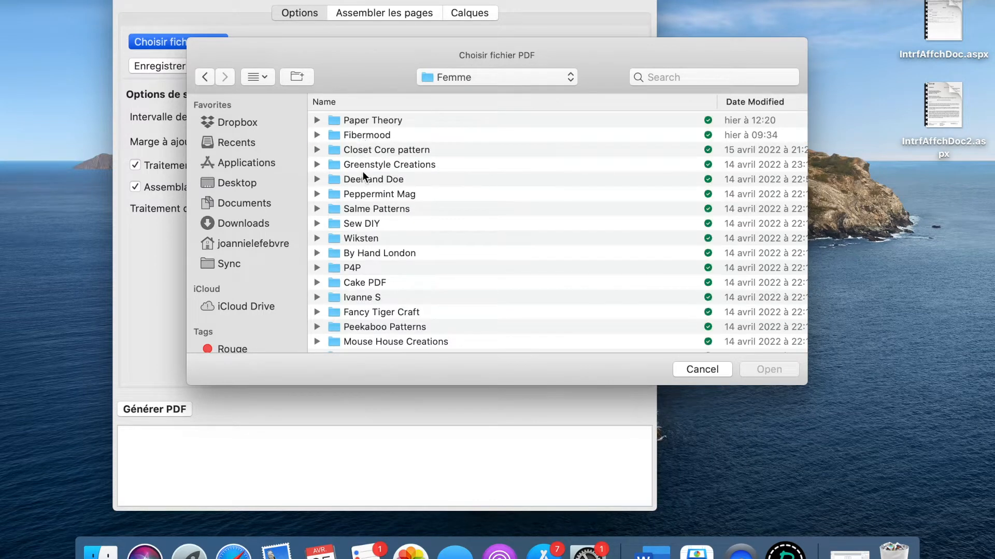
double_click(368, 151)
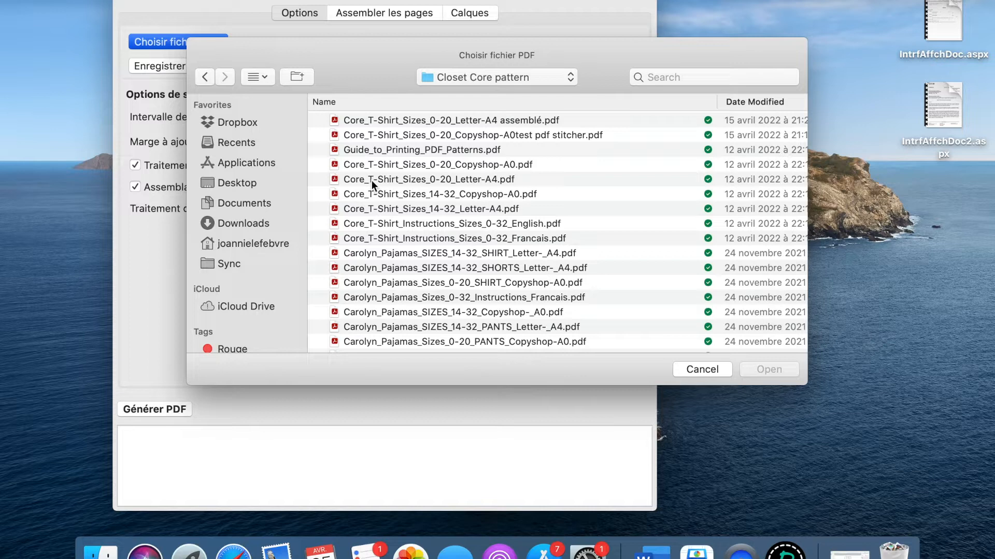
left_click(372, 181)
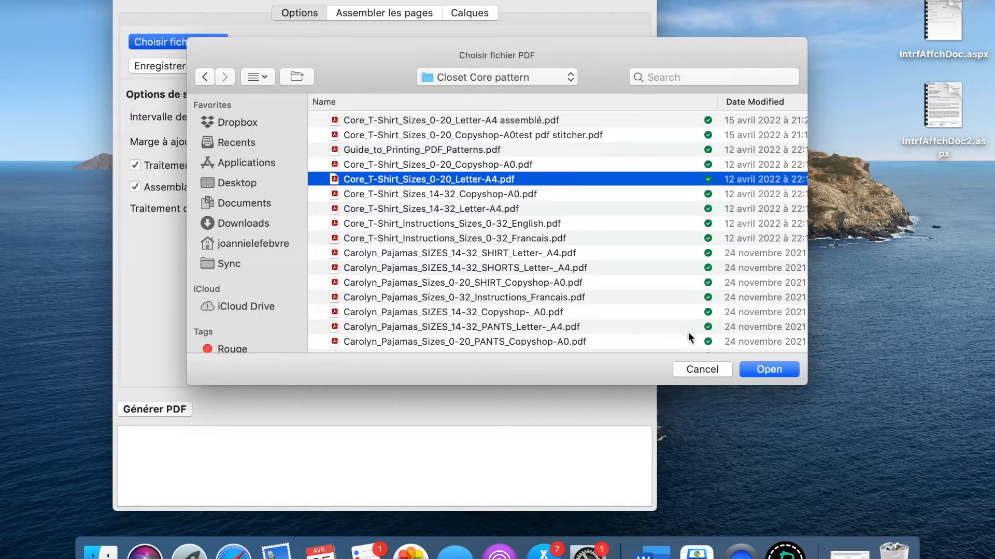
left_click(755, 369)
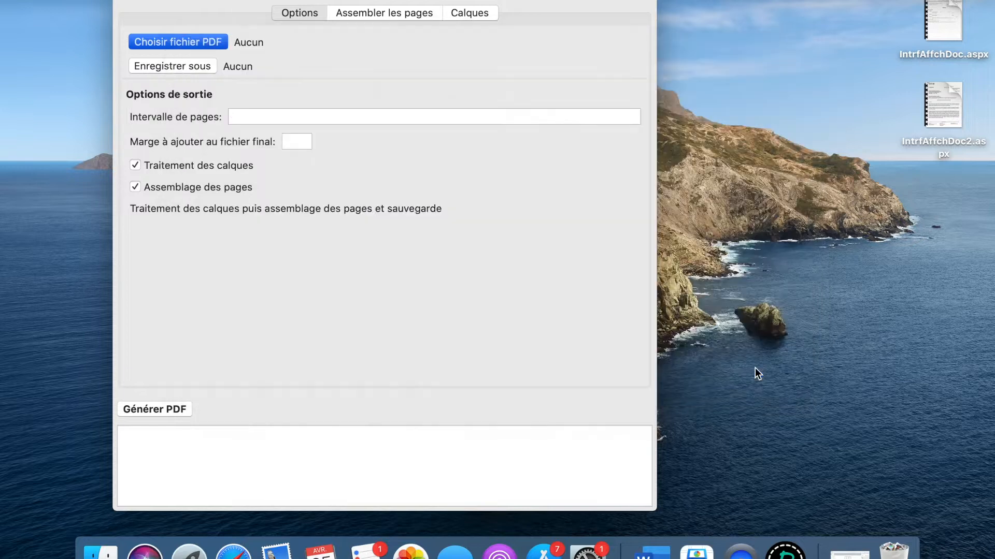
Set the output file to "Core_T-Shirt_Sizes_0-20_Letter-A4 assemblé" in the Closet Core pattern folder, replacing the existing file.
left_click(198, 69)
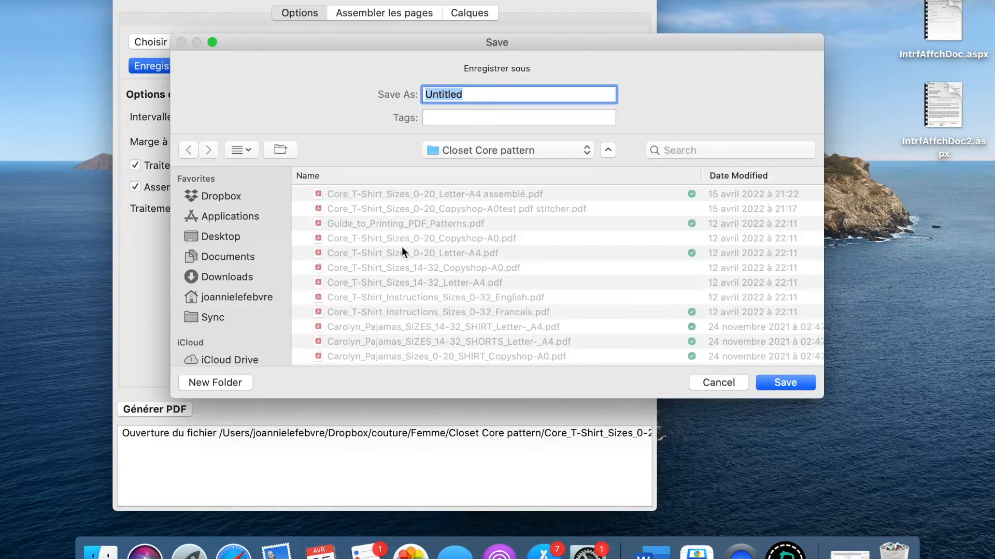
left_click(440, 253)
left_click(600, 93)
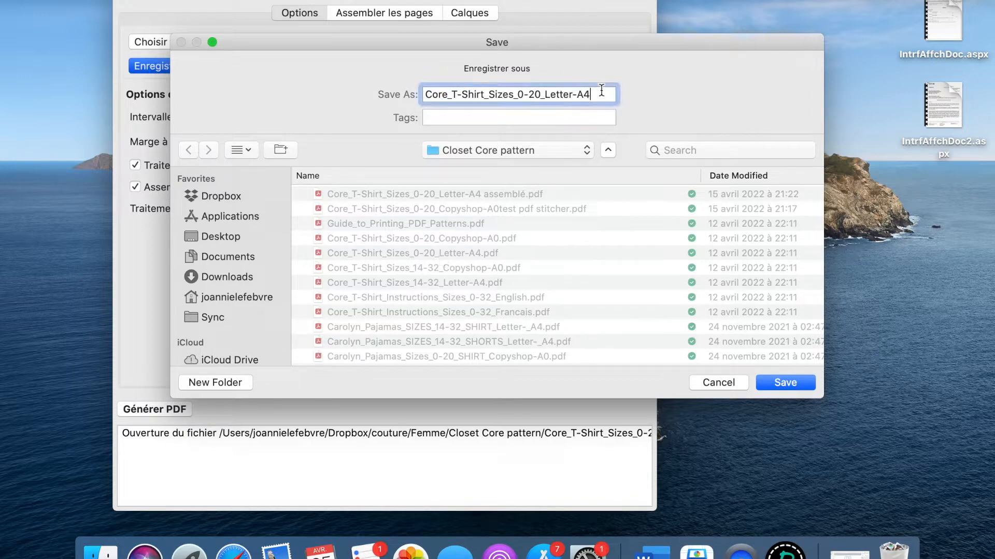
type("asse")
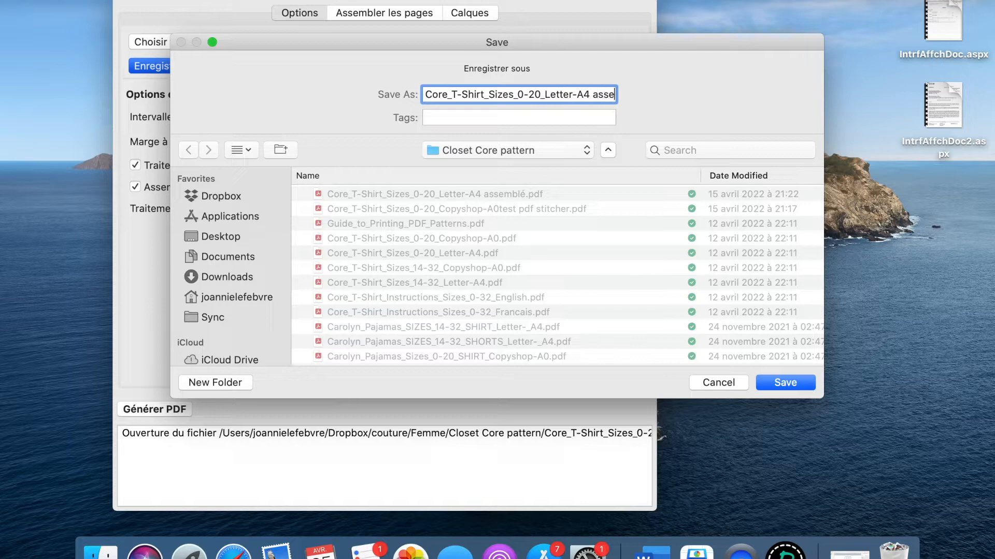
type("mblé")
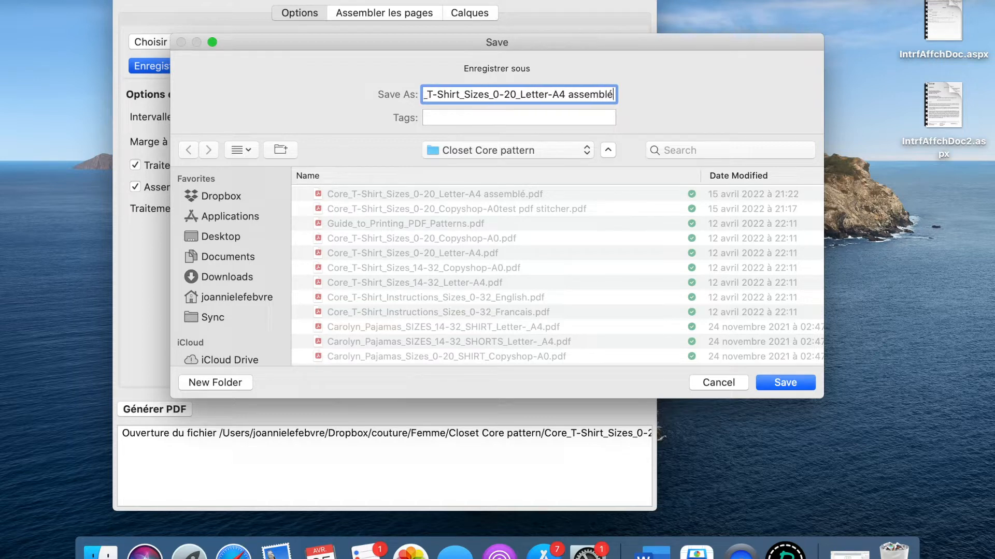
left_click(773, 383)
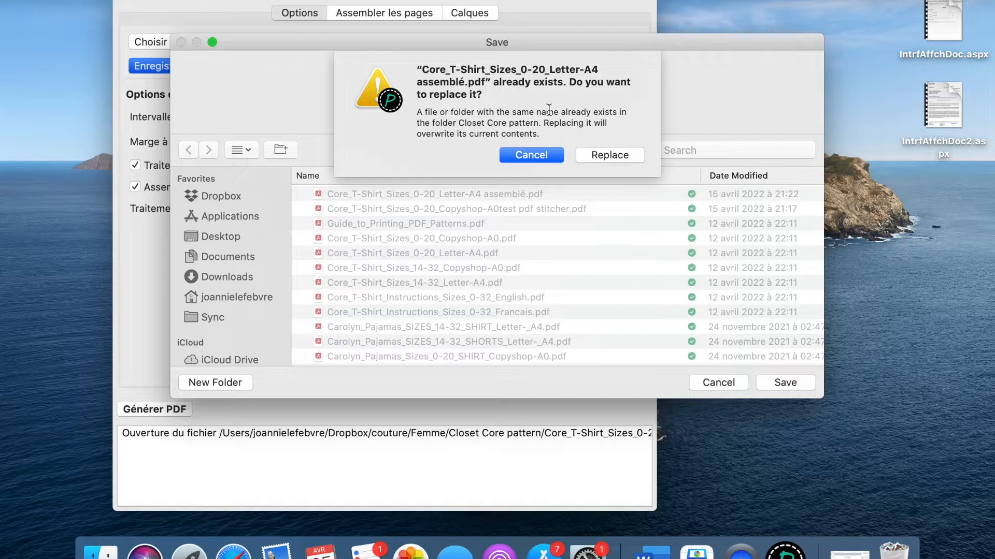
left_click(594, 154)
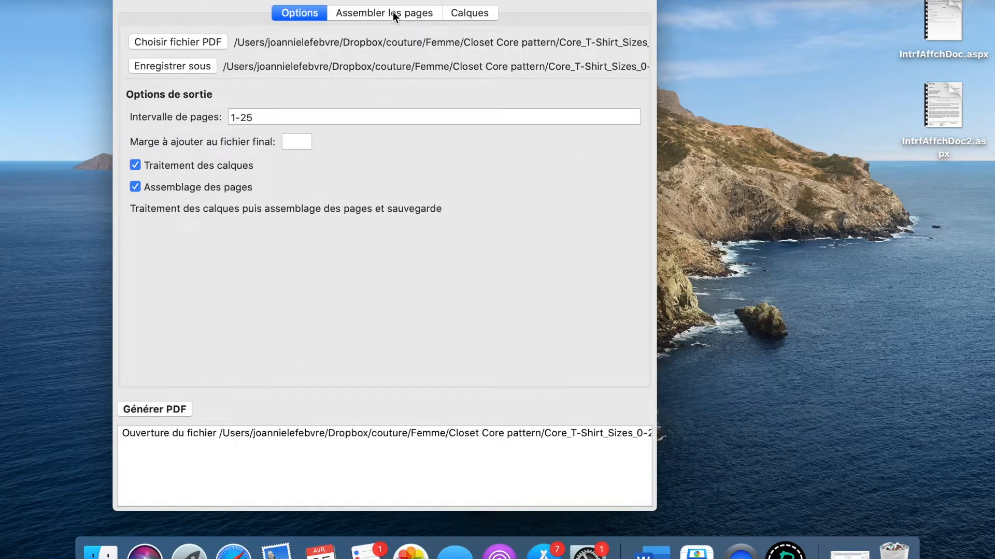
In the page assembly settings, set the number of columns to 3 and the page range to 1-10.
left_click(395, 14)
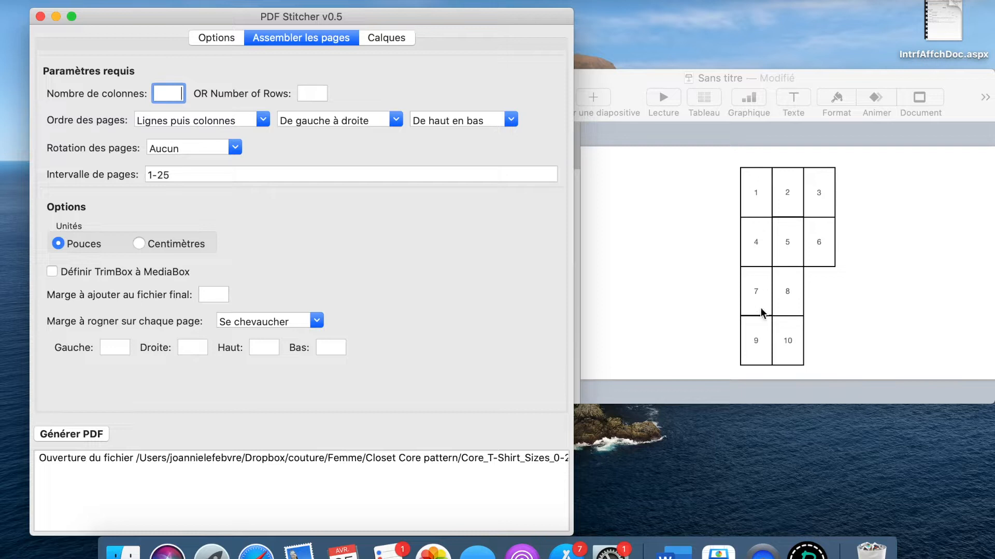
type("3")
left_click(180, 181)
key("BackSpace")
key("BackSpace")
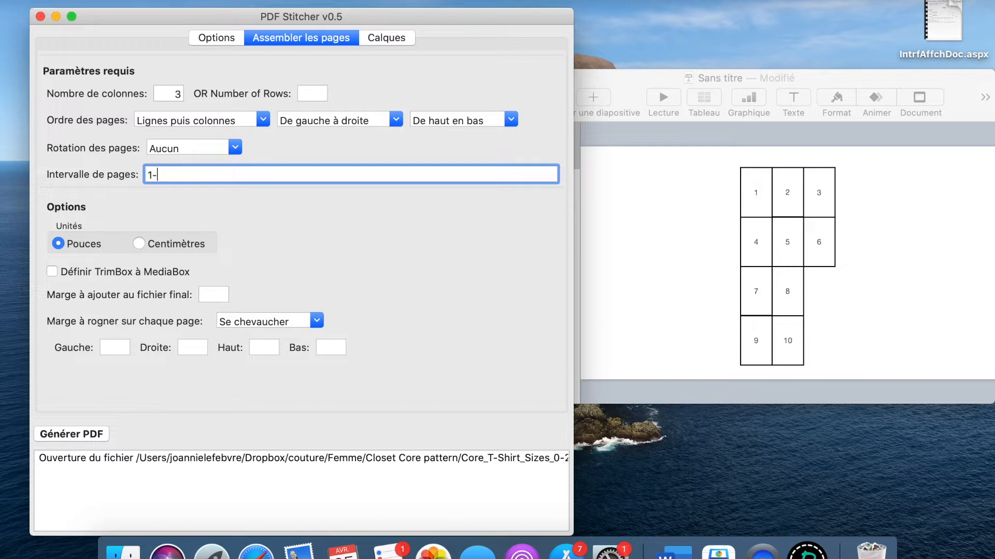
type("10")
Examine the available choices for page order, horizontal and vertical direction, and page rotation.
left_click(262, 121)
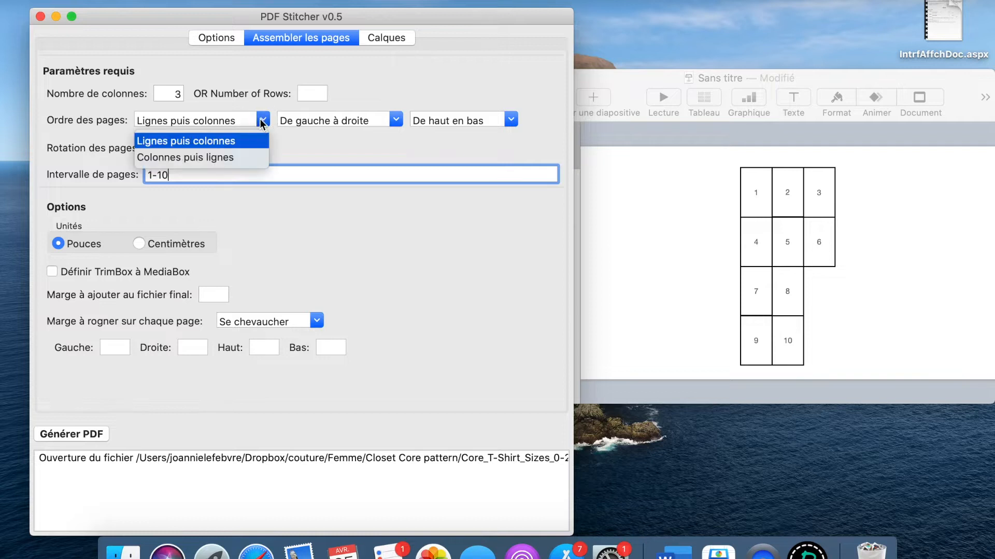
left_click(262, 121)
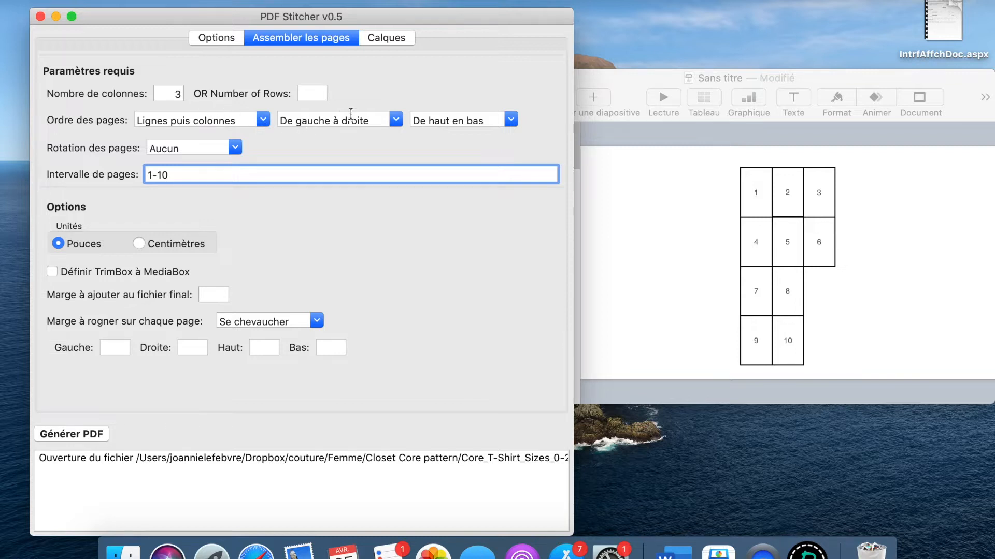
left_click(397, 122)
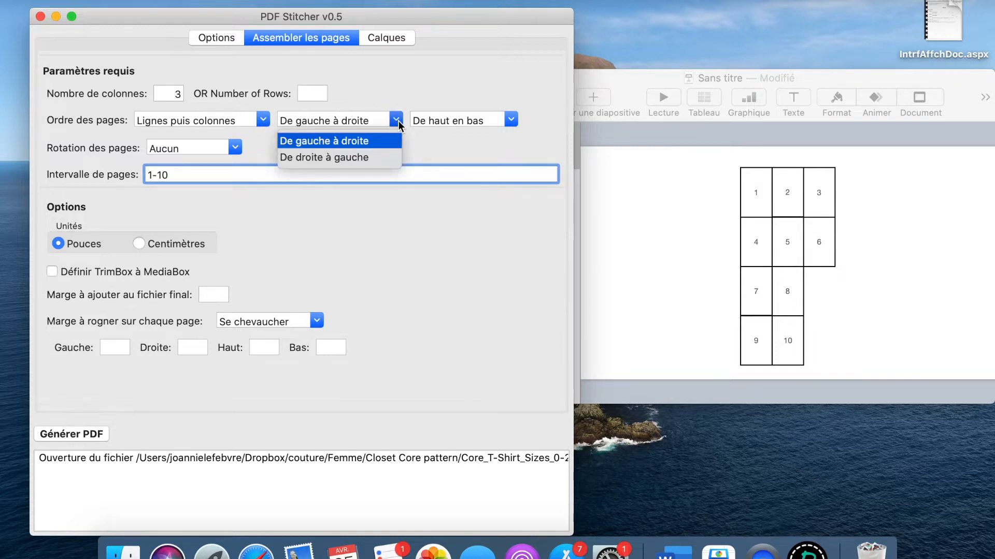
left_click(399, 125)
left_click(507, 120)
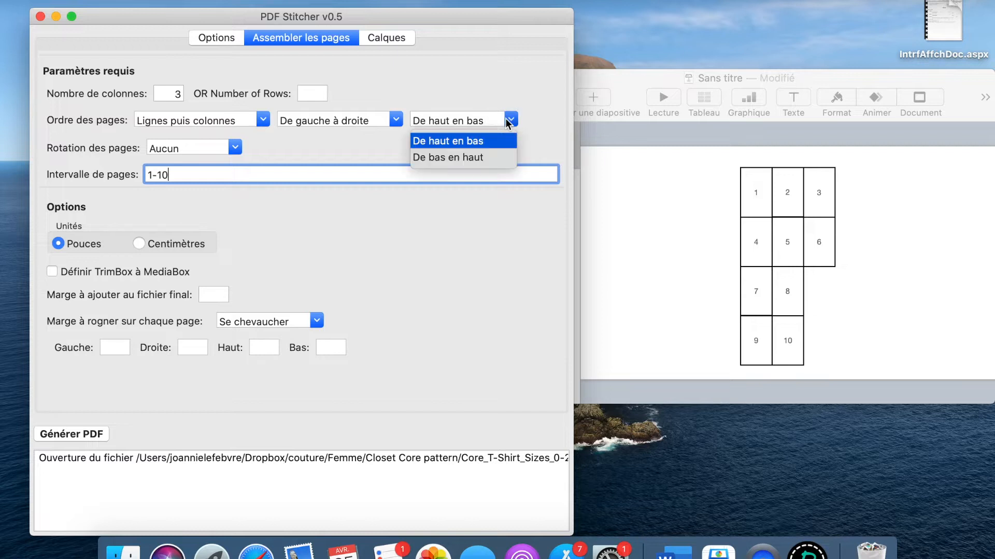
left_click(506, 120)
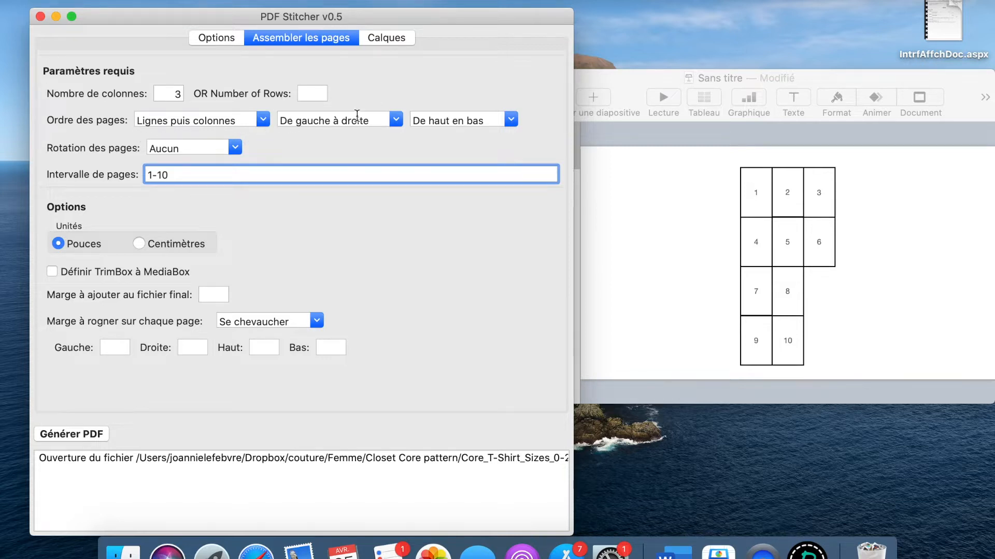
left_click(236, 149)
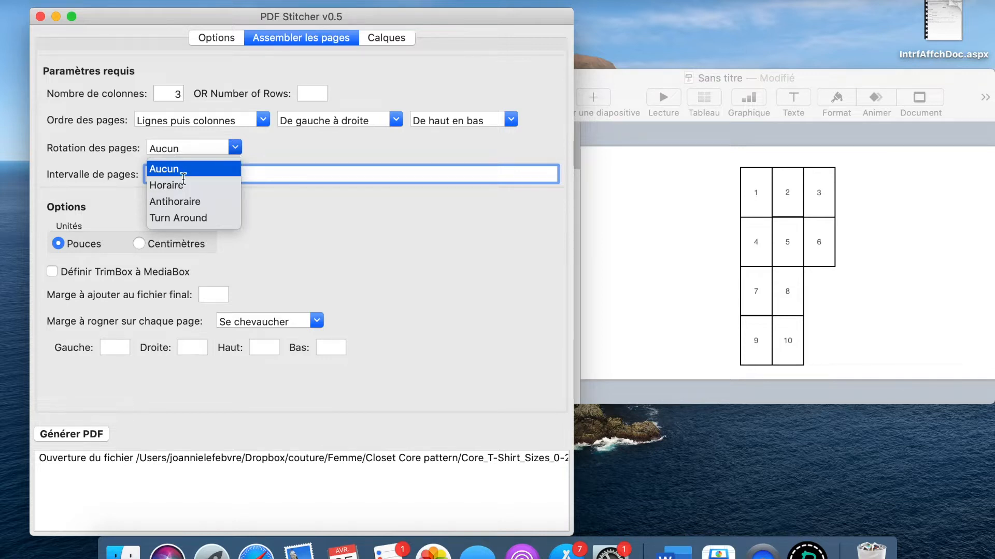
left_click(236, 149)
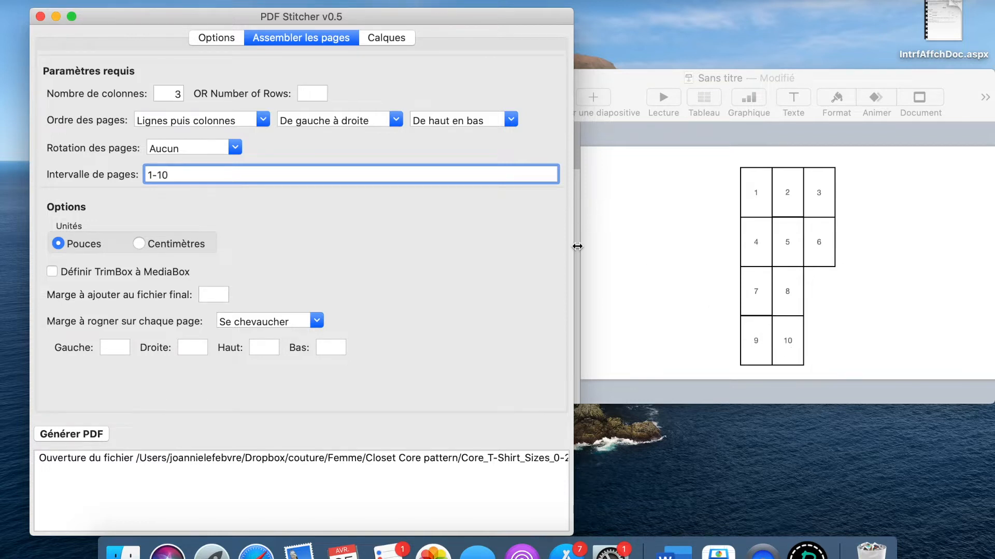
Display slide 2 of the Keynote layout diagrams, and set the page range in PDF Stitcher to 1-8, 0, 9-10.
left_click(577, 390)
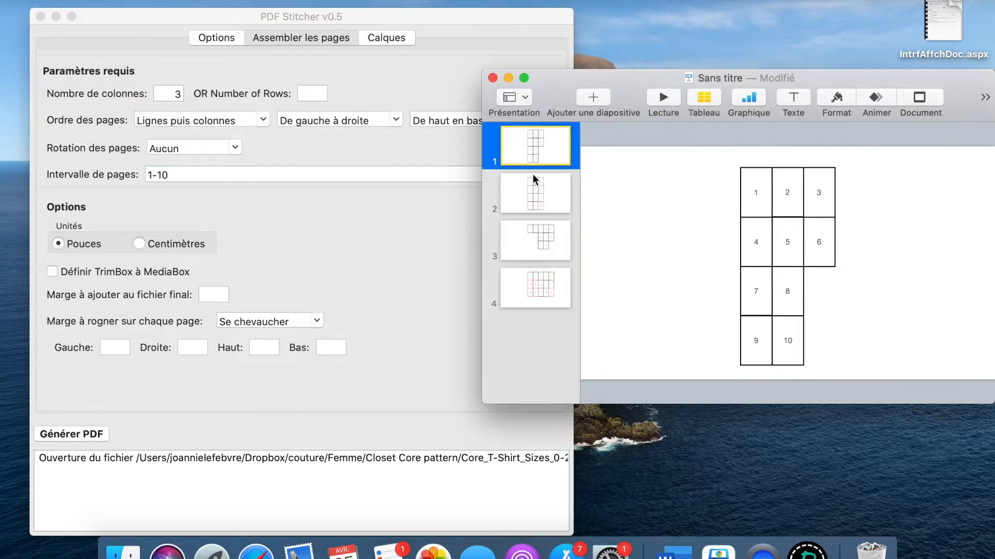
left_click(539, 204)
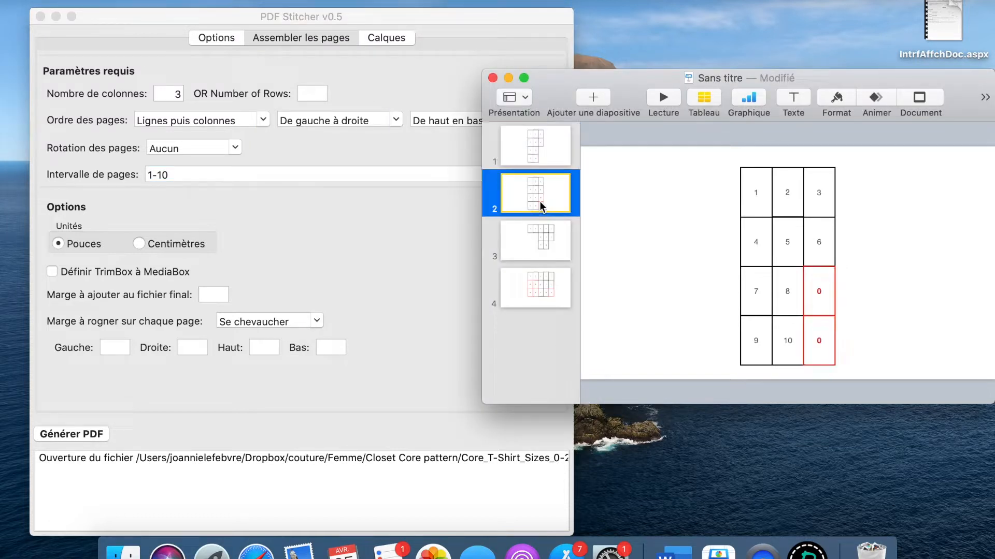
left_click(450, 249)
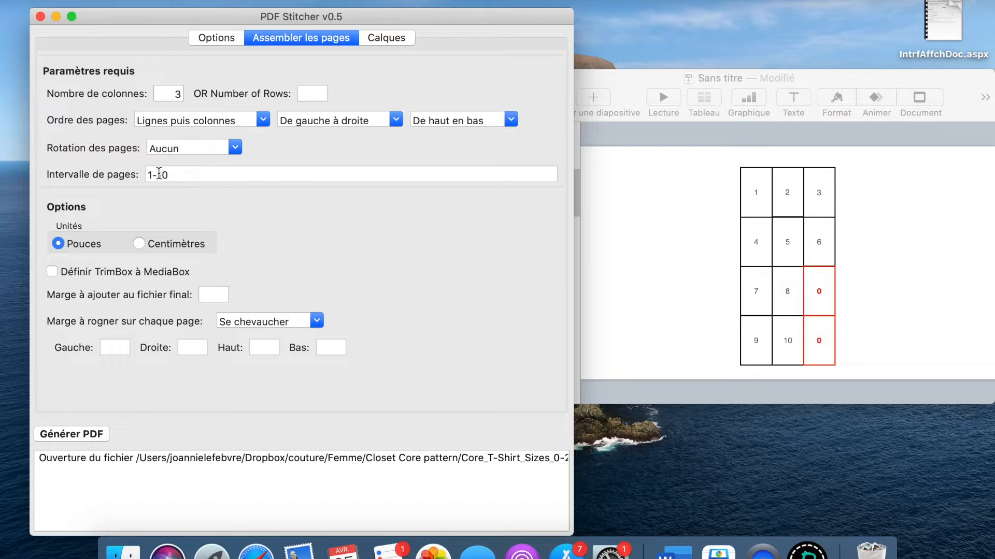
left_click(176, 175)
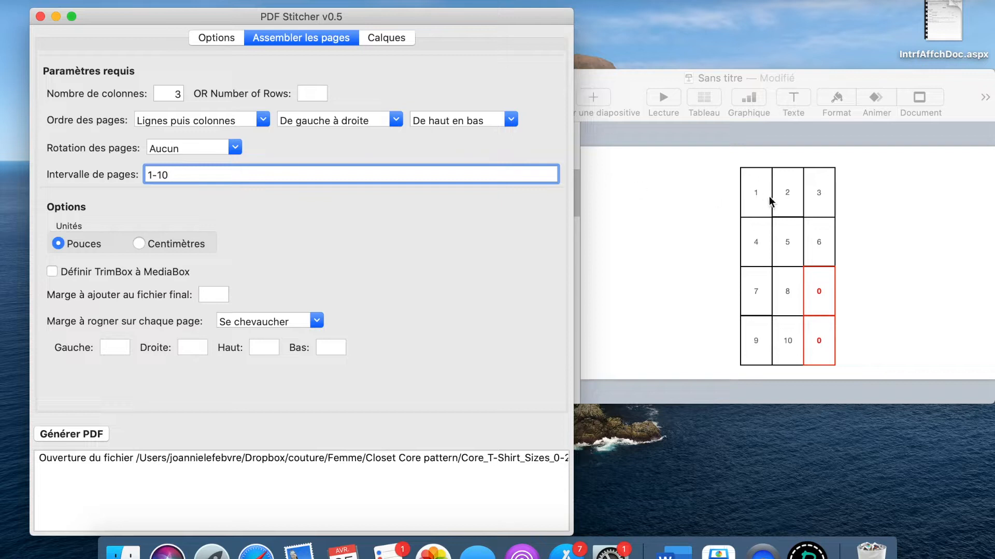
key("BackSpace")
key("BackSpace")
type("8, 0, 9-10")
Display slide 3 of the Keynote layout diagrams, and set the number of columns in PDF Stitcher to 5.
left_click(645, 297)
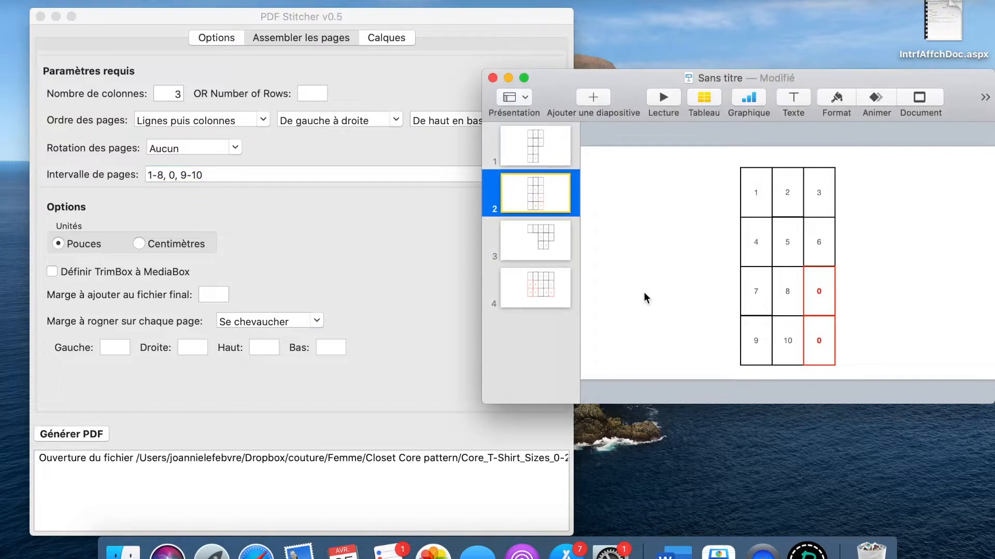
left_click(538, 257)
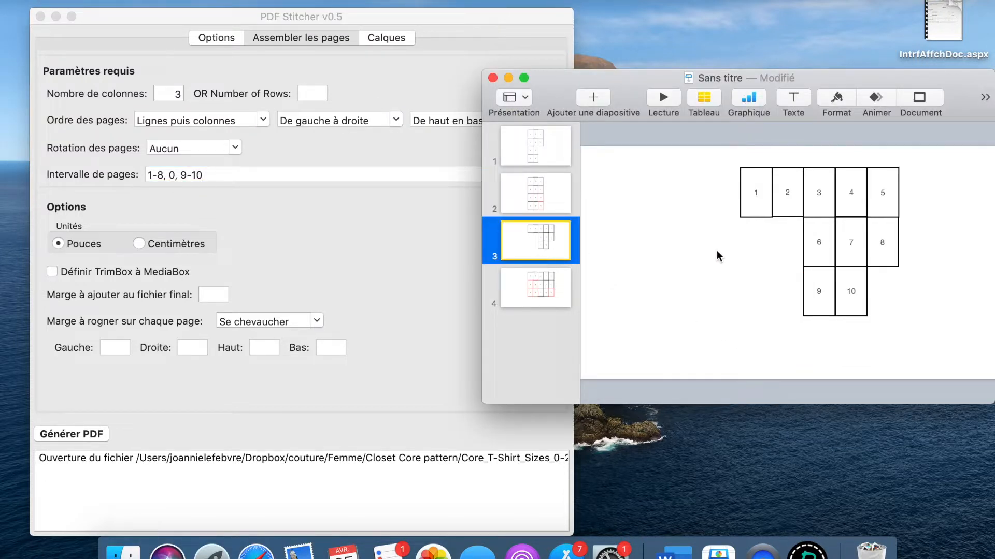
left_click(412, 267)
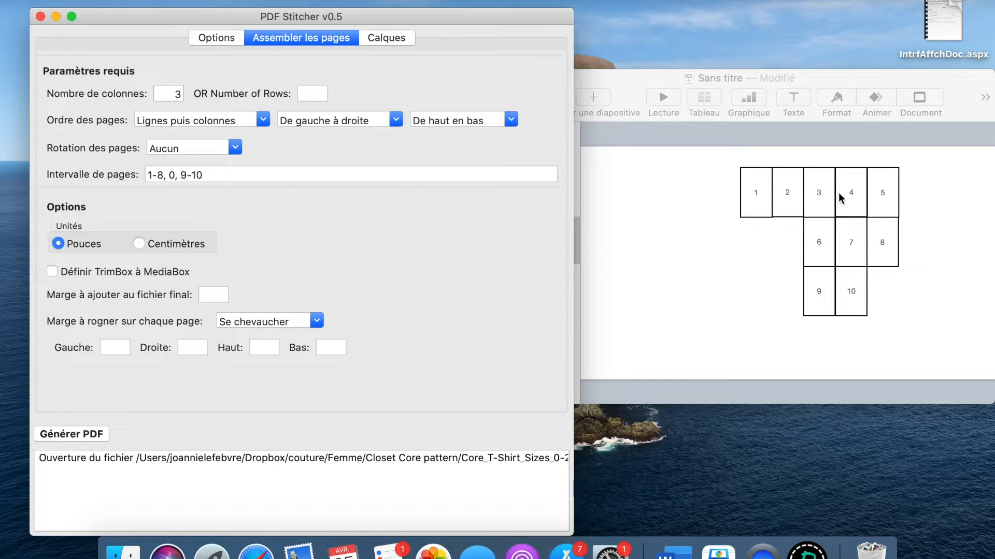
double_click(183, 93)
type("5")
Trim the page range back to "1-".
left_click(215, 174)
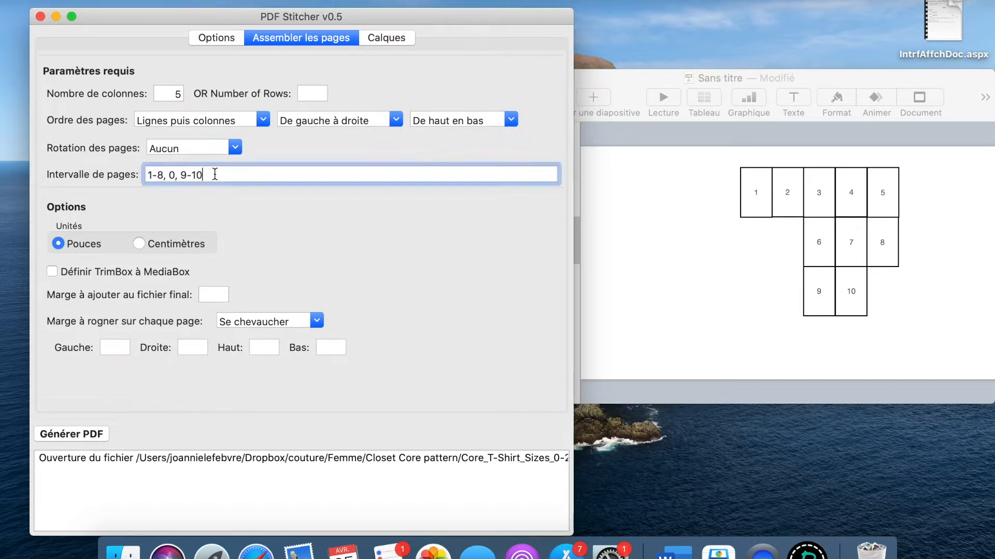
key("BackSpace")
key("BackSpace")
key("BackSpace")
key("BackSpace")
key("BackSpace")
key("BackSpace")
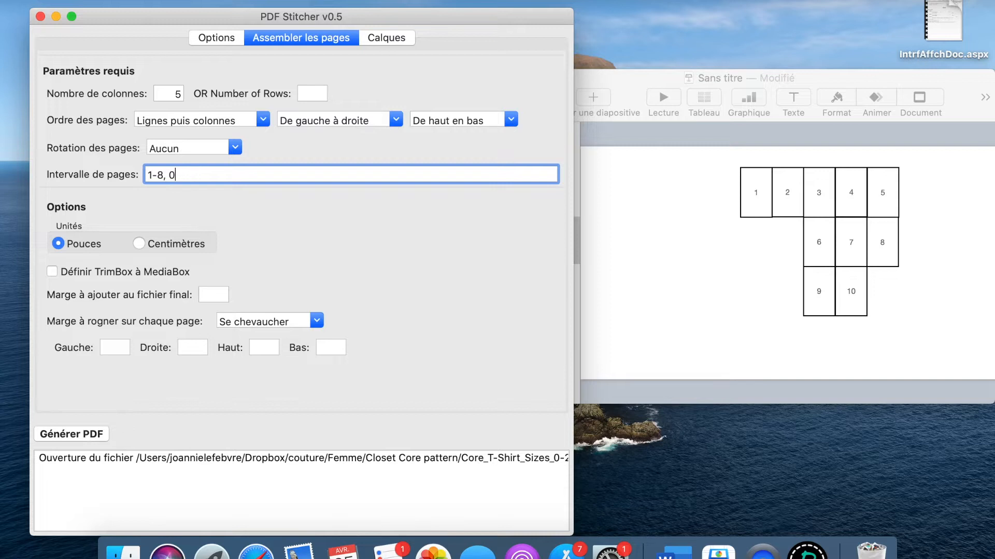
key("BackSpace")
key("BackSpace")
key("BackSpace")
key("BackSpace")
Display slide 4 of the Keynote layout diagrams, and complete the page range in PDF Stitcher as 1-5,0,0,6-8,0,0,9-10.
left_click(620, 267)
left_click(546, 295)
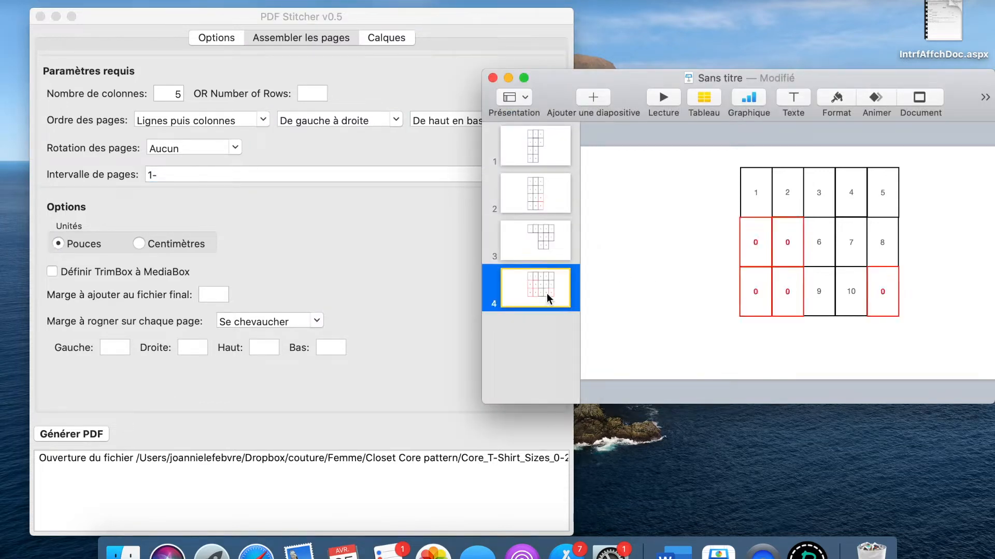
left_click(341, 205)
left_click(221, 173)
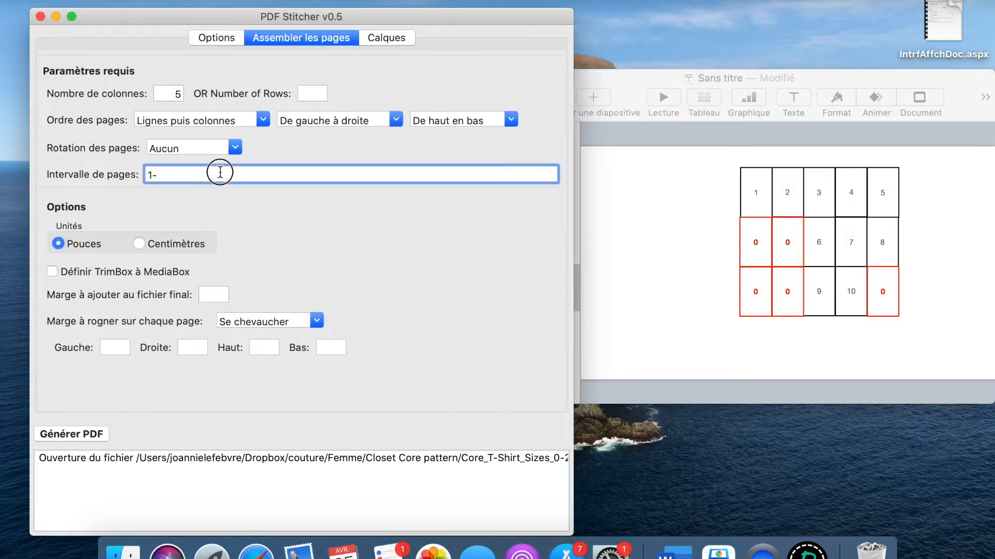
type("5,0,0,6-8,0,0,")
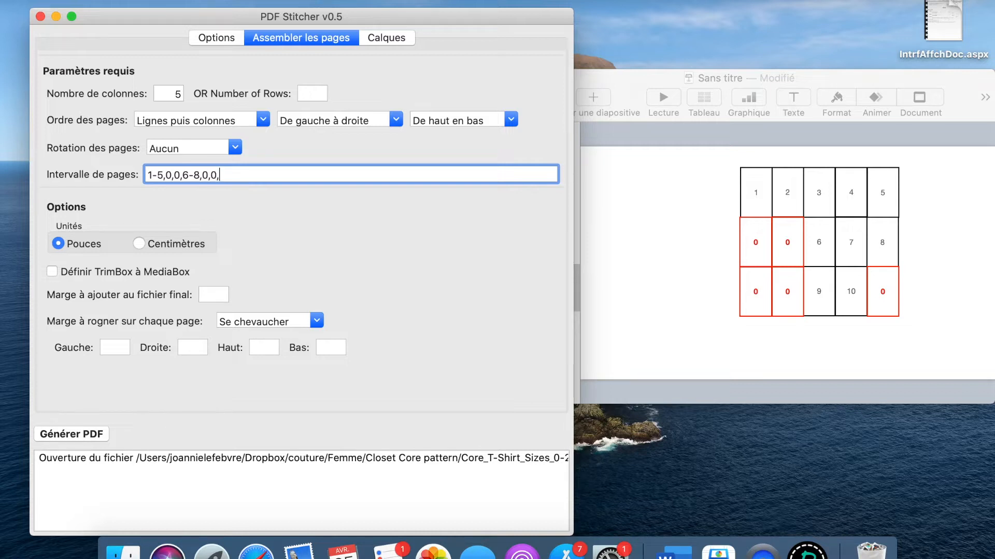
type("9-10")
Switch to Finder and browse through Dropbox, couture and Femme to the Closet Core pattern folder.
left_click(123, 552)
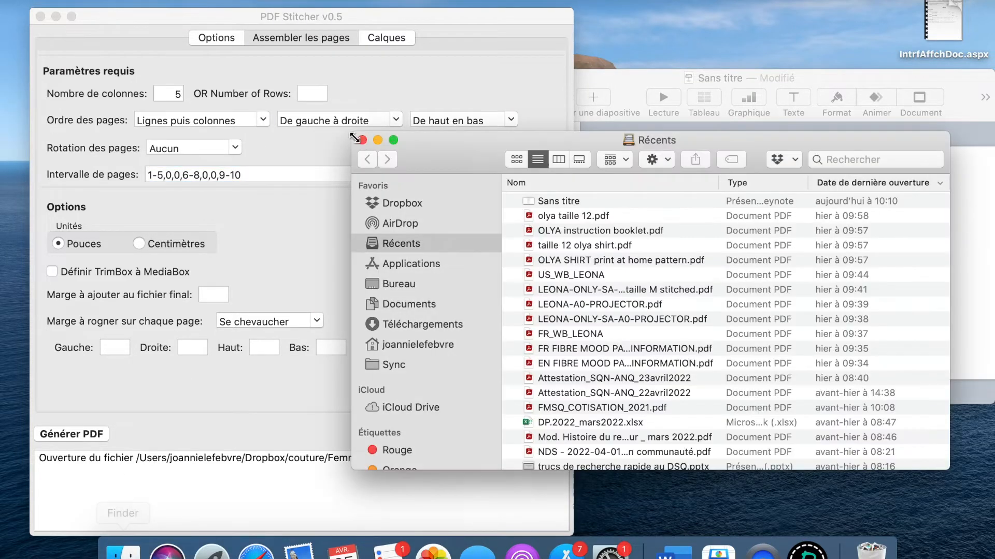
left_click(398, 205)
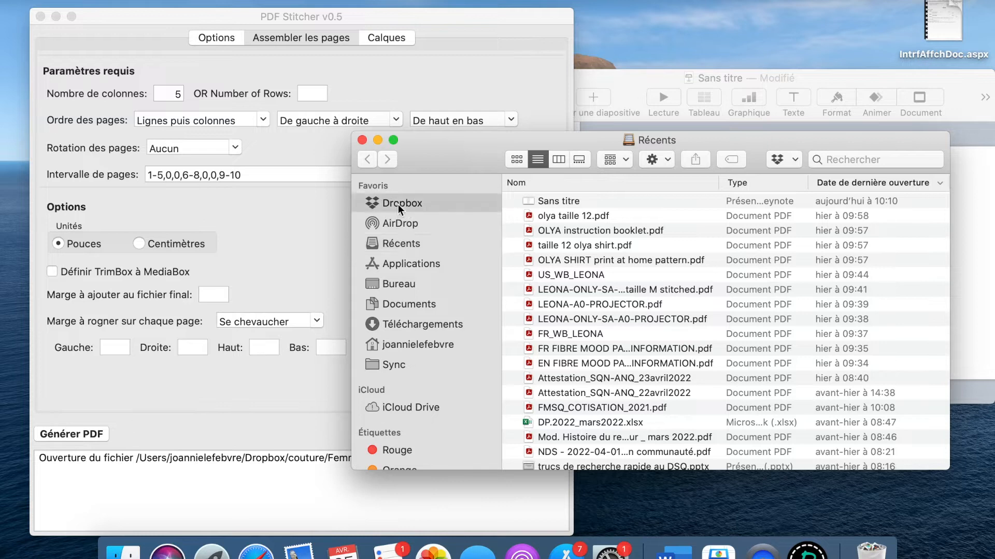
double_click(558, 344)
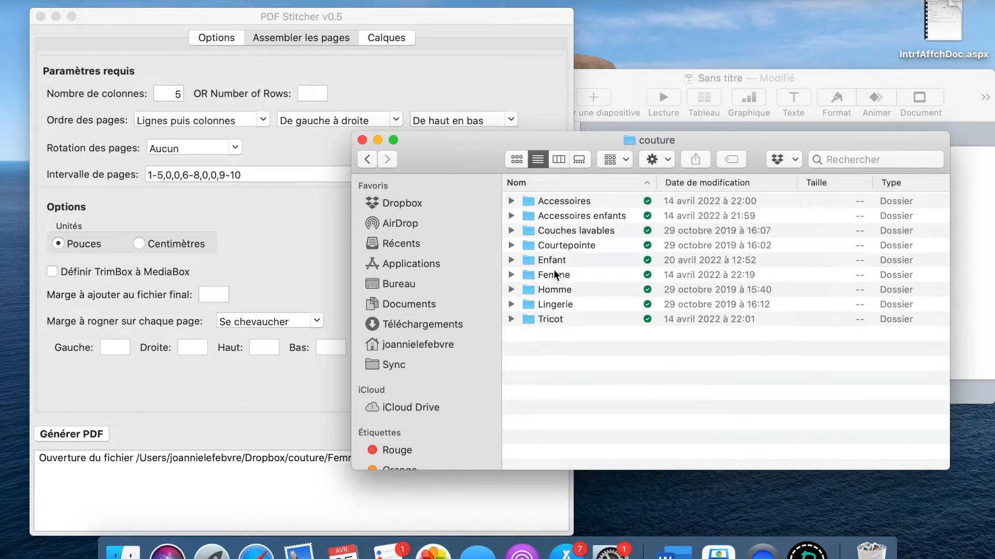
double_click(554, 274)
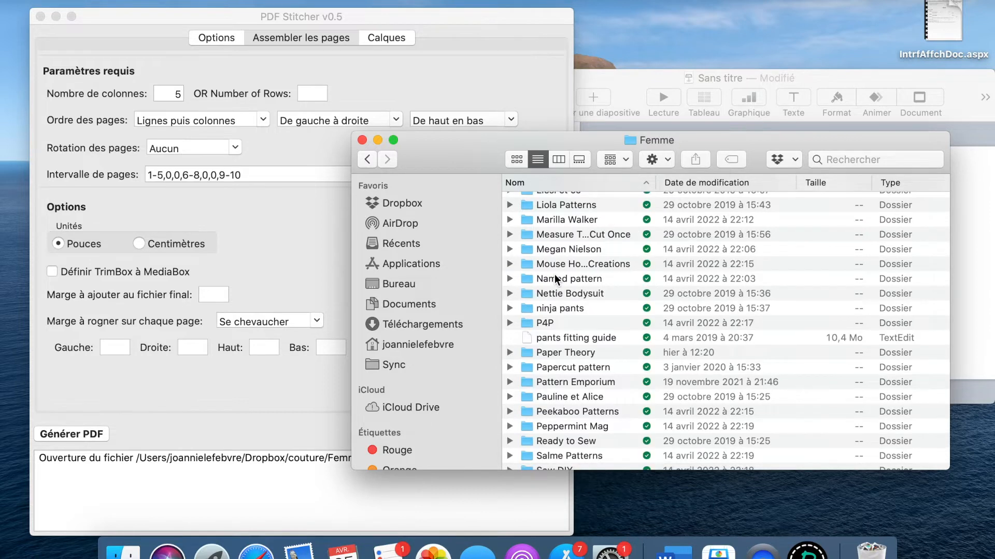
scroll(555, 275, "up", 10)
scroll(555, 275, "up", 2)
double_click(581, 222)
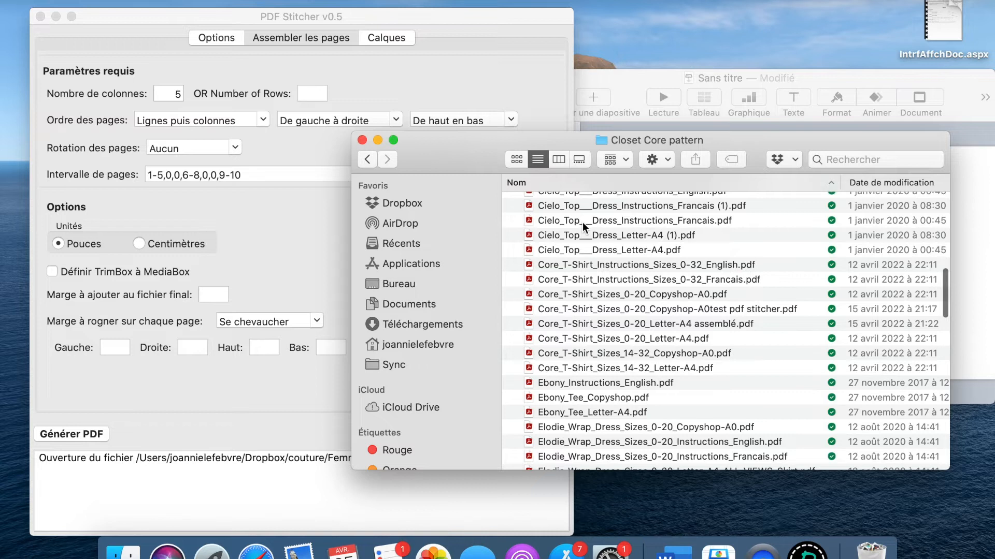
Open Core_T-Shirt_Sizes_0-20_Letter-A4.pdf and Core_T-Shirt_Instructions_Sizes_0-32_English.pdf in Acrobat.
left_click(651, 338)
double_click(652, 338)
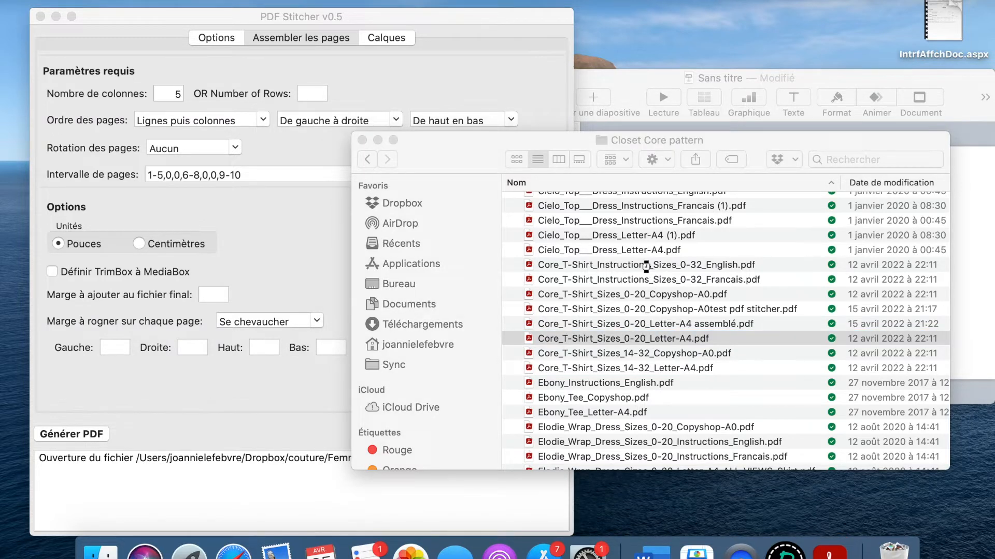
left_click(648, 266)
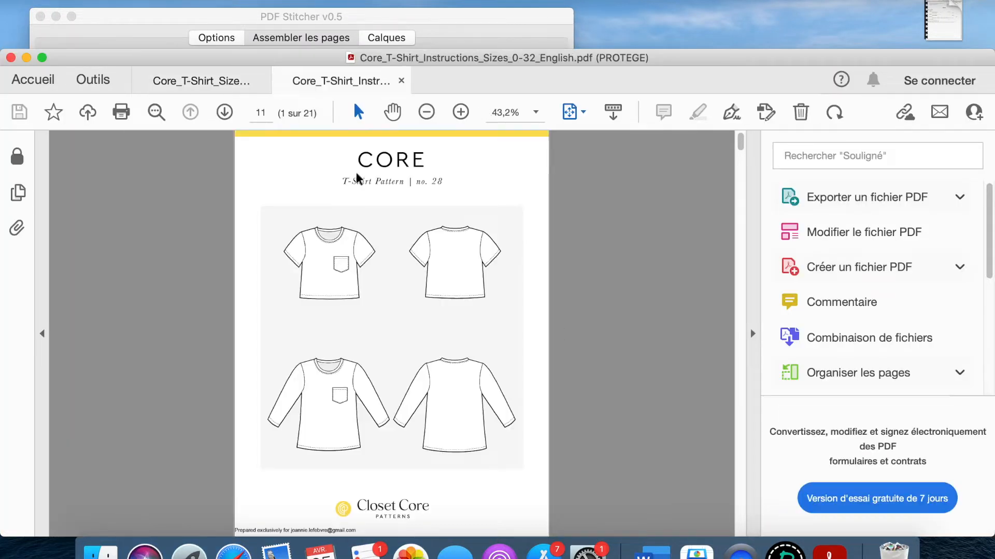
Find the Pattern Printing Layouts (sizes 0-20) page in the Core T-Shirt instructions PDF.
left_click(206, 86)
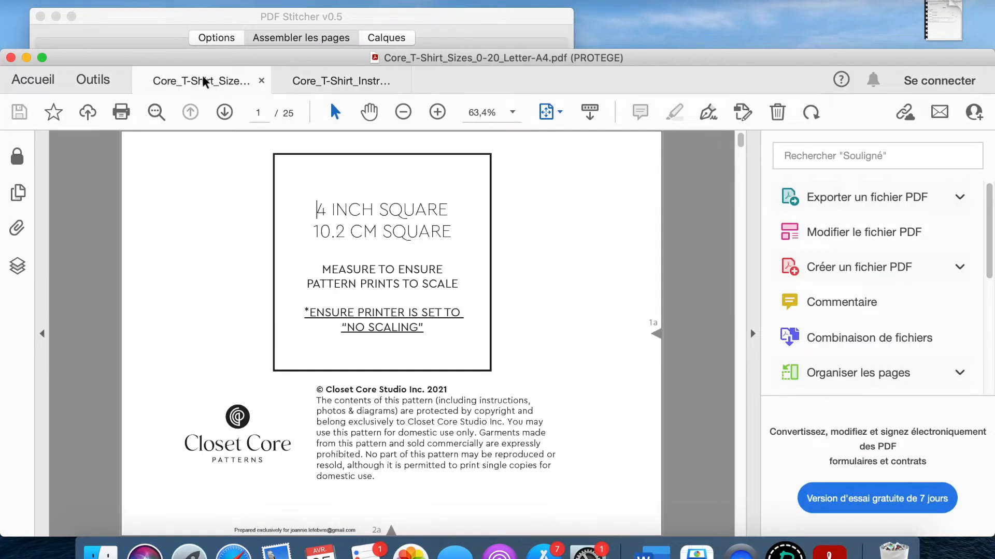
left_click(311, 82)
scroll(394, 346, "down", 5)
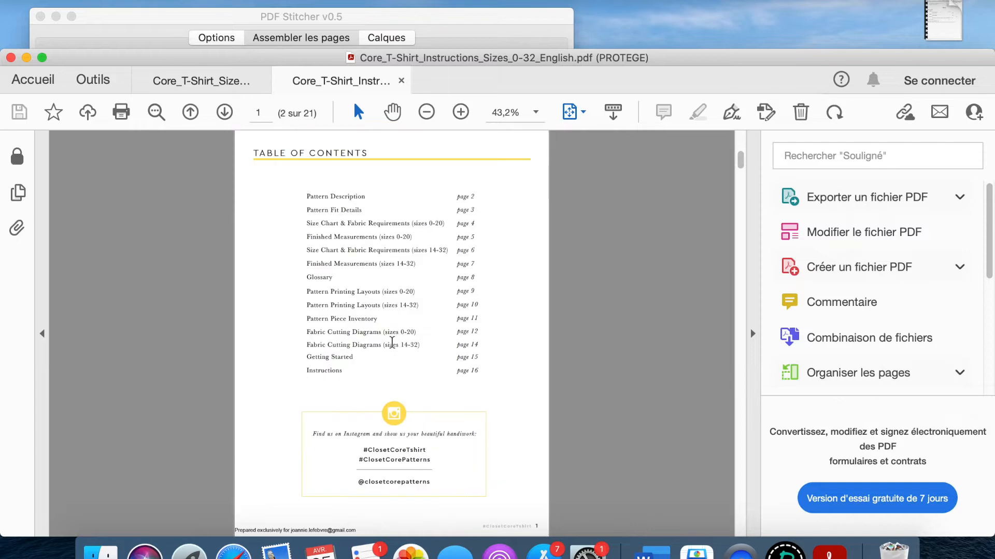
scroll(392, 343, "down", 5)
scroll(392, 342, "down", 5)
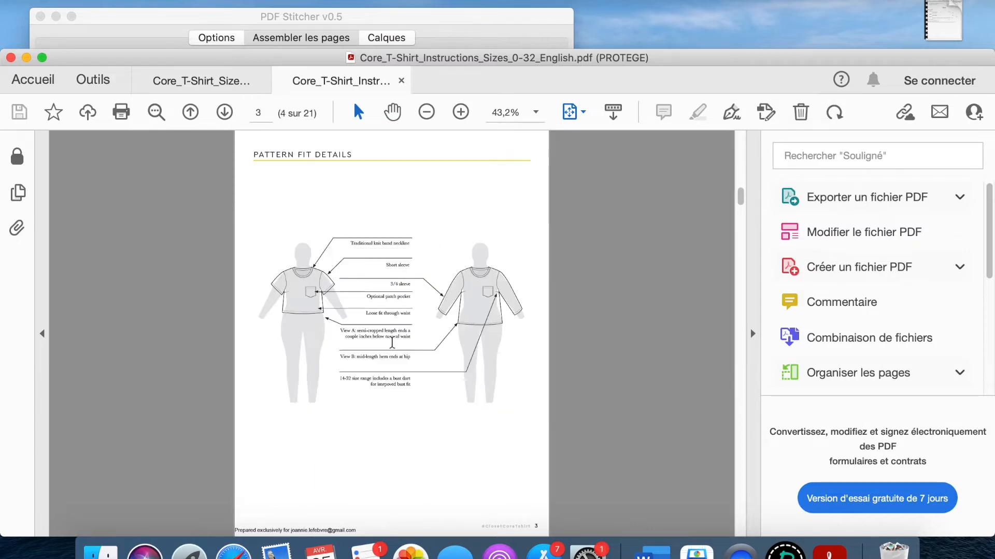
scroll(392, 342, "down", 5)
scroll(392, 342, "down", 5)
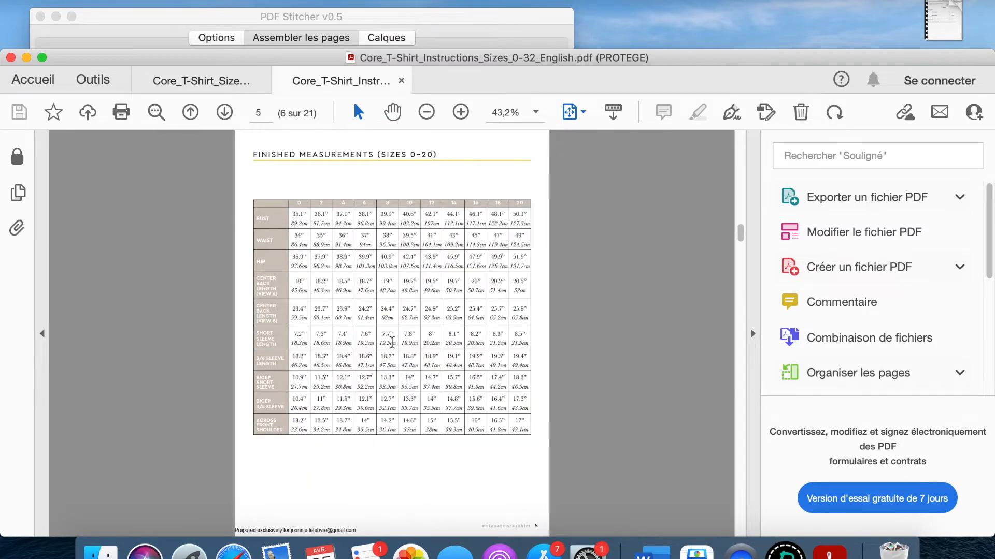
scroll(392, 342, "down", 5)
scroll(392, 342, "down", 5)
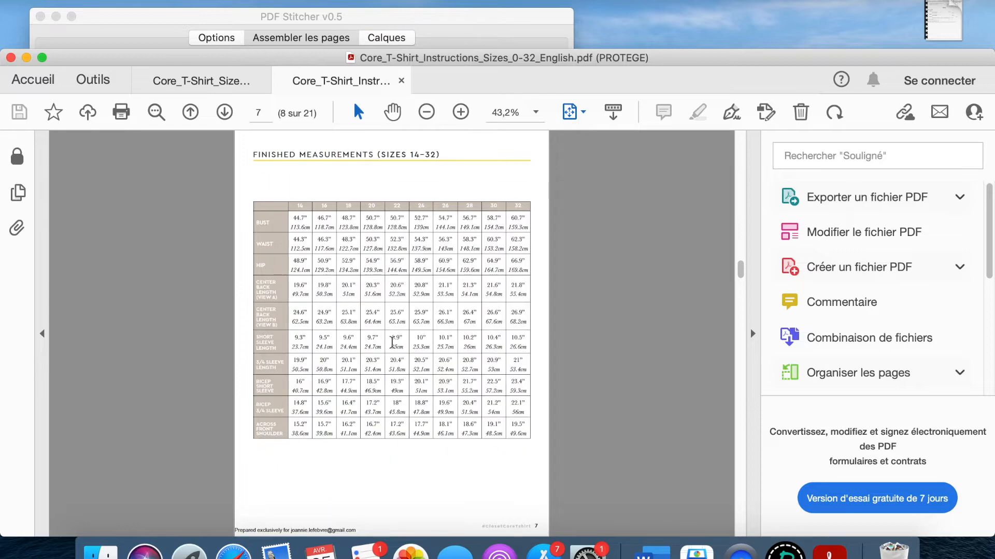
scroll(392, 342, "down", 5)
scroll(392, 343, "down", 5)
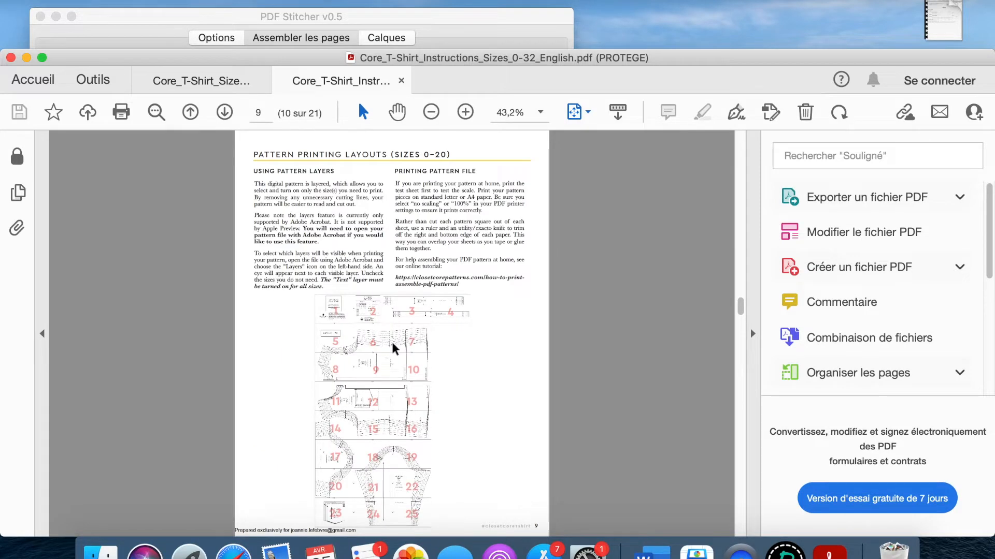
Enlarge the printing layout diagram and examine how the numbered pages are arranged in rows and columns.
scroll(392, 348, "up", 5)
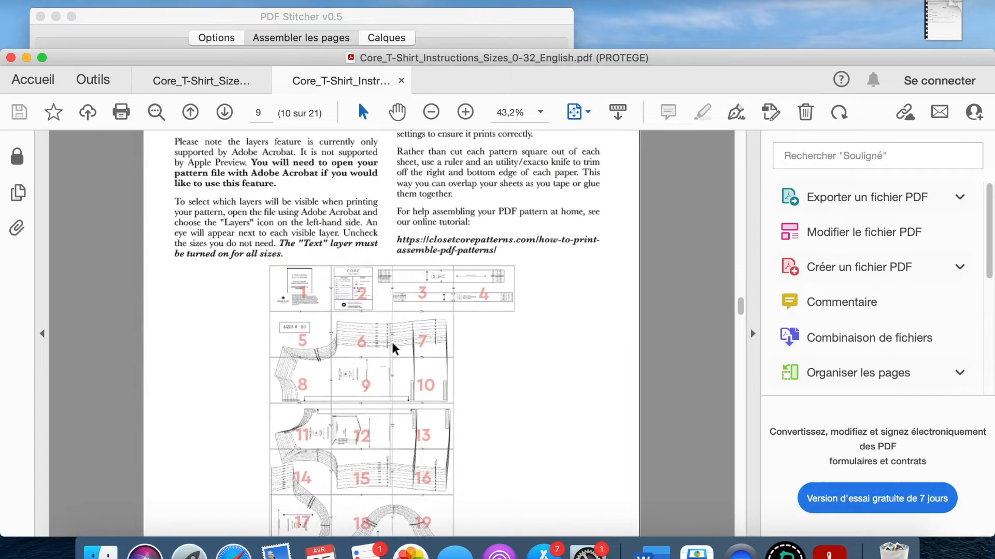
scroll(392, 342, "down", 3)
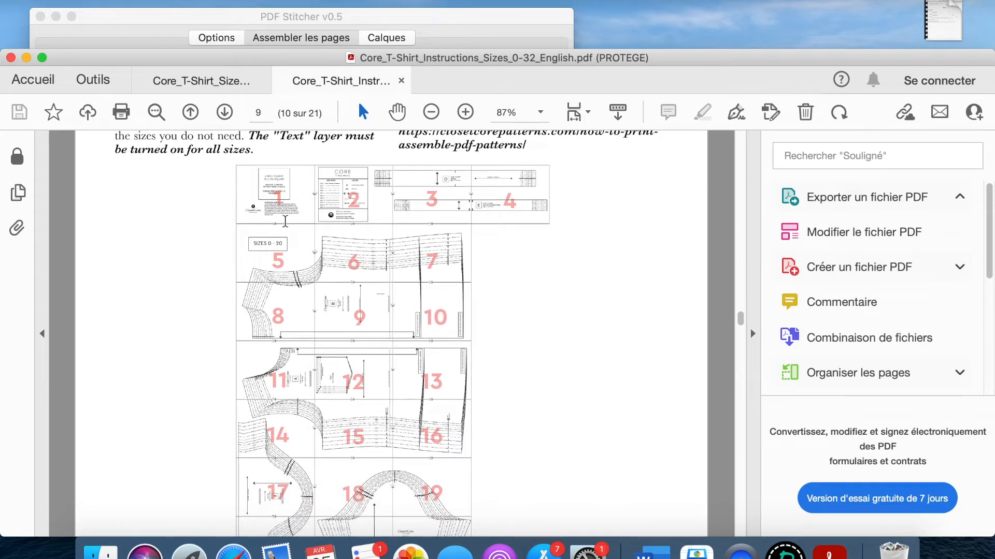
scroll(285, 221, "down", 1)
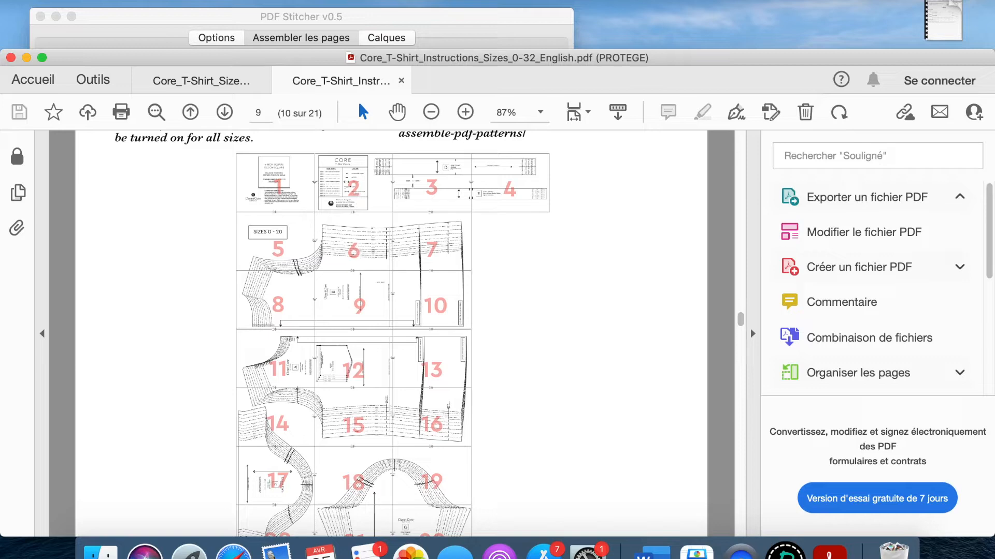
scroll(511, 184, "down", 1)
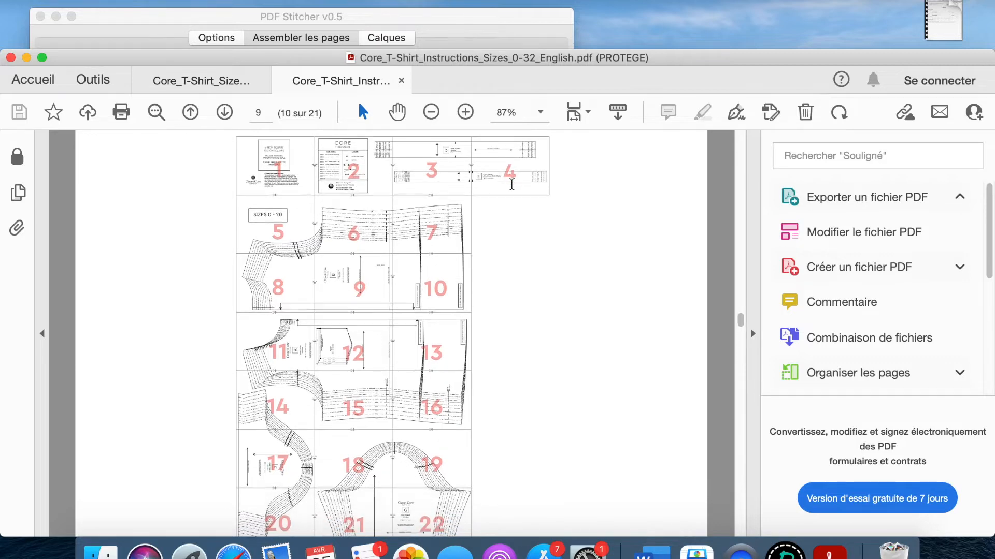
scroll(511, 185, "down", 5)
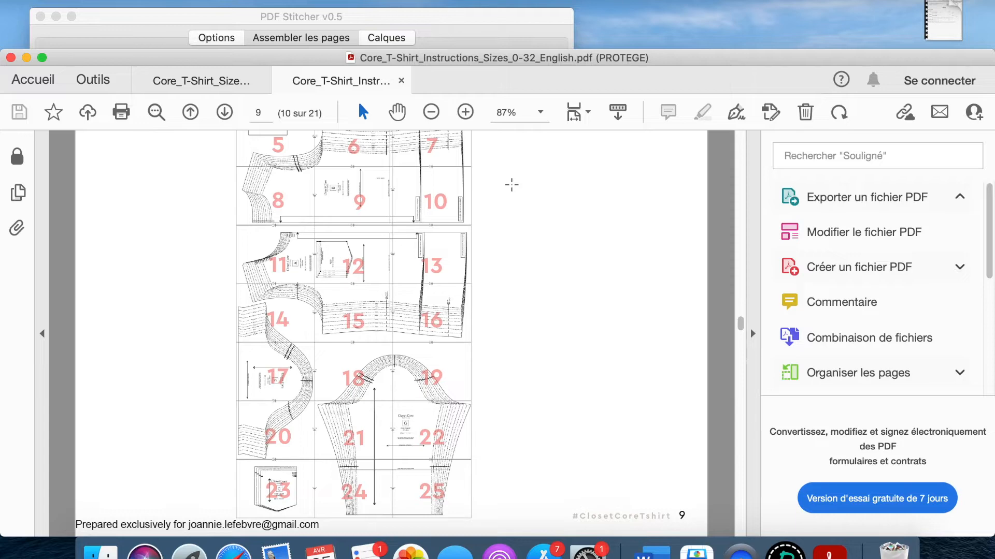
scroll(511, 185, "up", 6)
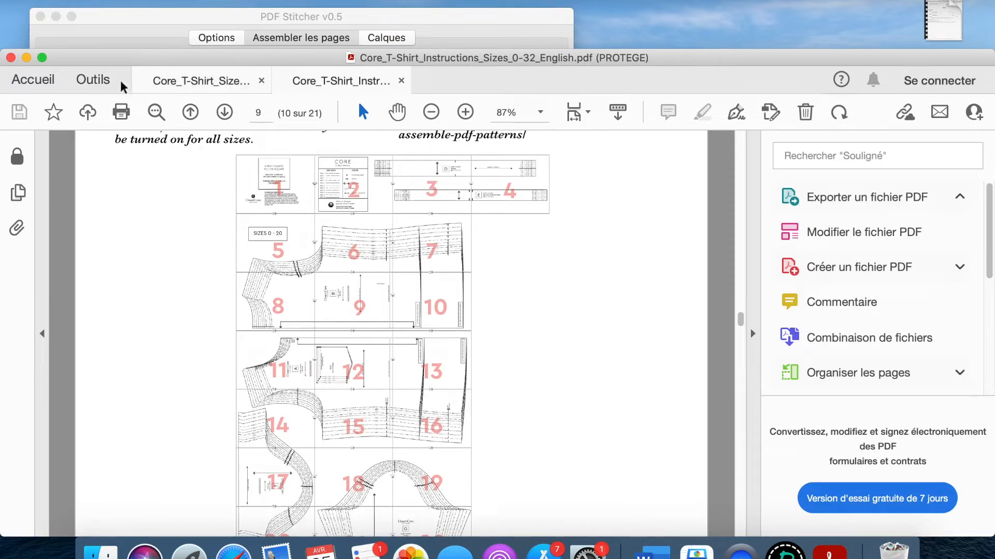
Narrow the Acrobat window to fit beside PDF Stitcher, collapse its tools pane, and return to PDF Stitcher.
left_click_drag(2, 56, 573, 26)
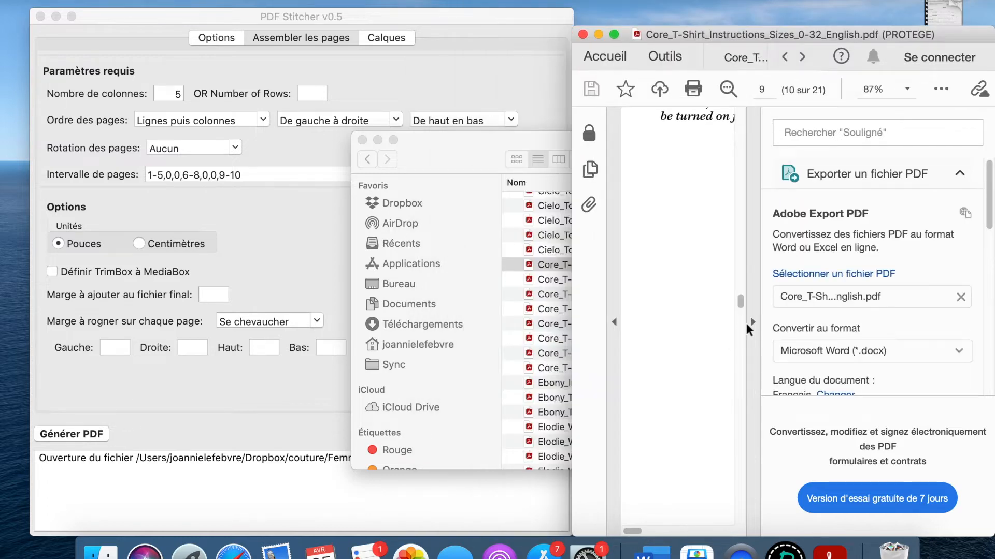
left_click(752, 322)
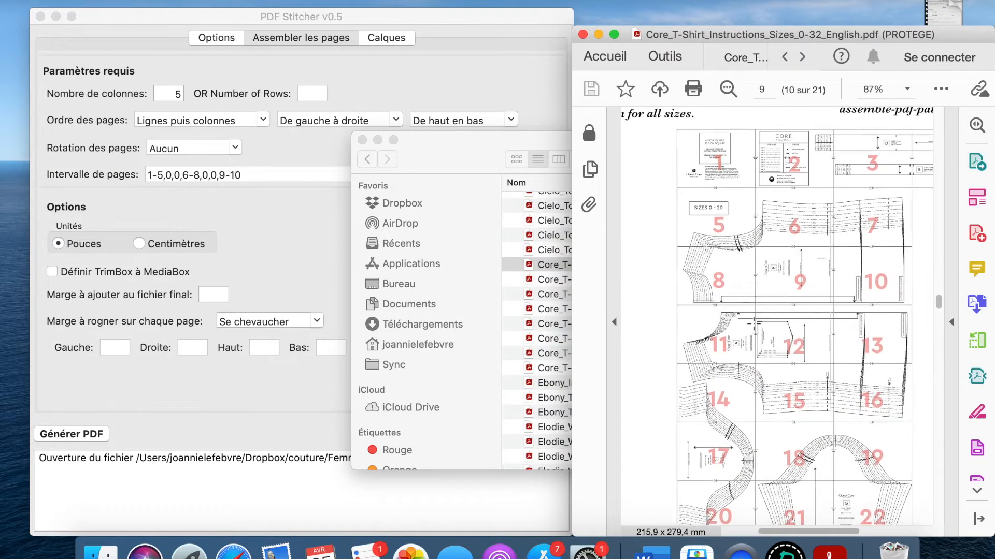
left_click(271, 151)
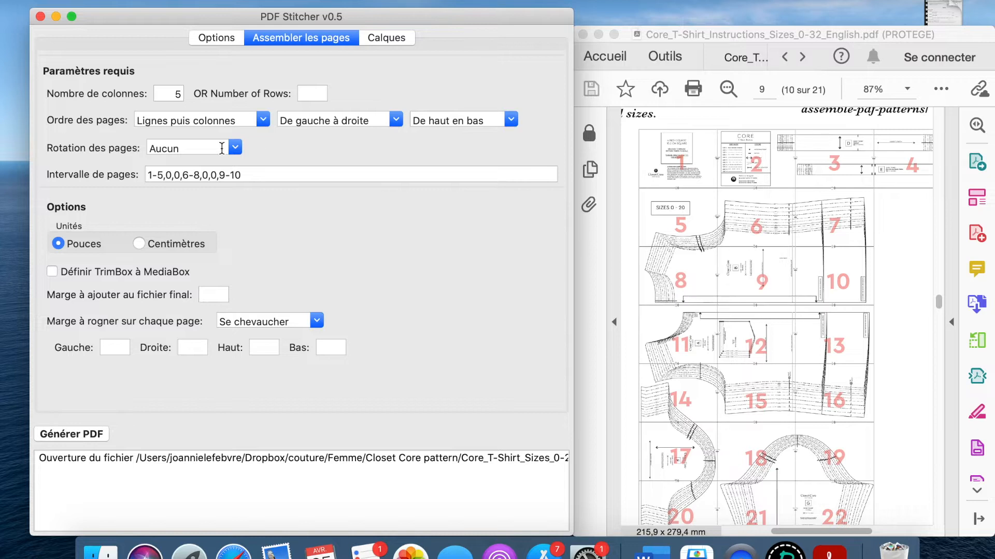
Set the number of columns to 4.
left_click(177, 94)
key("BackSpace")
type("4")
Replace the page range with 1-7,0,8-10,0,11-13,0,14-16,0,17-10,0,20-22,0,23-25, following the printing layout diagram.
left_click(223, 179)
key("BackSpace")
key("BackSpace")
key("BackSpace")
key("BackSpace")
key("BackSpace")
key("BackSpace")
key("BackSpace")
key("BackSpace")
key("BackSpace")
key("BackSpace")
key("BackSpace")
key("BackSpace")
key("BackSpace")
key("BackSpace")
key("BackSpace")
key("BackSpace")
key("BackSpace")
key("BackSpace")
key("BackSpace")
key("BackSpace")
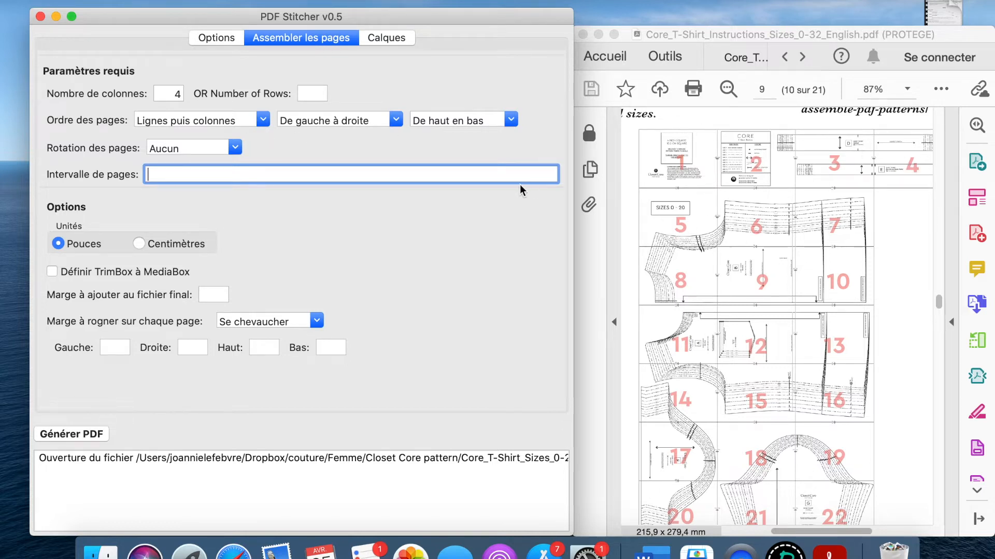
type("1-7,0,8-10,0,11-13,0,")
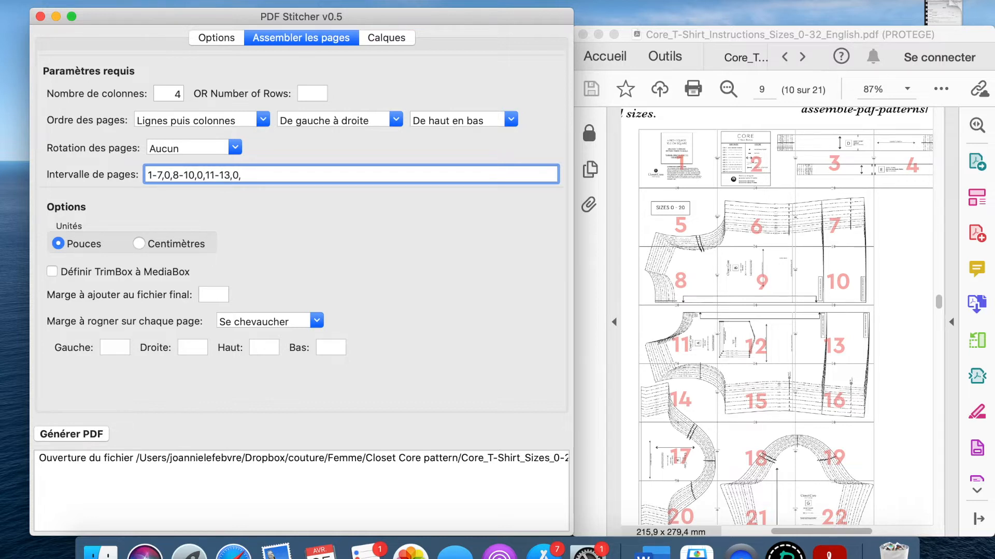
type("14-16,0,17-10,0,20-22")
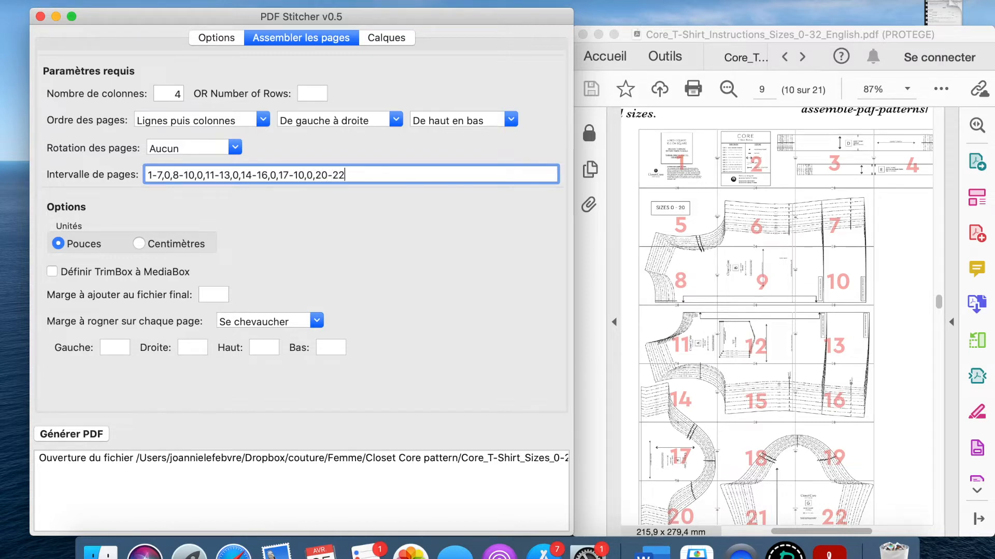
scroll(731, 257, "down", 4)
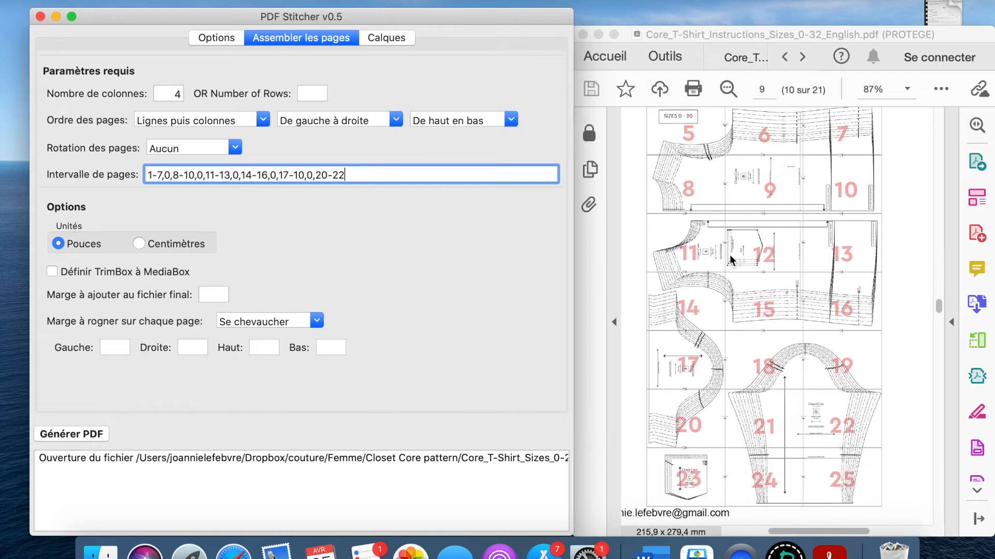
type(",0,23-25")
Correct the fifth interval of the page range to 17-19 and leave a single 0 between it and 20-22.
left_click(302, 175)
key("BackSpace")
type("20")
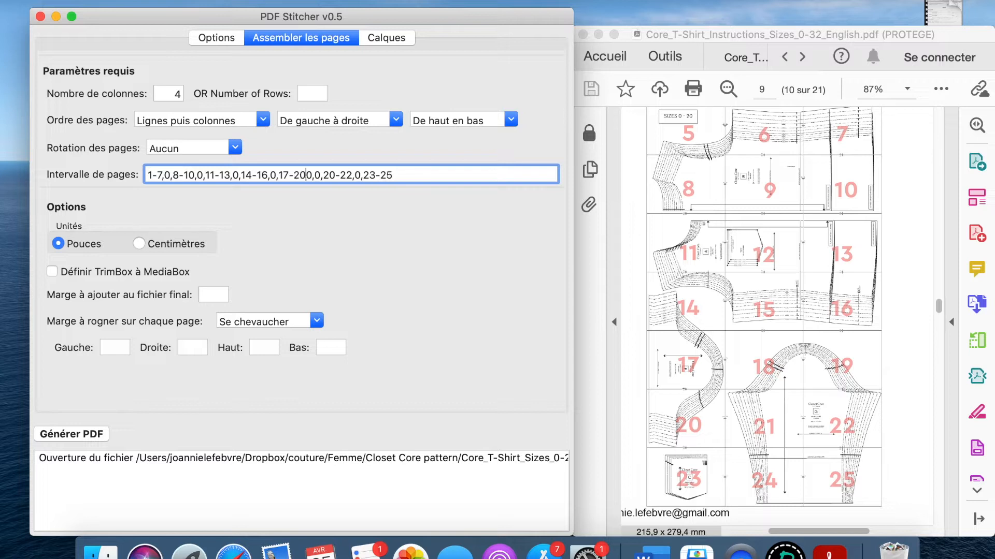
key("BackSpace")
key("BackSpace")
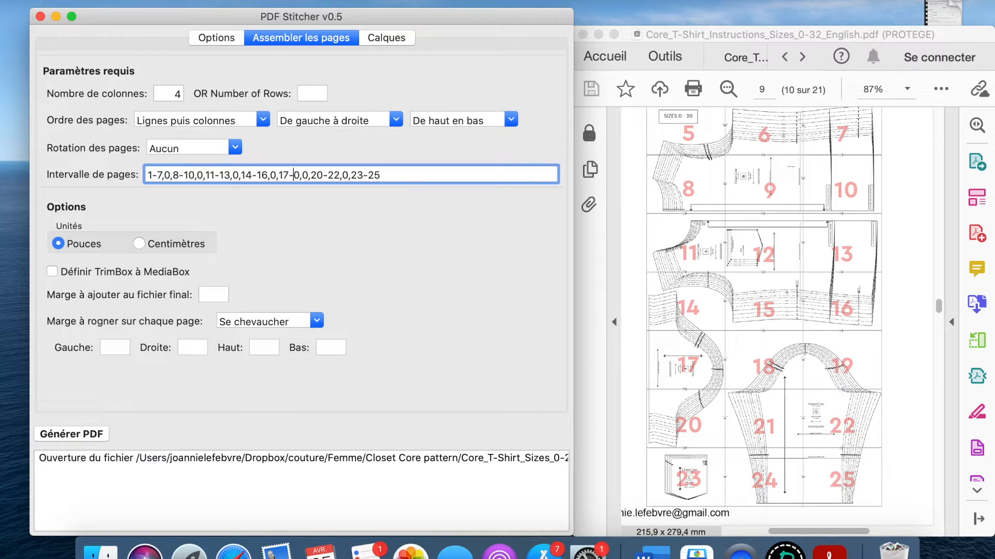
type("19,")
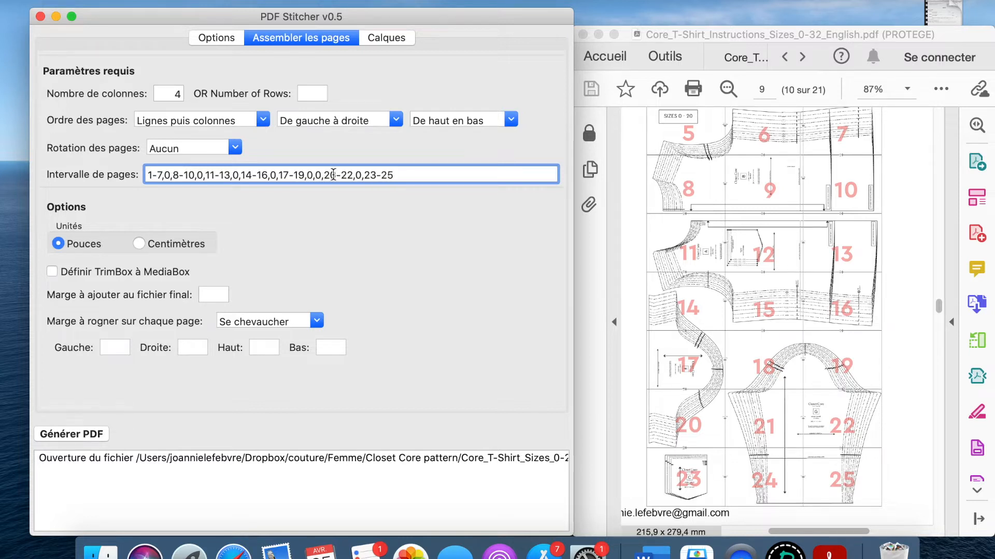
left_click(323, 175)
key("BackSpace")
key("BackSpace")
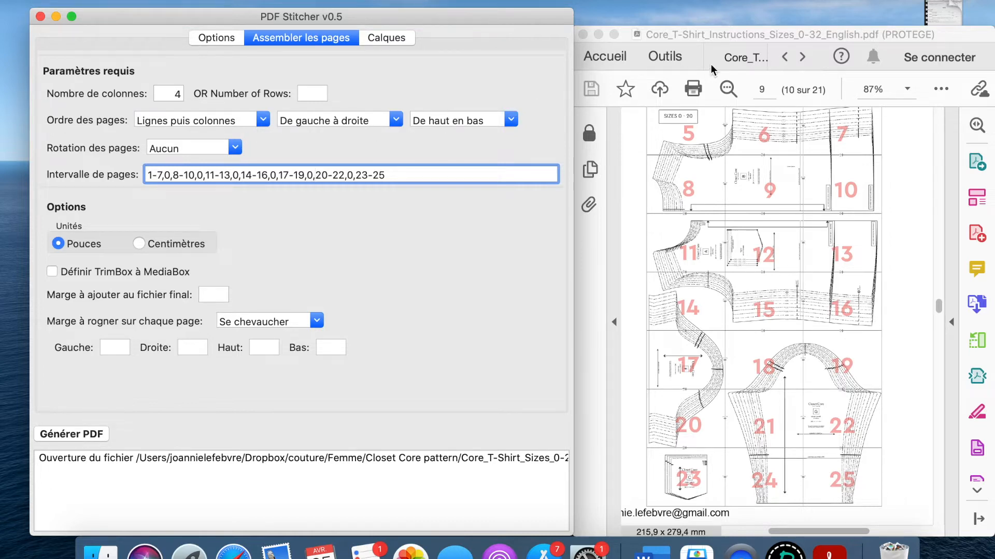
Show the first page of the Letter-A4 pattern PDF enlarged in Acrobat, and set the units in PDF Stitcher to centimetres.
left_click(734, 65)
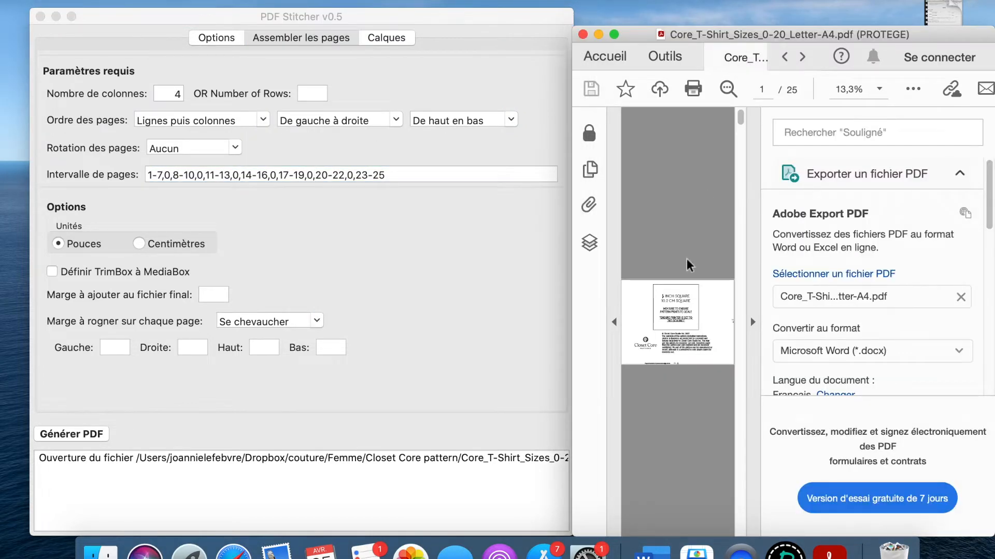
scroll(688, 262, "up", 2)
left_click(755, 327)
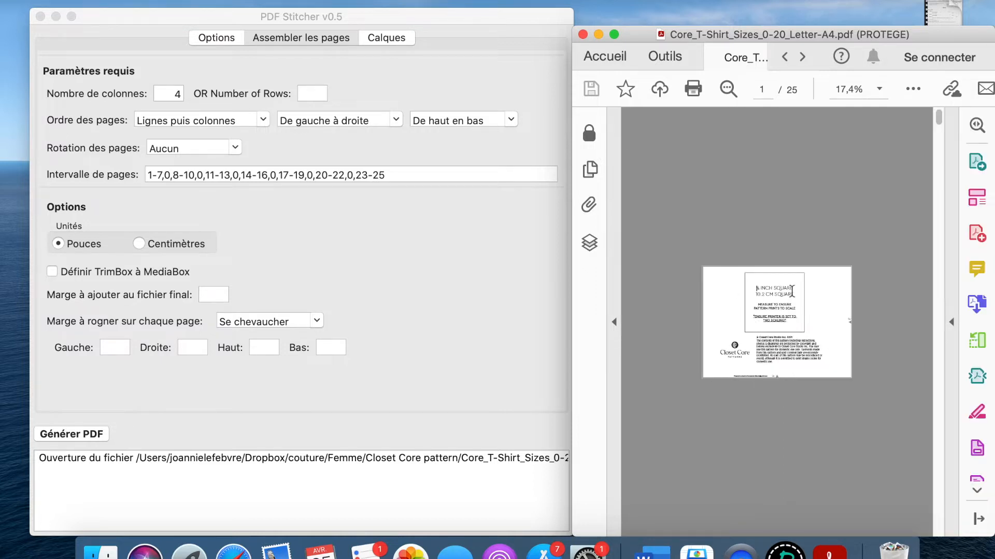
scroll(792, 291, "up", 2)
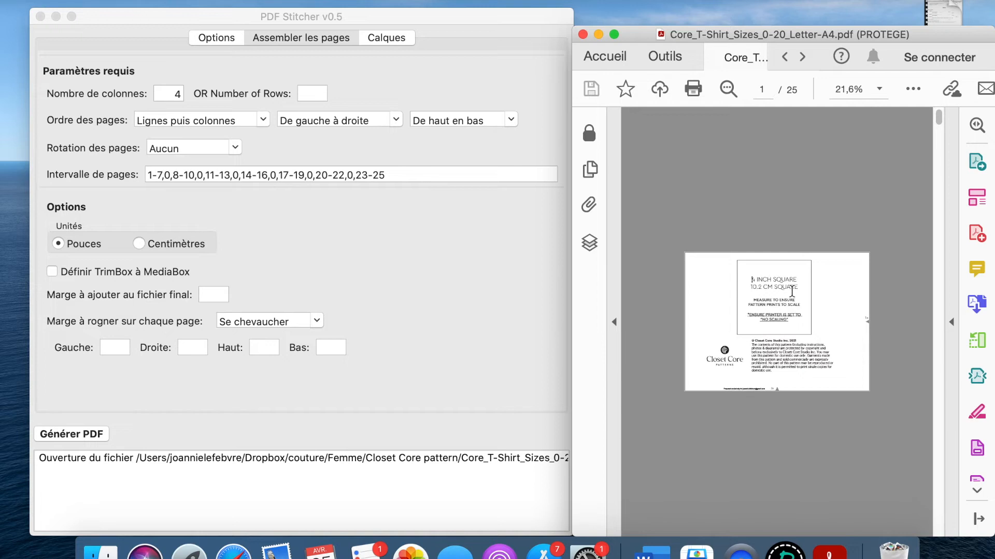
scroll(792, 292, "up", 2)
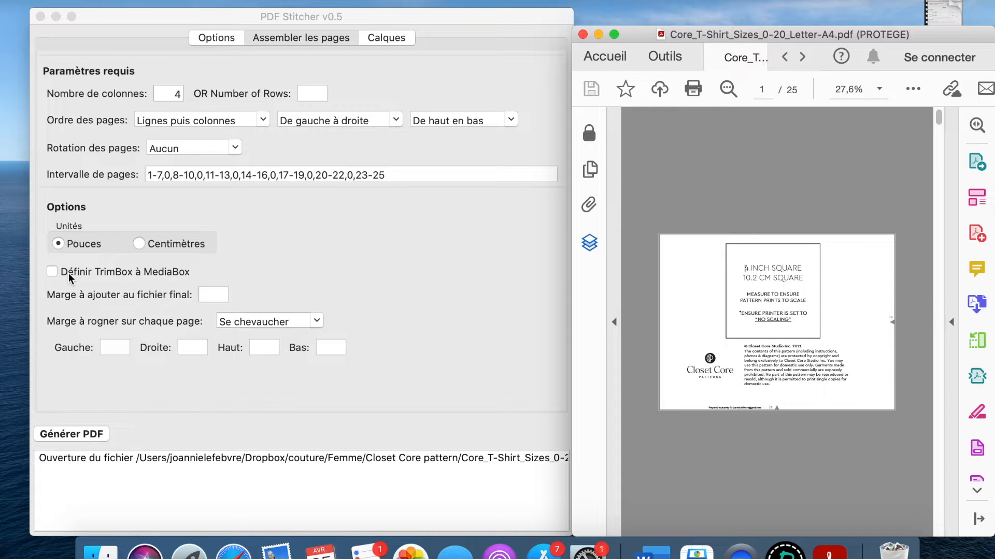
left_click(157, 247)
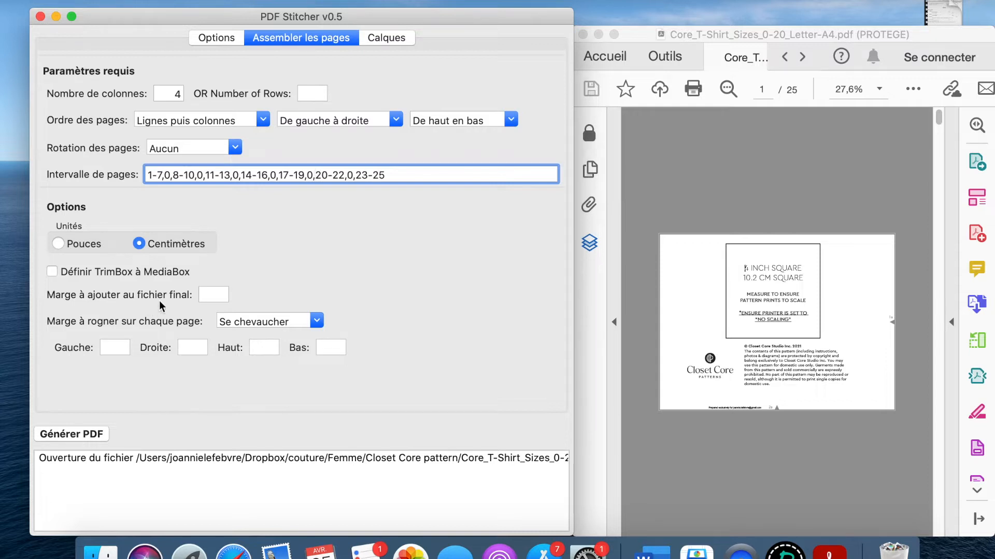
Generate the assembled PDF, leaving the margin to add to the final file empty.
left_click(211, 293)
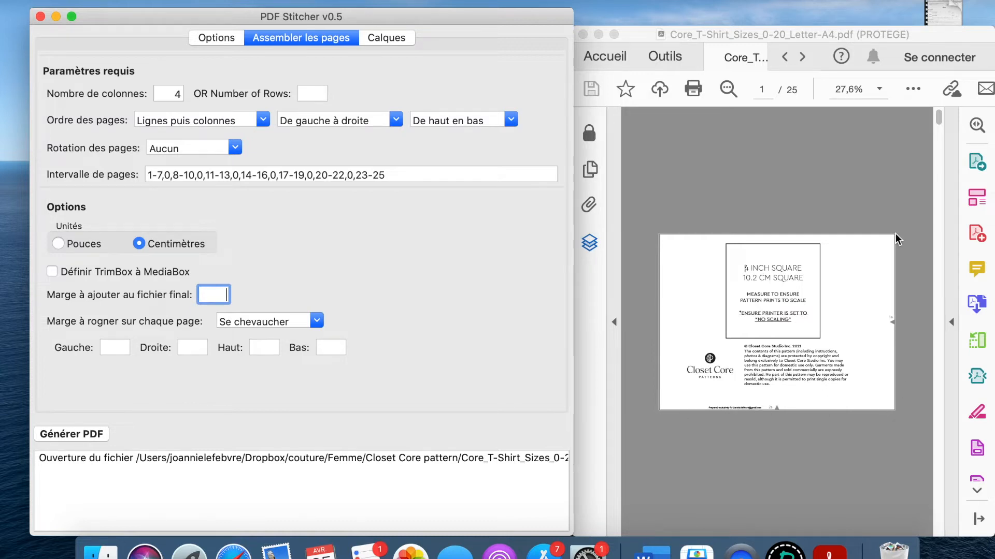
scroll(885, 384, "down", 2)
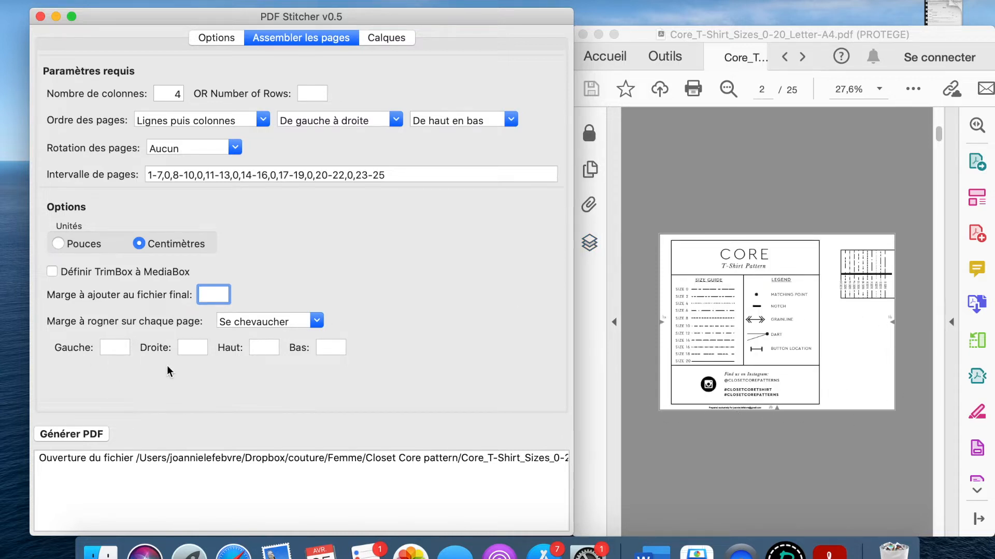
left_click(71, 435)
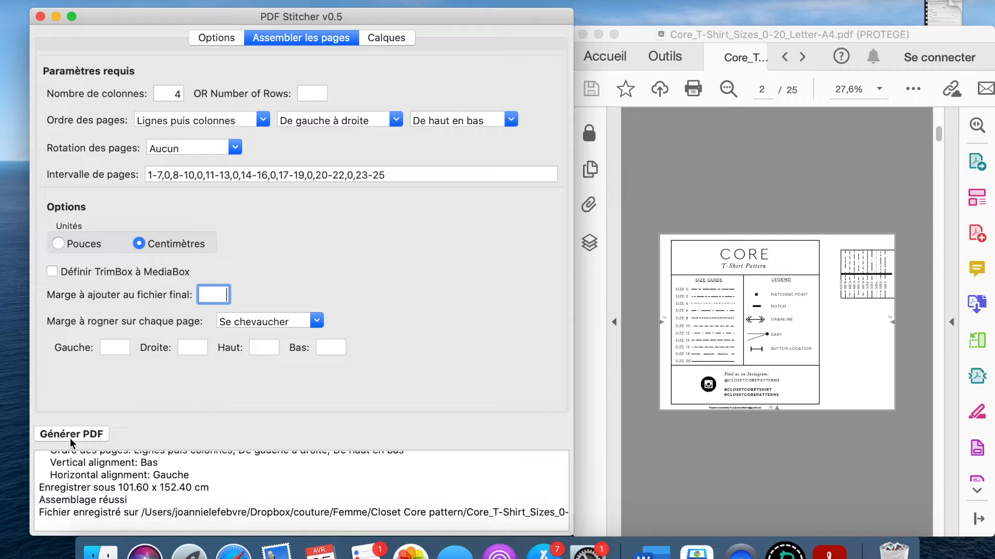
Open Core_T-Shirt_Sizes_0-20_Letter-A4 assemblé.pdf from the Closet Core pattern folder and enlarge its display to examine the assembled layout.
left_click(101, 553)
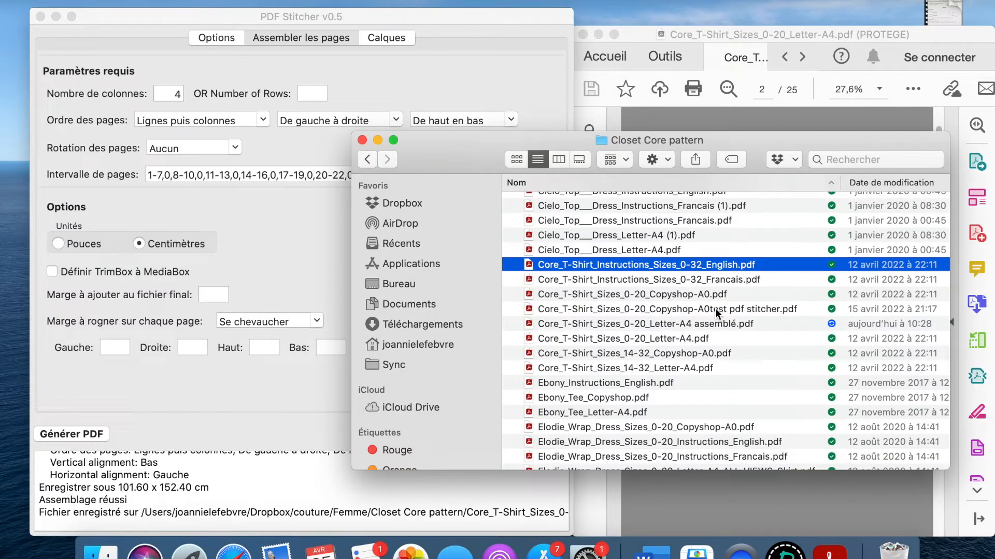
left_click(705, 326)
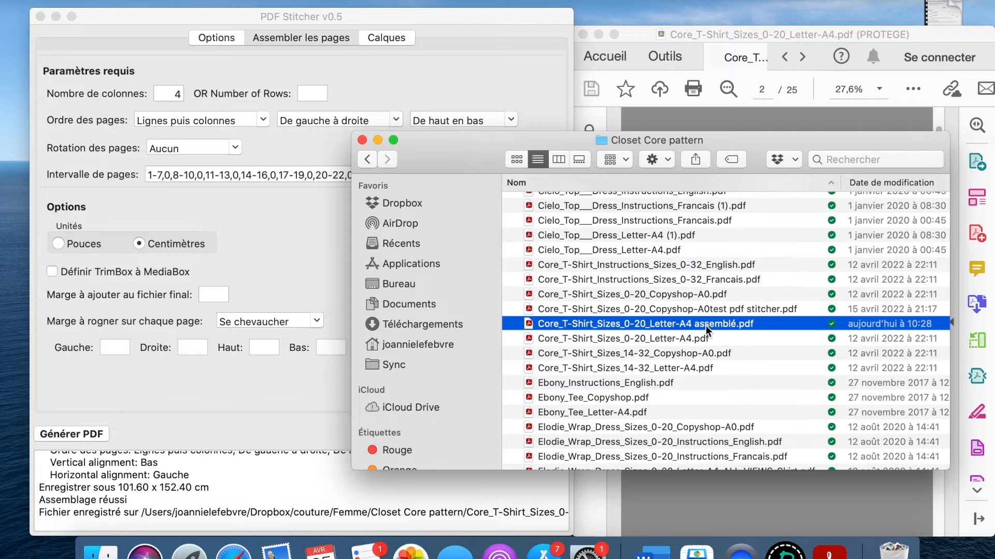
double_click(705, 325)
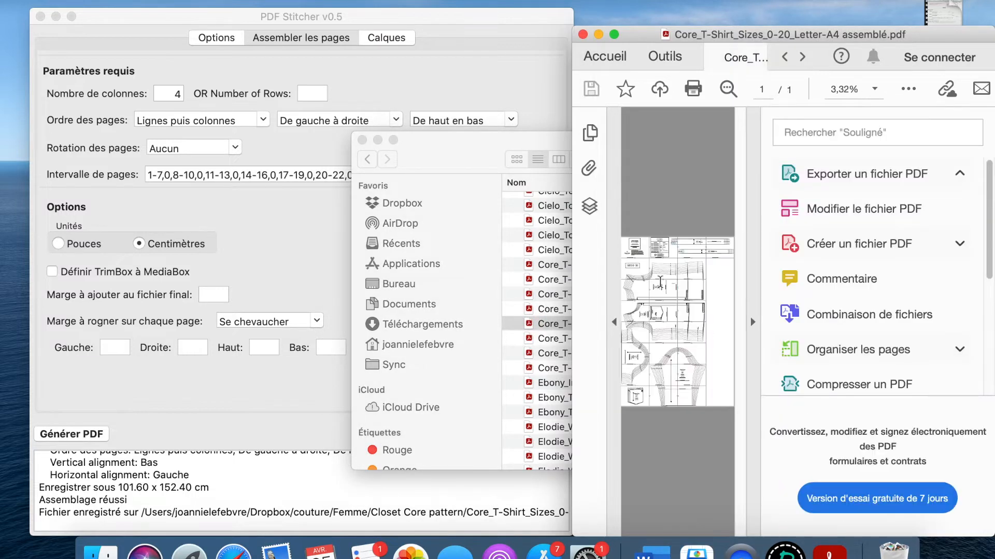
left_click_drag(572, 299, 242, 282)
left_click(752, 322)
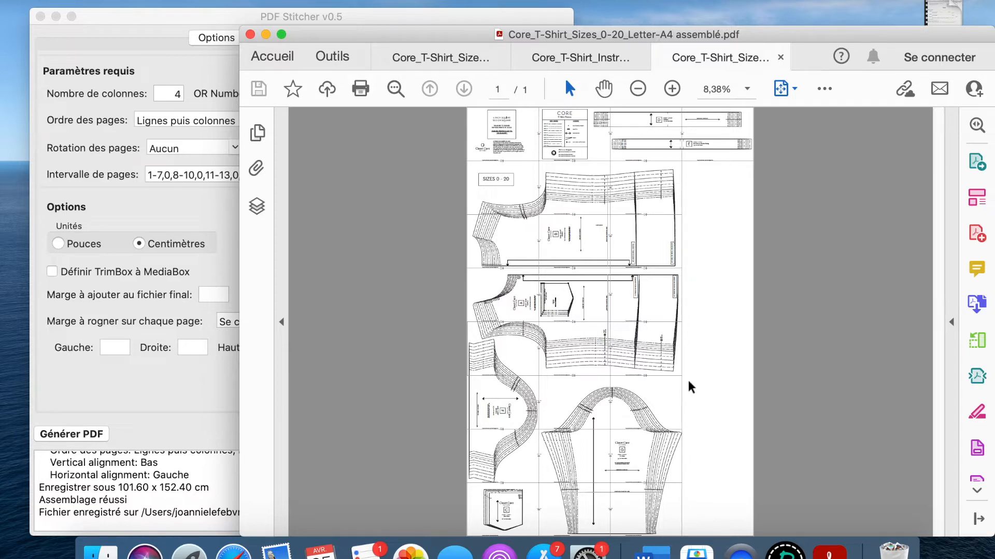
Close the assembled pattern, the instructions and the original Letter-A4 PDF in Acrobat, and switch back to PDF Stitcher.
left_click(781, 58)
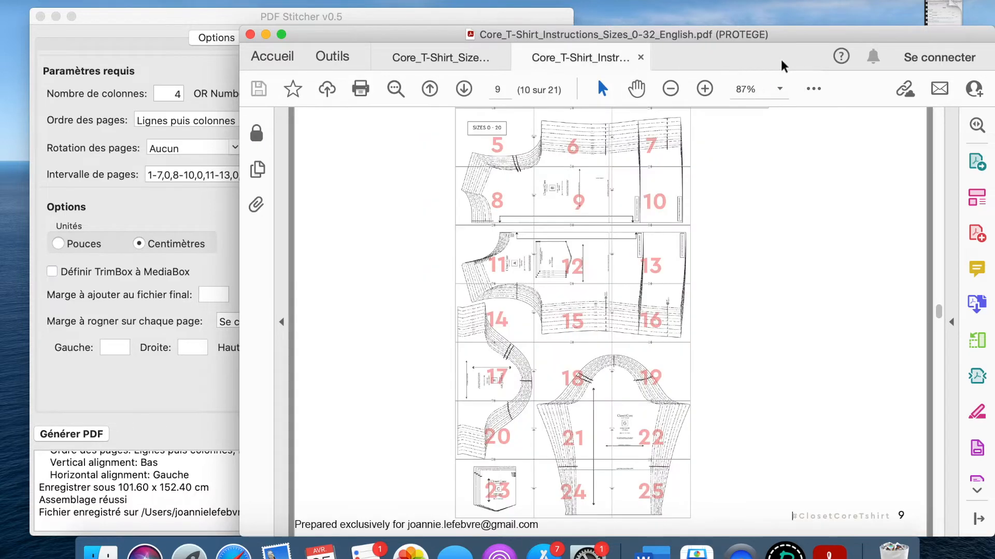
left_click(642, 58)
left_click(506, 60)
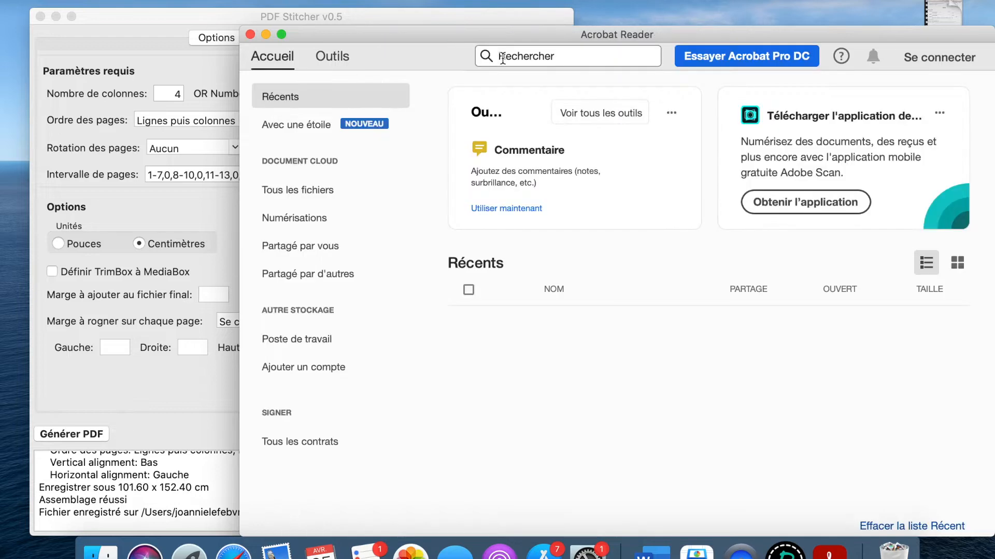
left_click(141, 45)
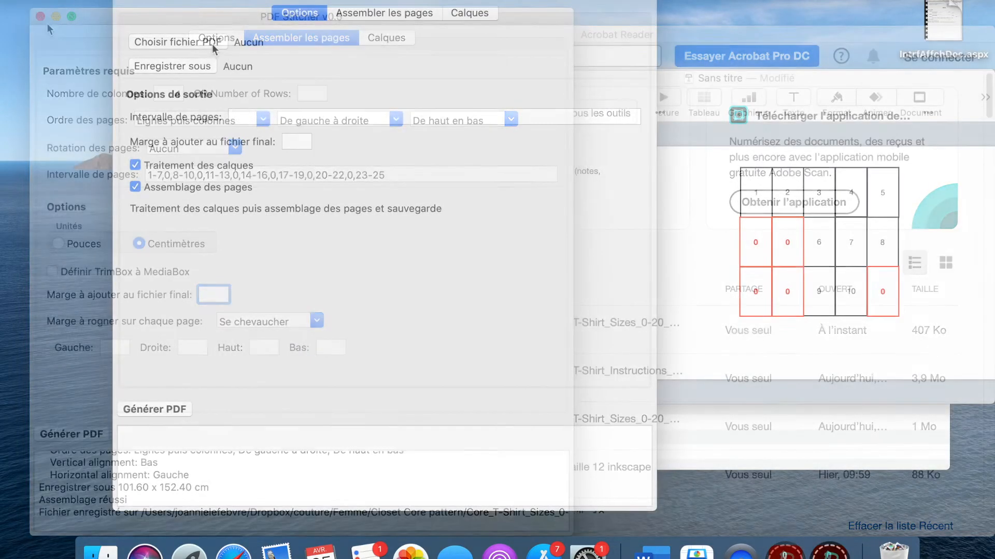
Choose 3-D0012-Plantain-Print-At-Home.pdf from the Dropbox folder couture/Femme/Deer and Doe as the source PDF.
left_click(211, 44)
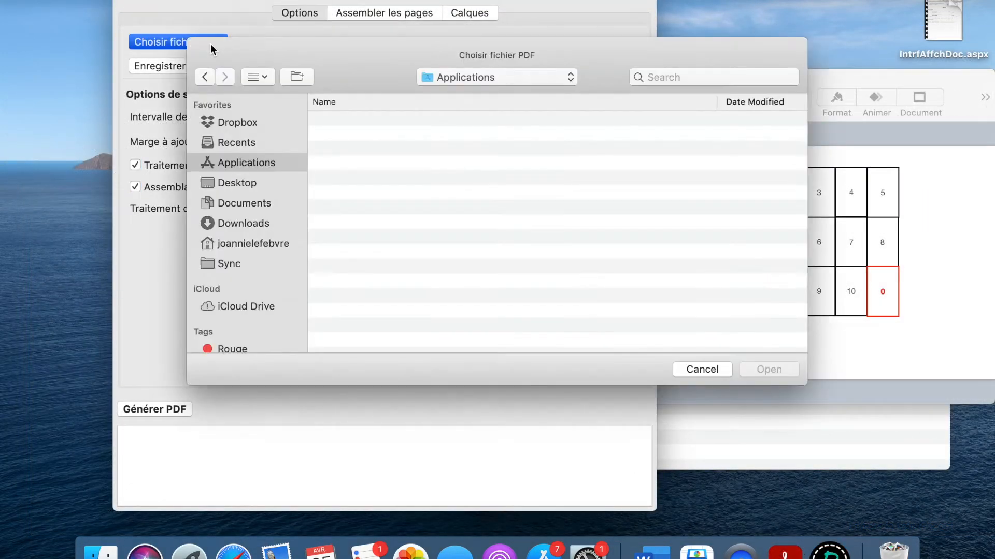
left_click(249, 120)
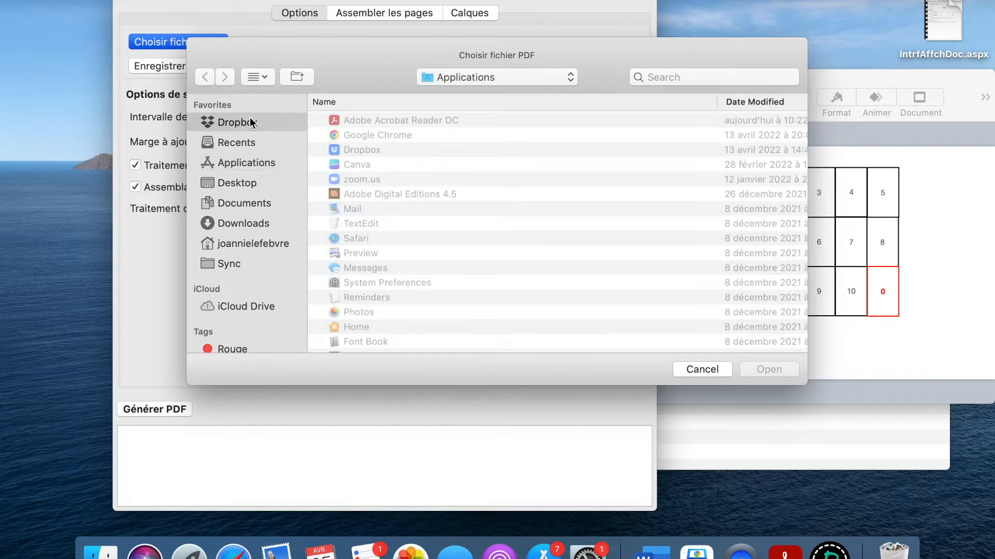
double_click(368, 124)
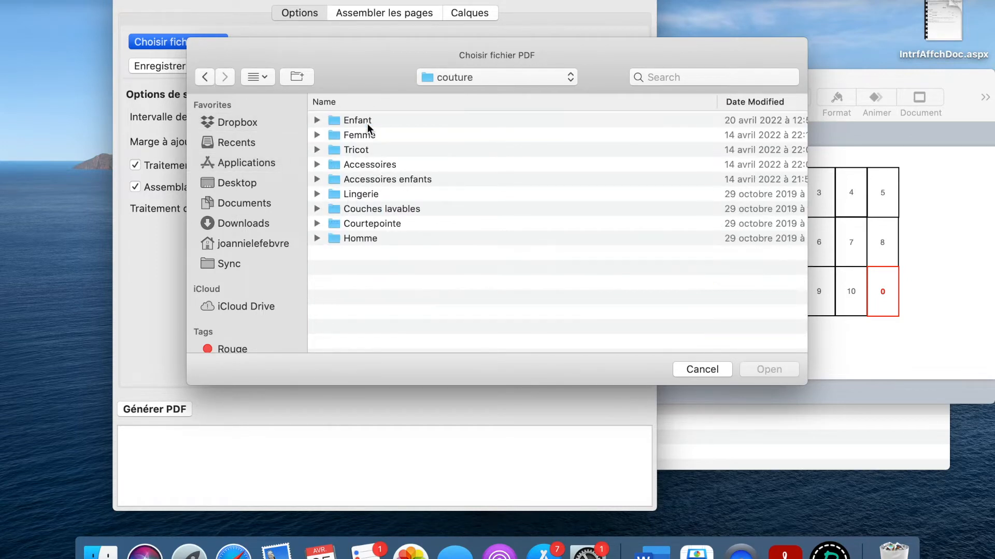
double_click(360, 136)
double_click(380, 119)
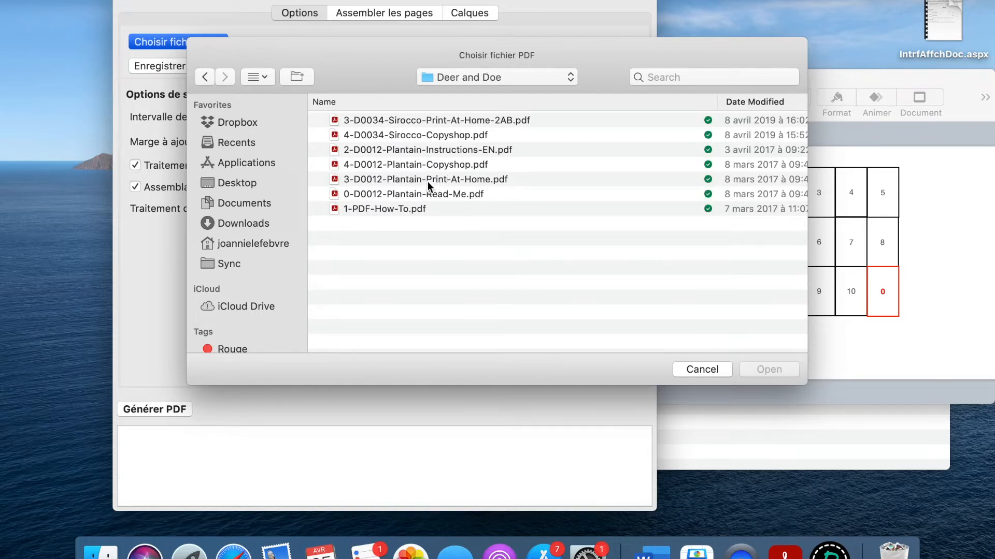
left_click(428, 180)
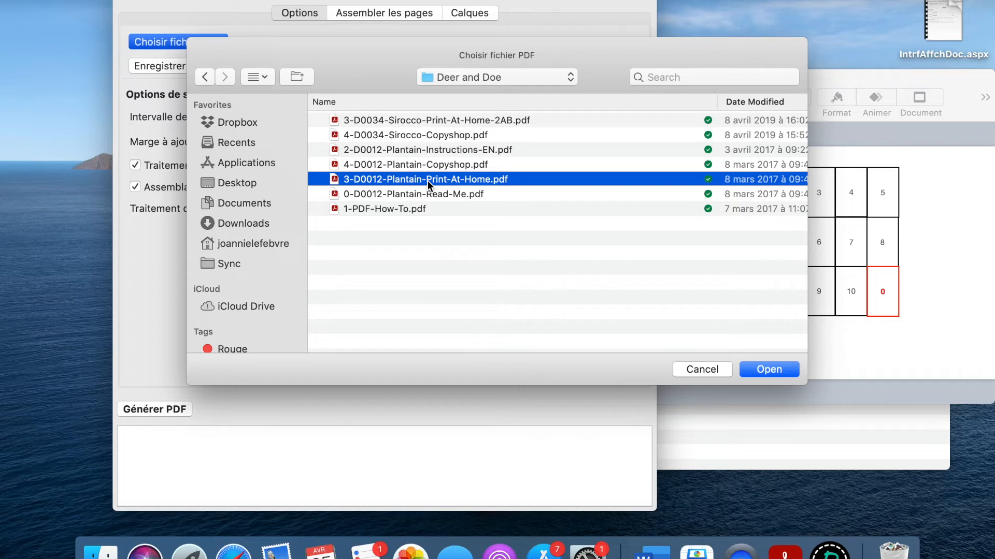
left_click(763, 374)
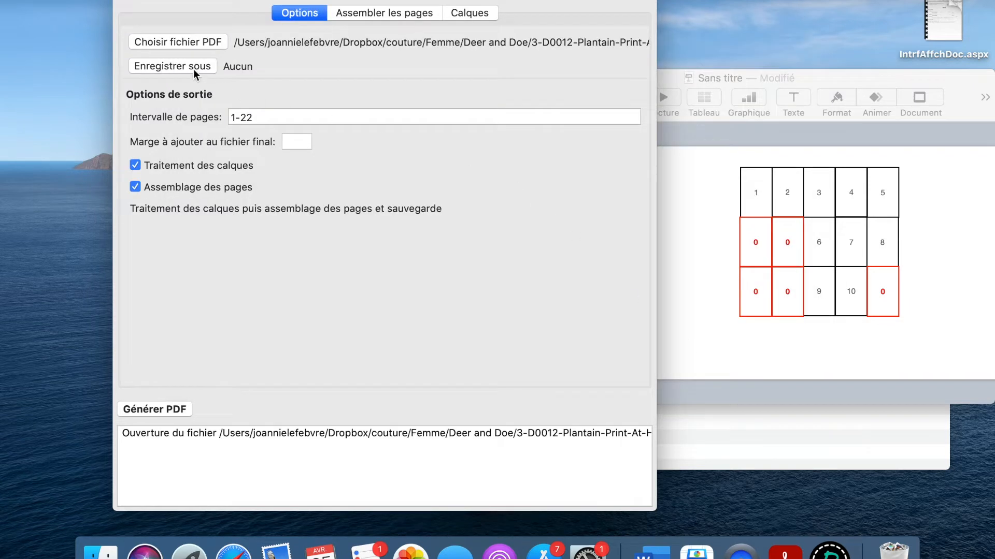
Set the output file to 3-D0012-Plantain-Print-At-Home assemble in the Deer and Doe folder.
left_click(193, 66)
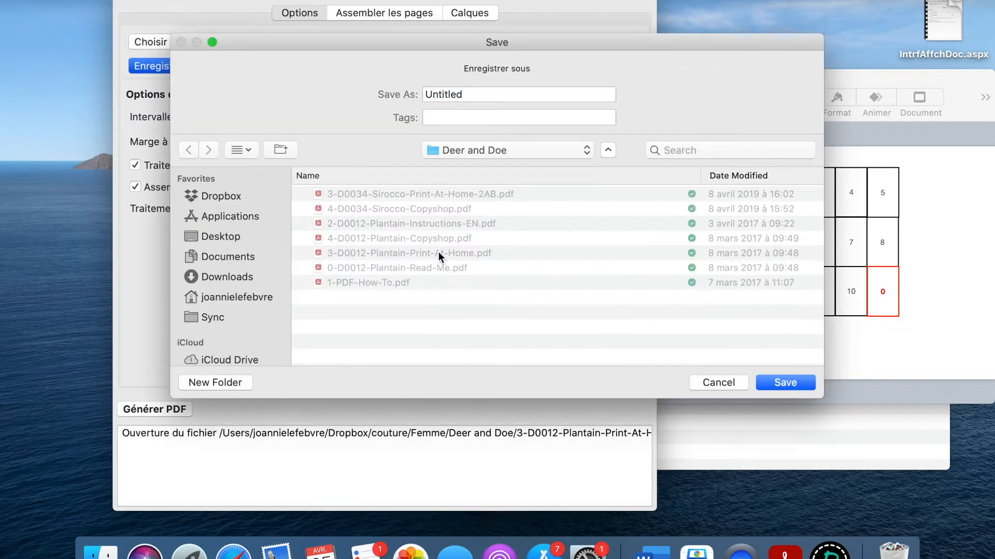
left_click(438, 253)
left_click(583, 95)
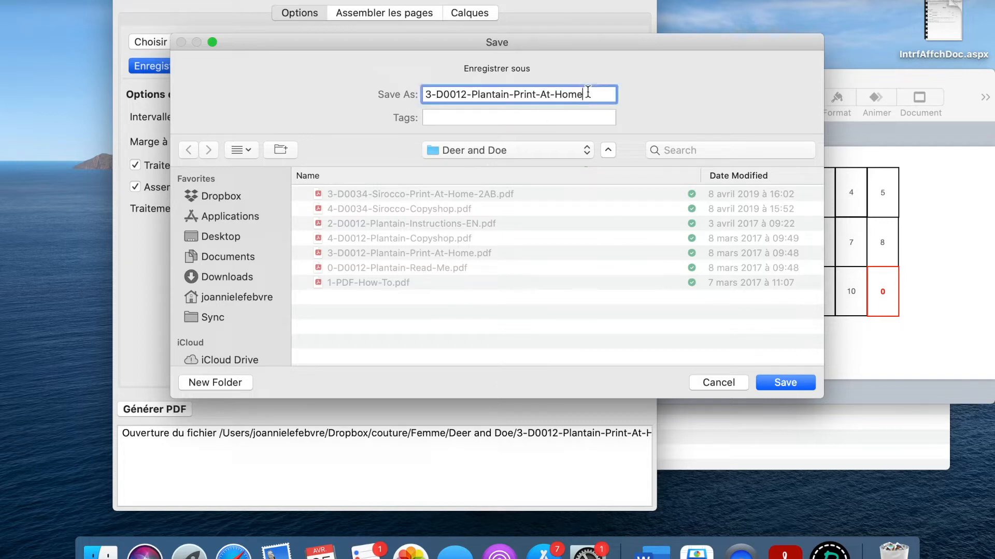
type("assemble")
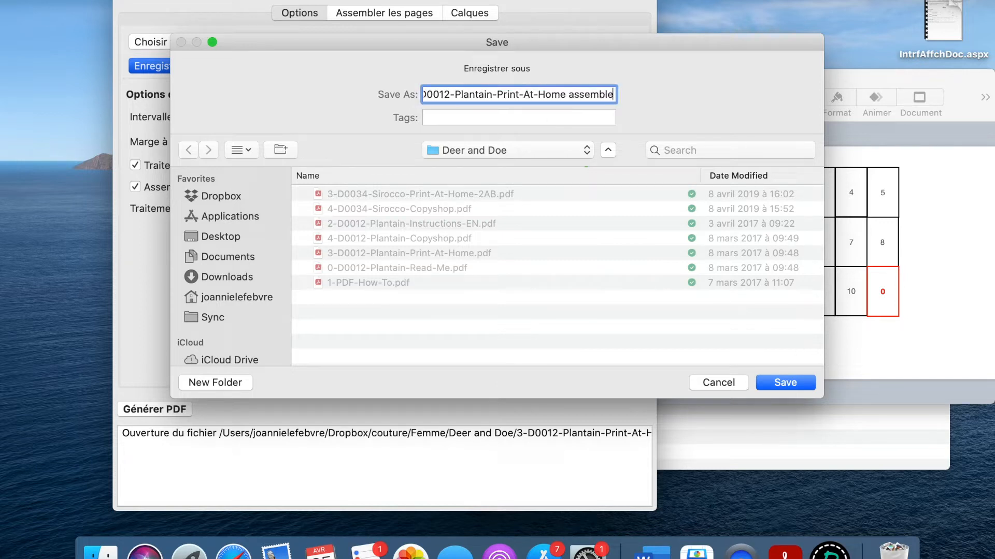
left_click(798, 383)
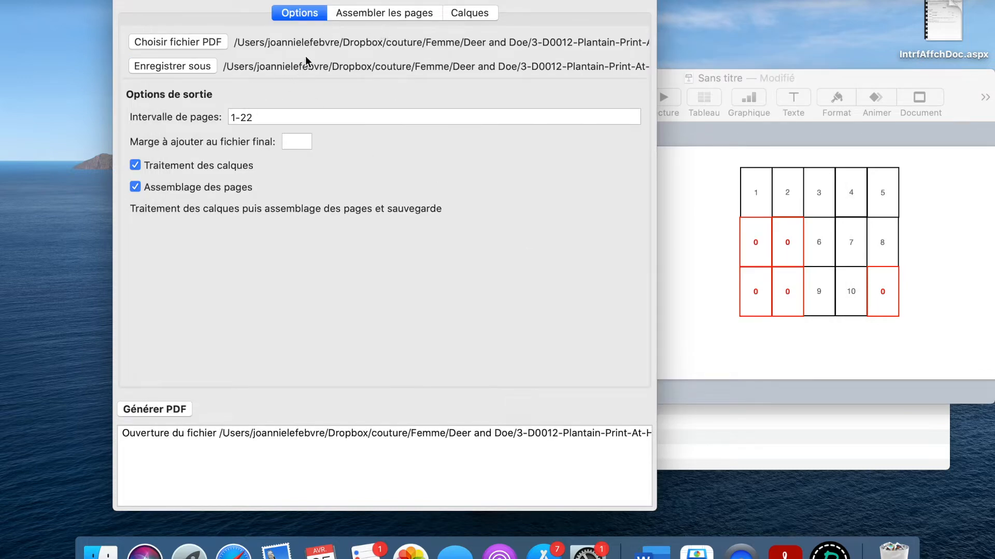
Show the page assembly settings, and open 3-D0012-Plantain-Print-At-Home.pdf in Acrobat at its first page.
left_click(376, 12)
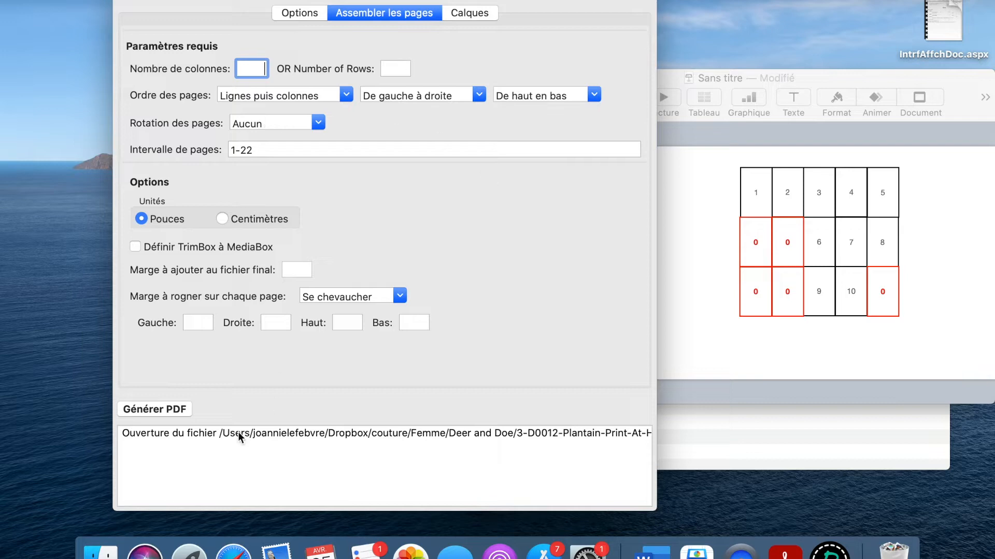
left_click(101, 552)
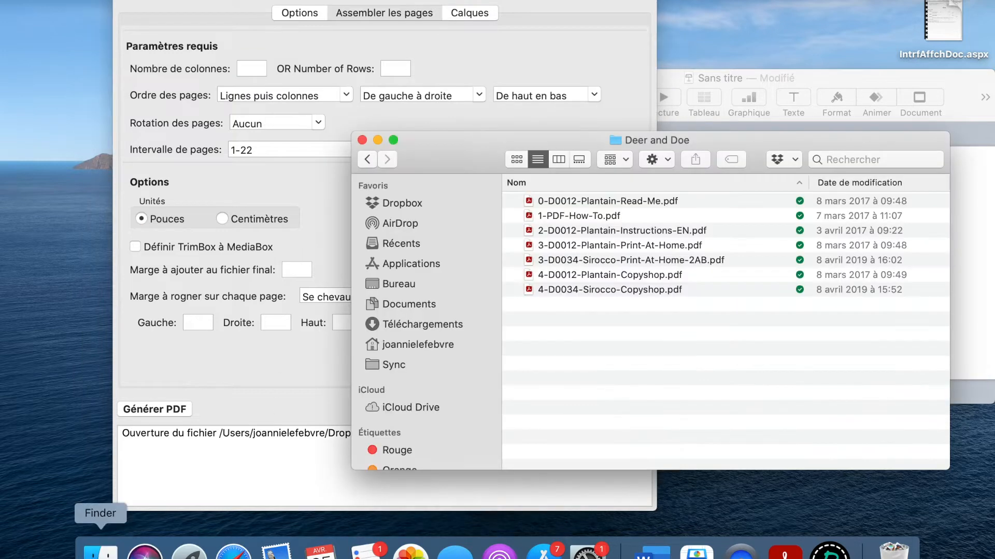
double_click(665, 247)
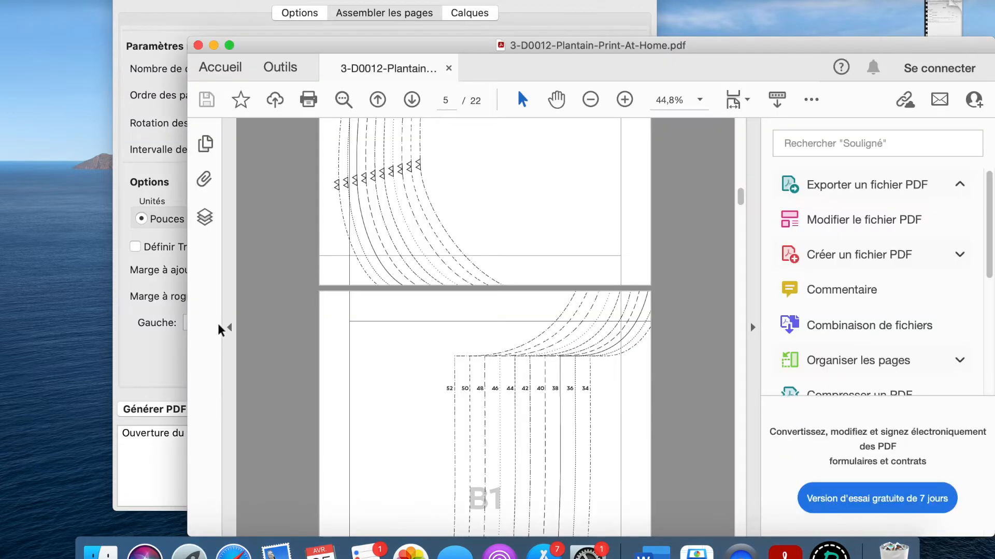
scroll(426, 270, "up", 15)
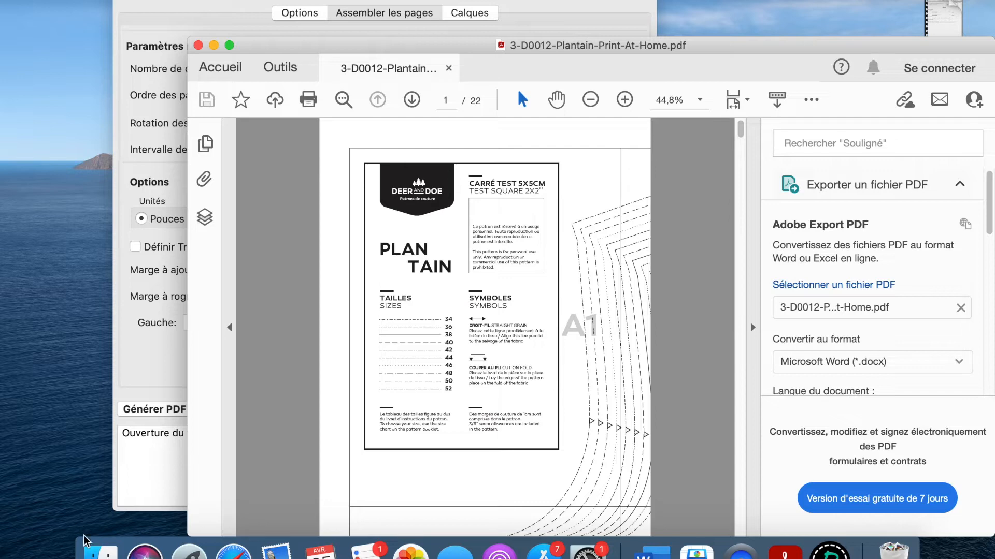
Open 2-D0012-Plantain-Instructions-EN.pdf from the Deer and Doe folder and find the pattern assembly layout on page 6.
left_click(101, 552)
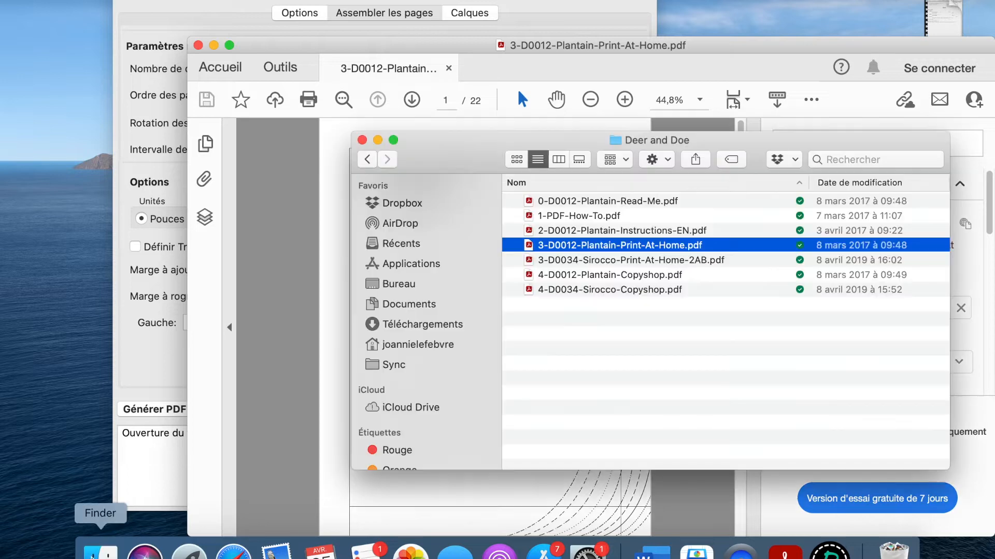
double_click(617, 232)
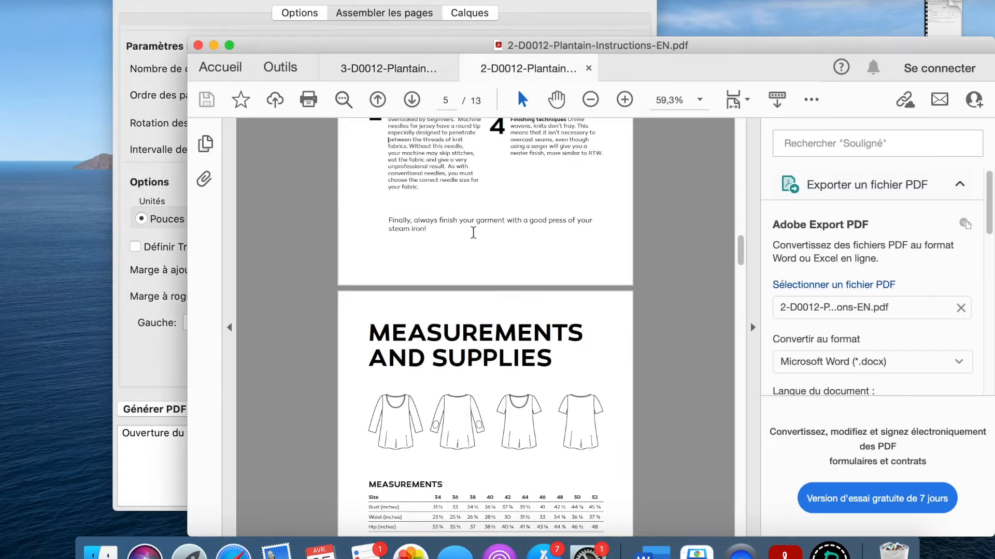
scroll(473, 233, "up", 15)
scroll(473, 232, "down", 5)
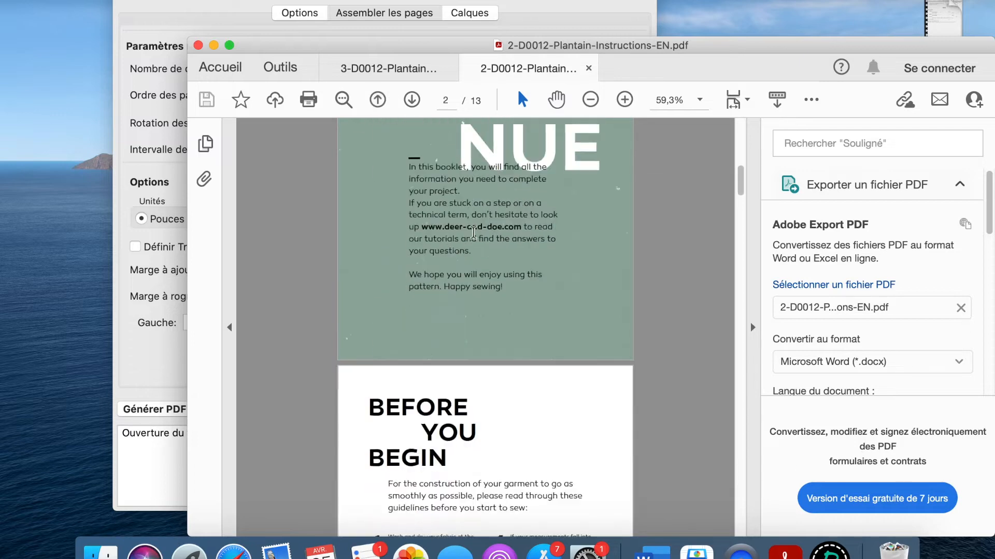
scroll(472, 233, "down", 12)
scroll(473, 233, "down", 4)
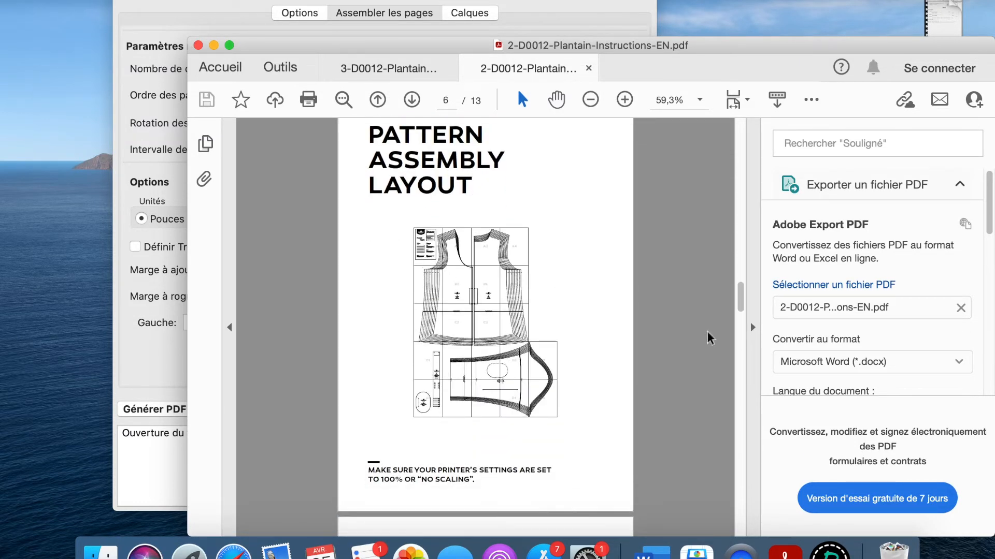
Enlarge the pattern assembly layout, place it beside PDF Stitcher, and set the number of columns to 5.
left_click(751, 328)
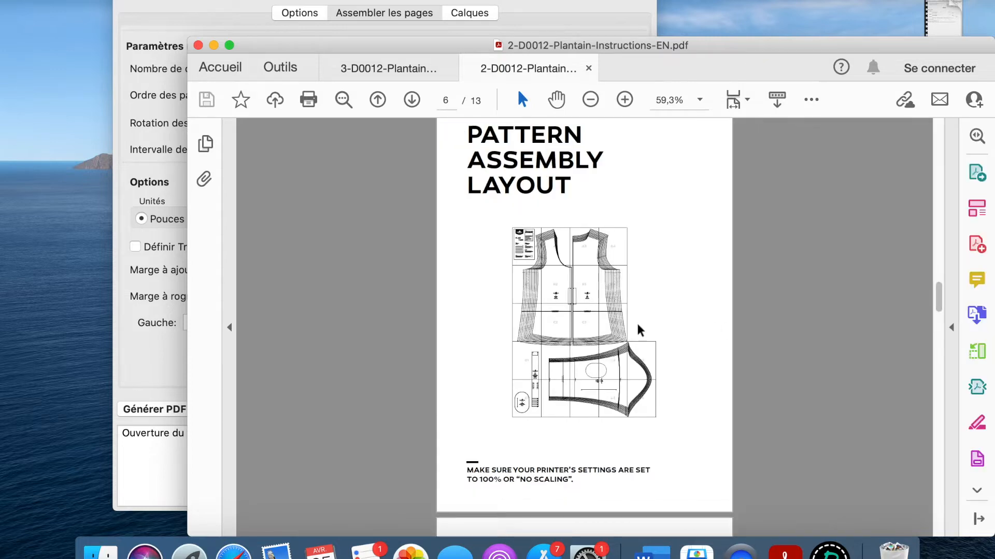
scroll(641, 330, "up", 5)
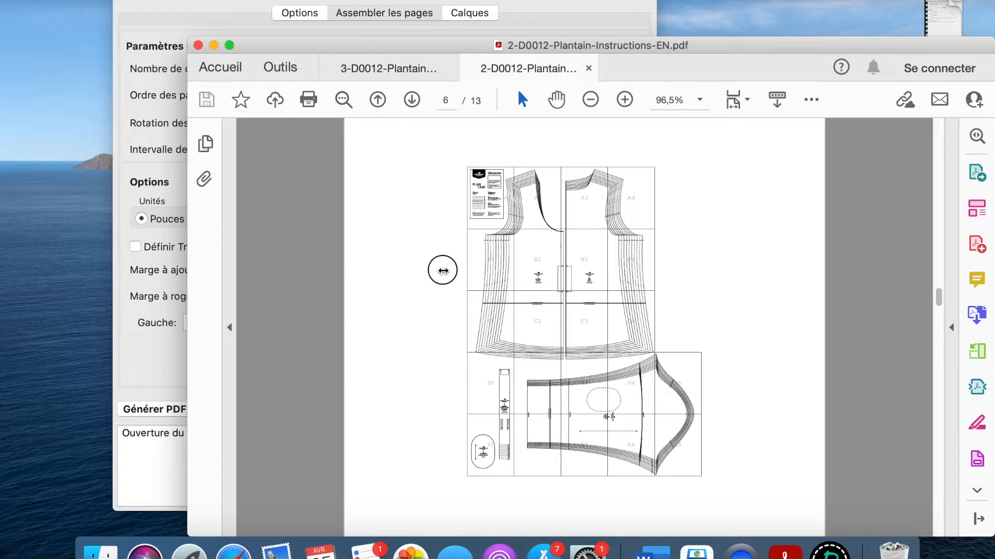
left_click_drag(188, 37, 192, 36)
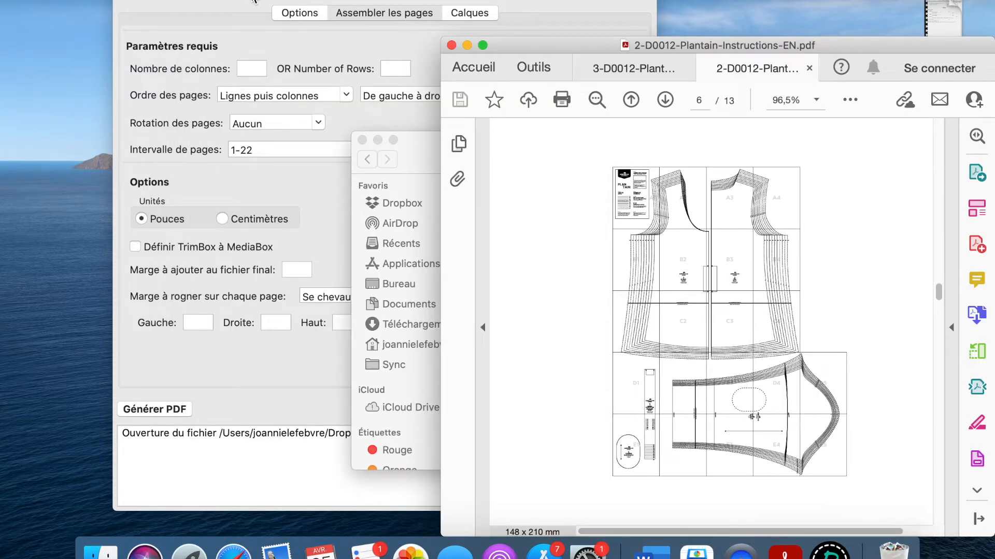
left_click_drag(253, 1, 163, 37)
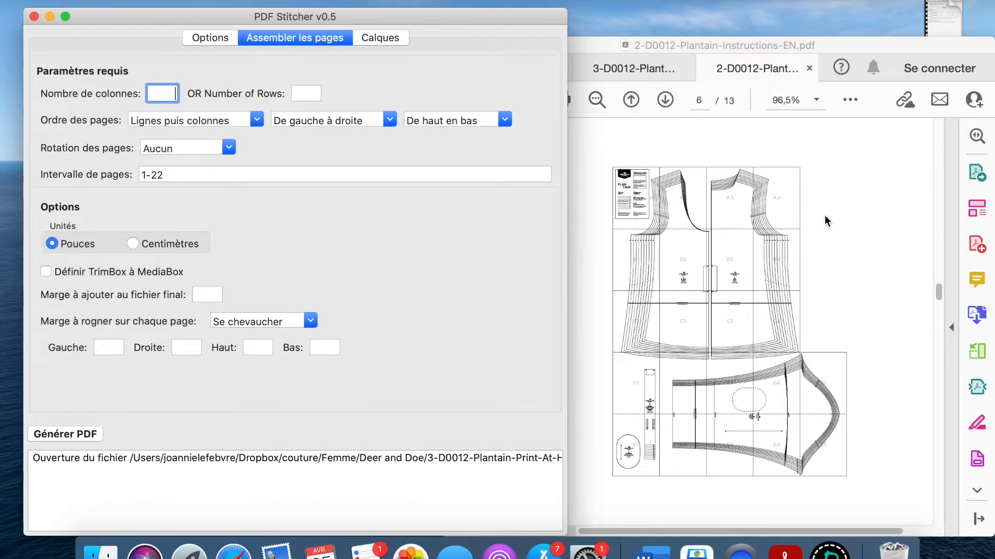
type("5")
Check the pattern file and its assembly layout, and set the page range to 1-4,0,5-8,0,9-12,0,13-22 in PDF Stitcher.
left_click(652, 73)
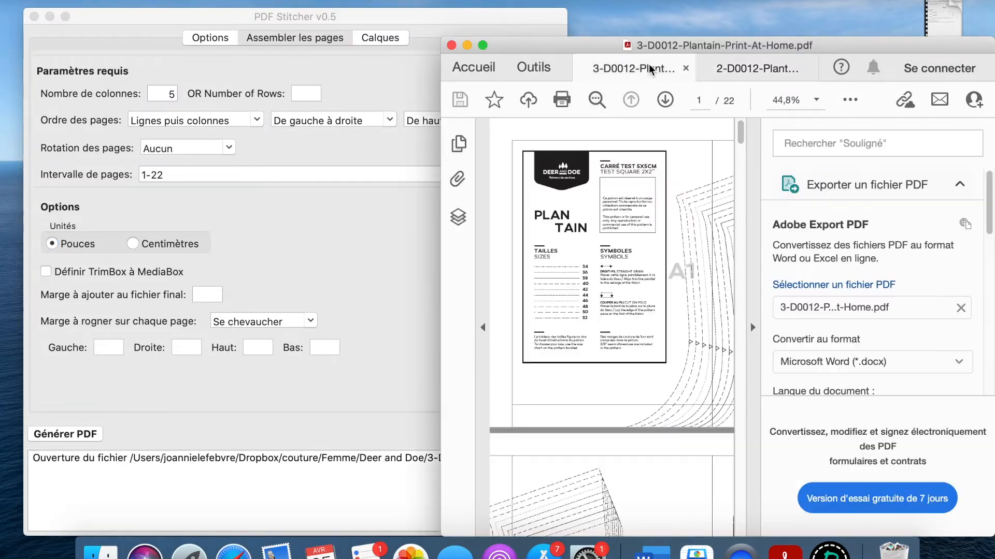
left_click(741, 72)
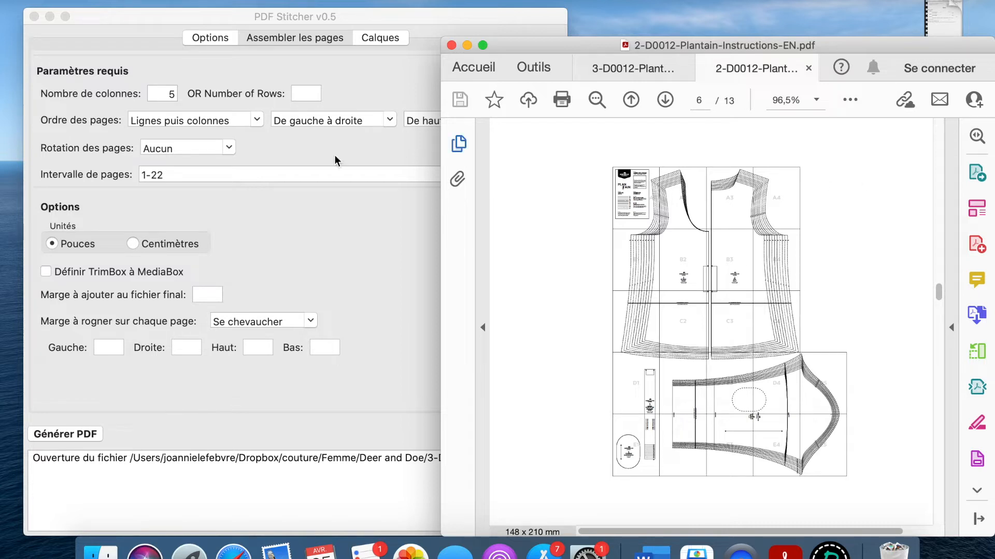
left_click(151, 174)
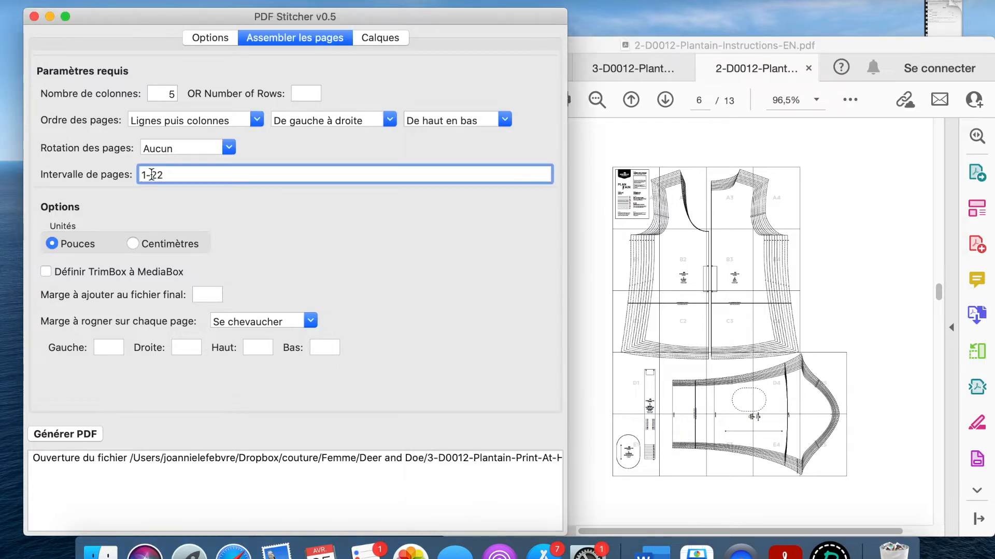
type("4,0,5-8,0,")
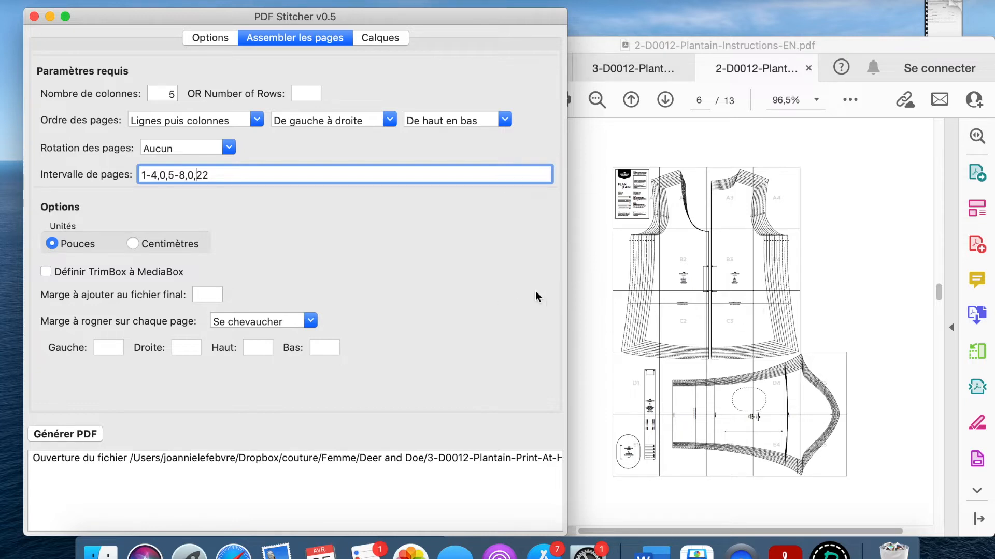
type("9-12,0,")
left_click(233, 175)
type("13-")
Switch the units to centimetres and set the margin added to the final file to 50.
left_click(136, 244)
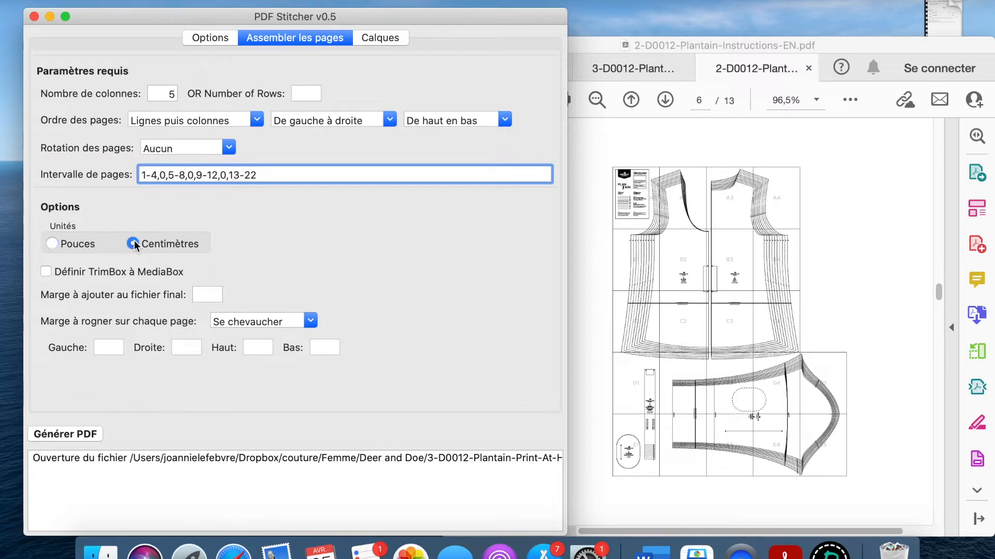
left_click(201, 295)
type("50")
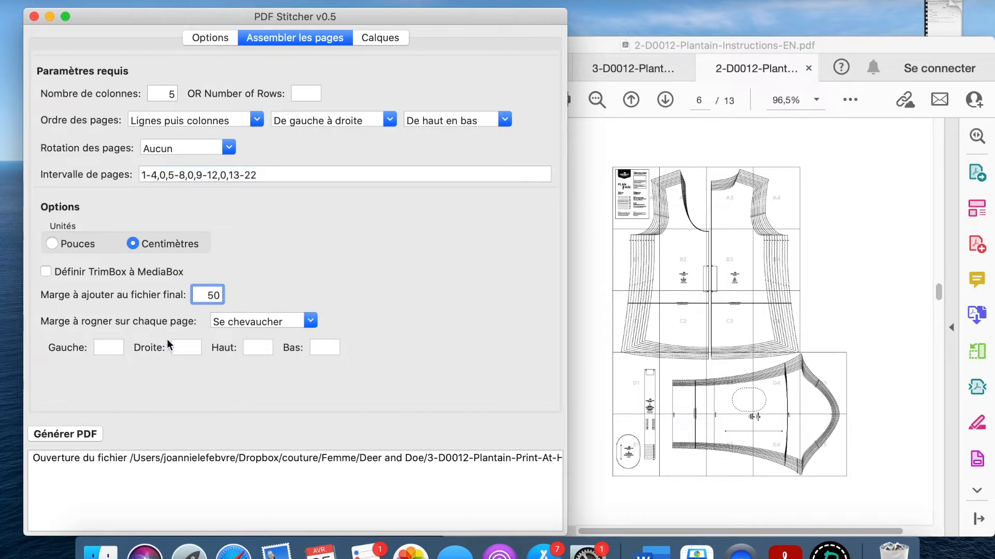
Check the page borders in 3-D0012-Plantain-Print-At-Home.pdf and set the per-page margin handling to Rogner in PDF Stitcher.
left_click(655, 78)
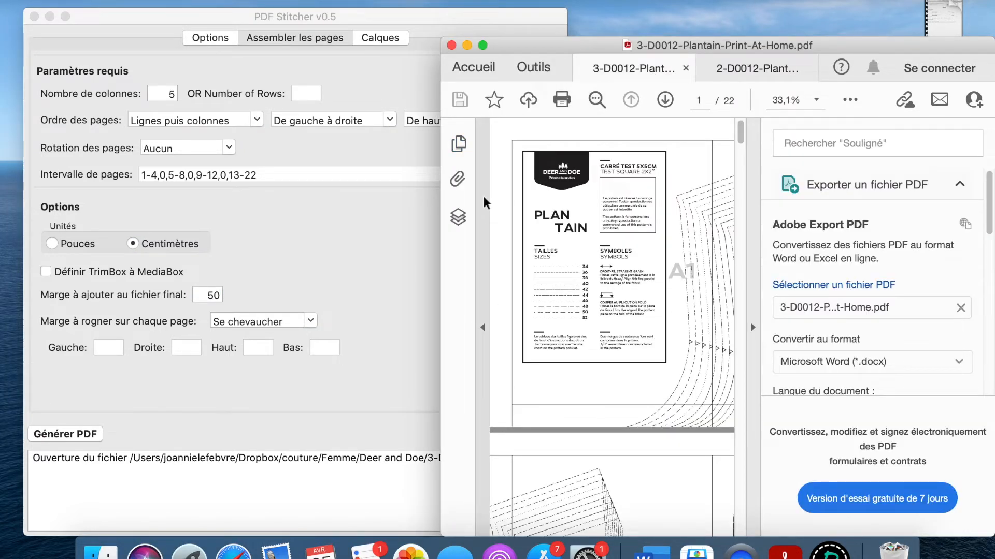
left_click(255, 323)
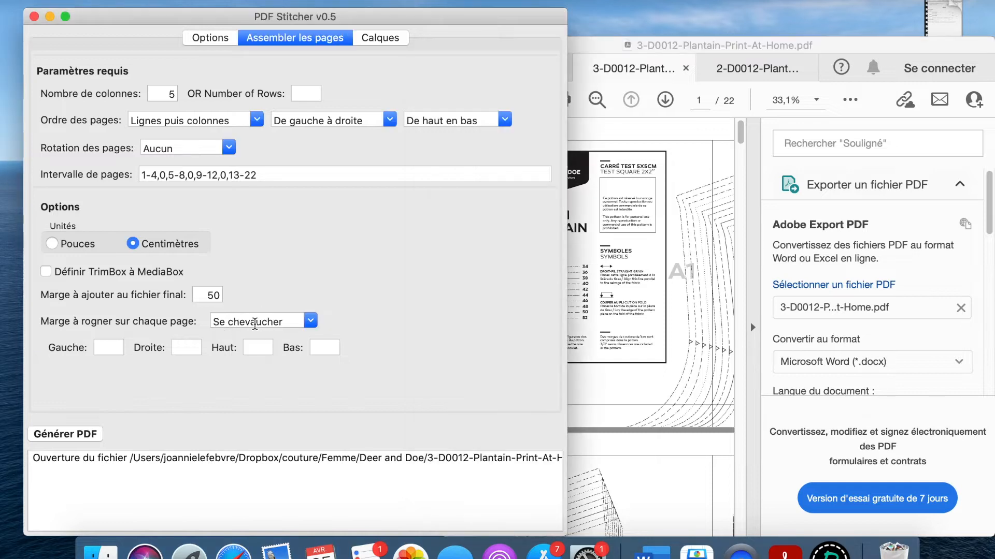
left_click(311, 323)
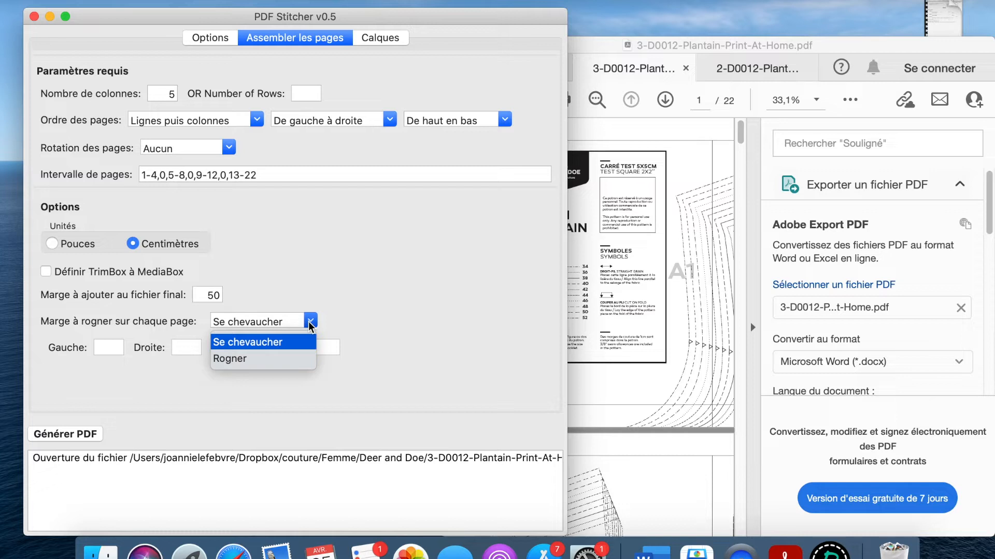
left_click(260, 362)
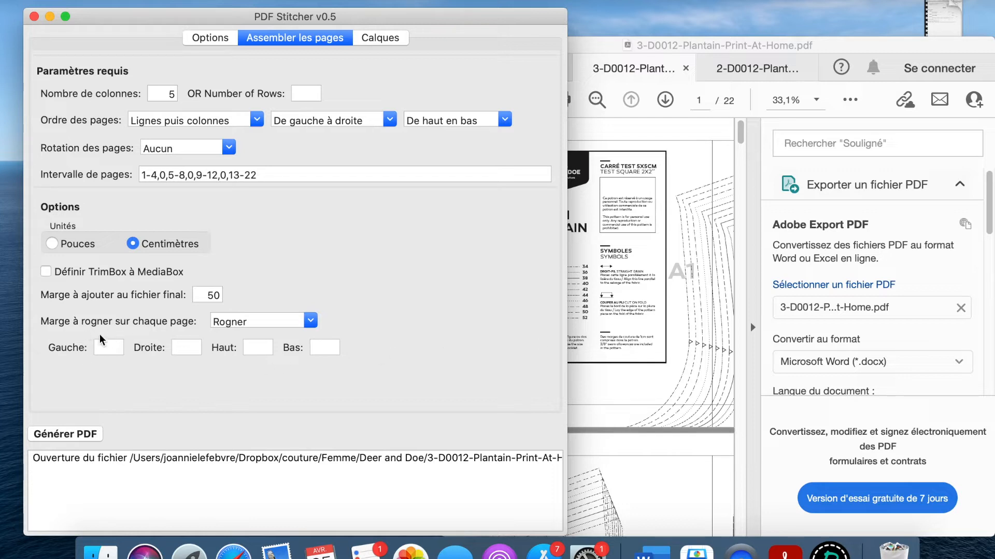
Go to pattern page B2 in 3-D0012-Plantain-Print-At-Home.pdf in Acrobat and collapse the PDF export pane.
left_click(681, 385)
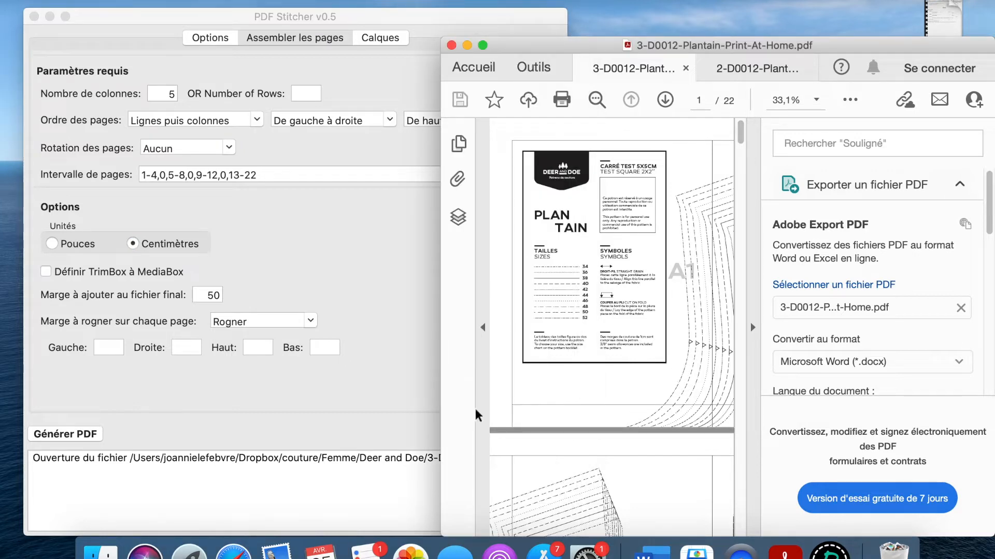
scroll(629, 395, "down", 10)
scroll(628, 394, "down", 15)
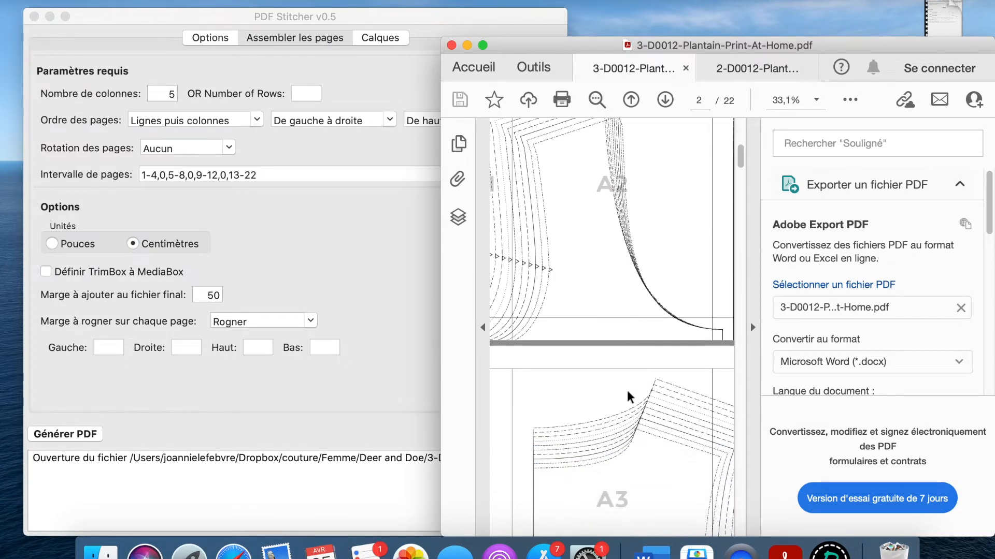
scroll(629, 397, "down", 15)
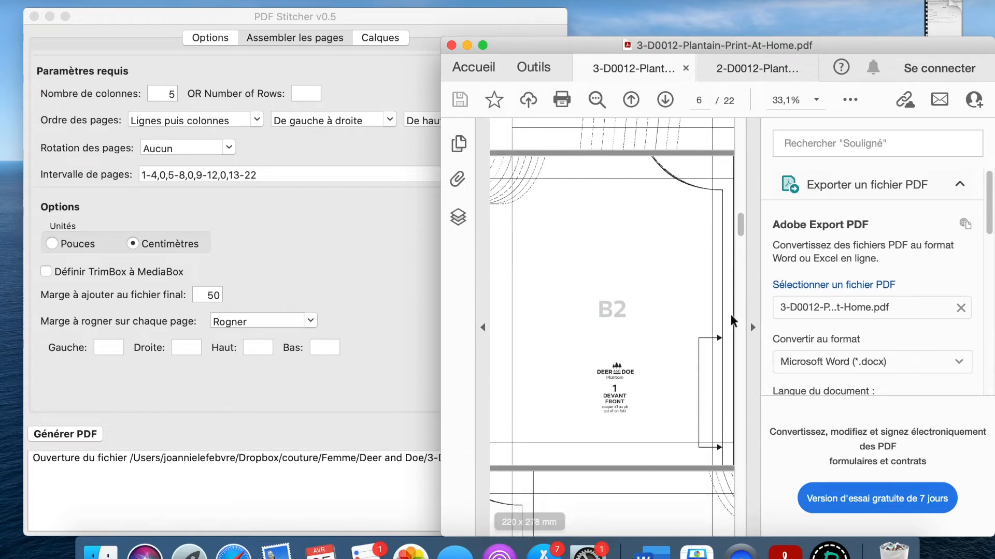
left_click(753, 328)
scroll(759, 332, "down", 1)
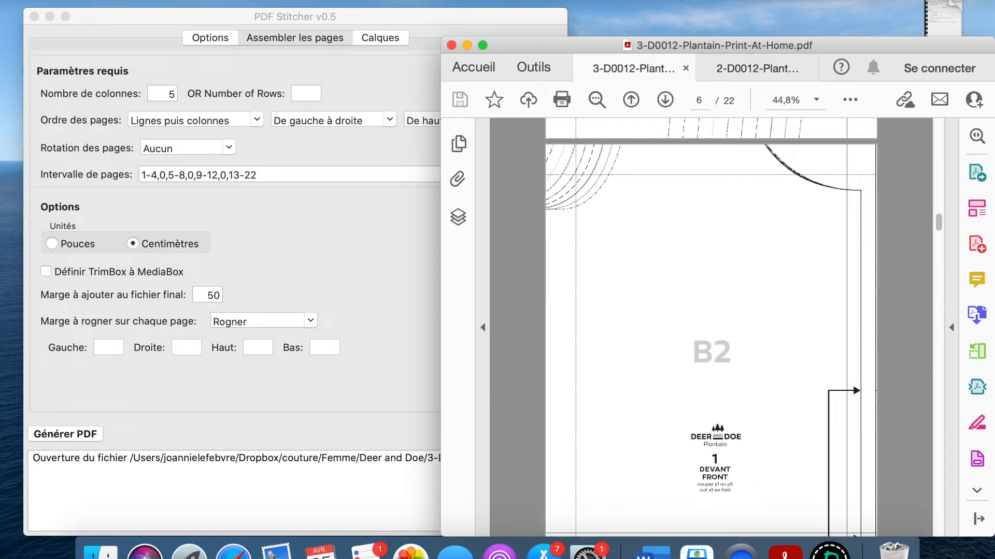
left_click(259, 0)
mouse_move(278, 34)
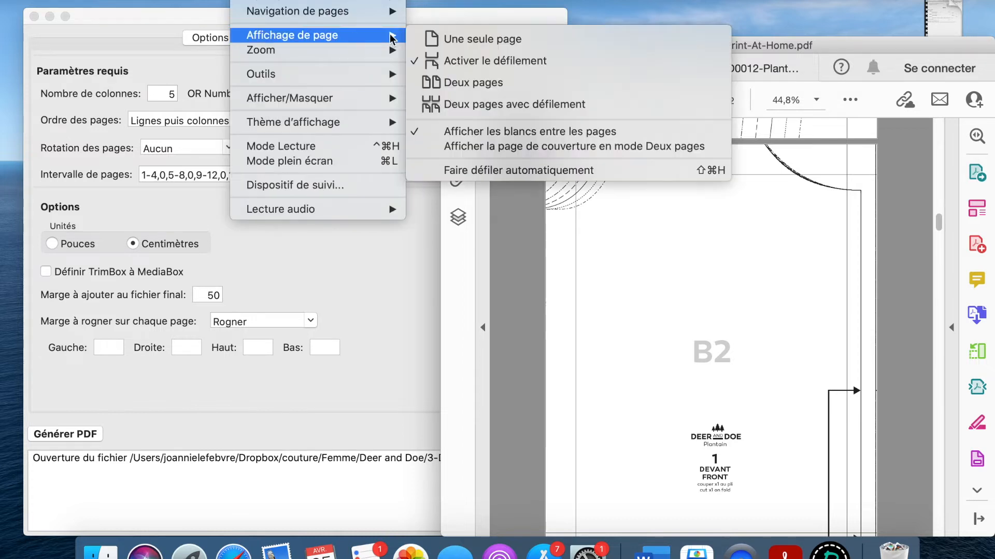
left_click(493, 56)
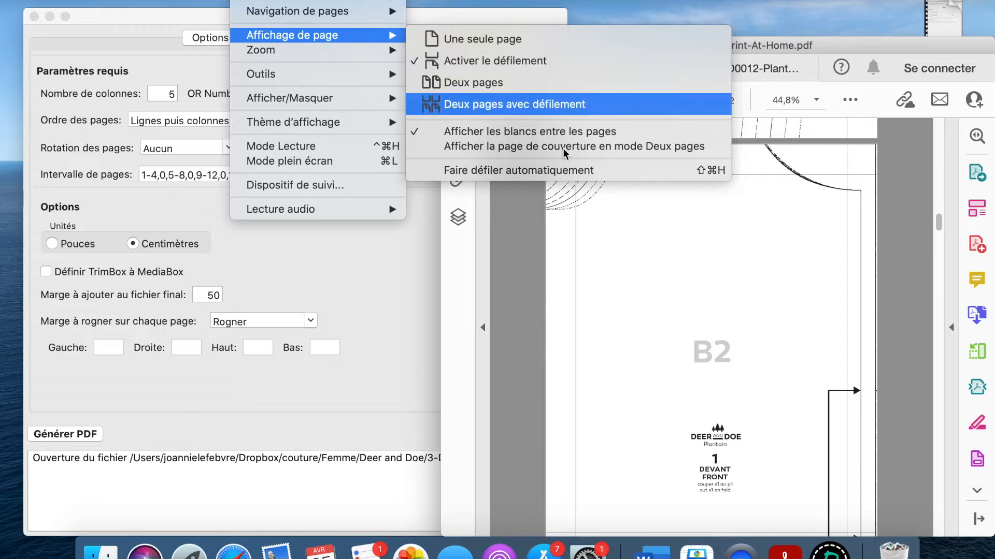
scroll(713, 150, "up", 2)
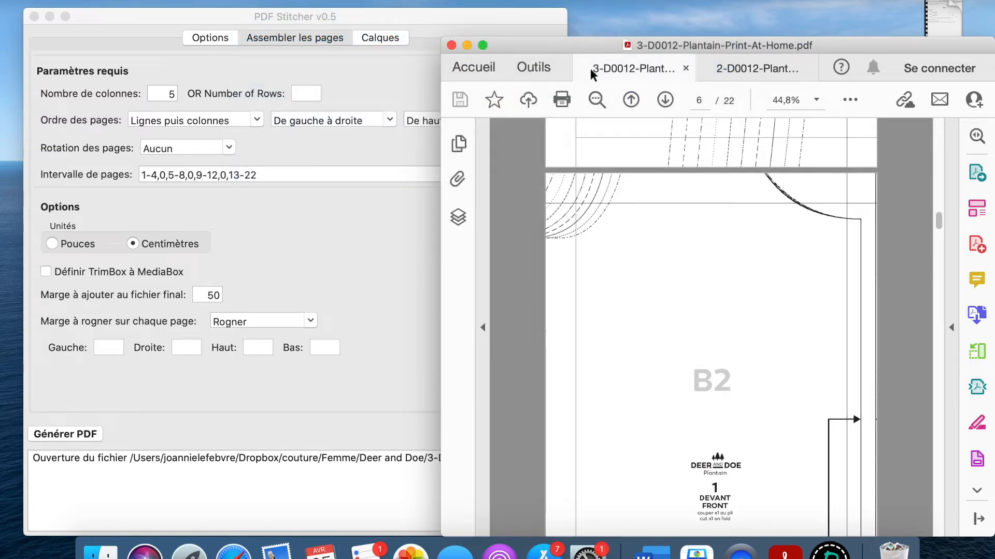
Start Acrobat's distance measuring tool and measure the left margin of page B2, from the inner border line to the page edge.
left_click(540, 67)
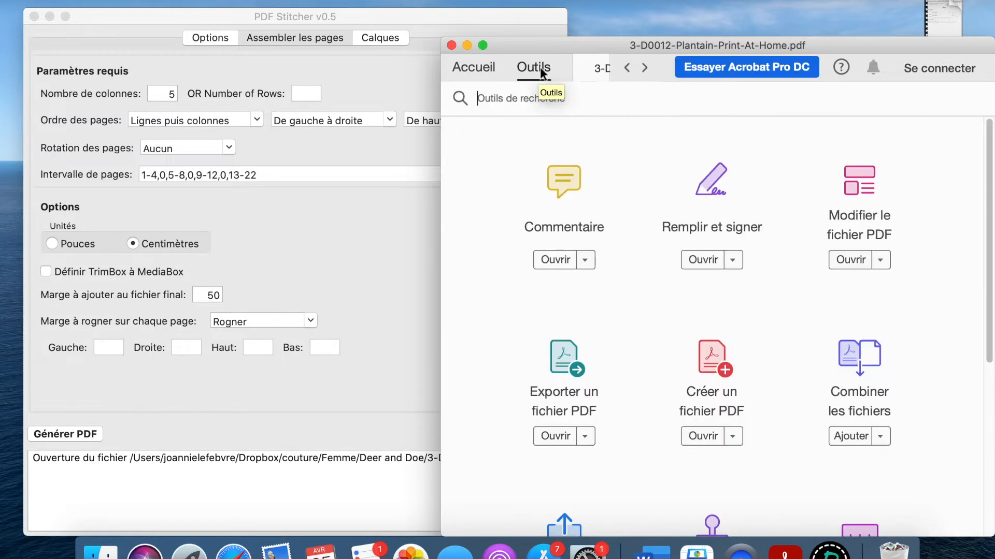
scroll(729, 312, "down", 5)
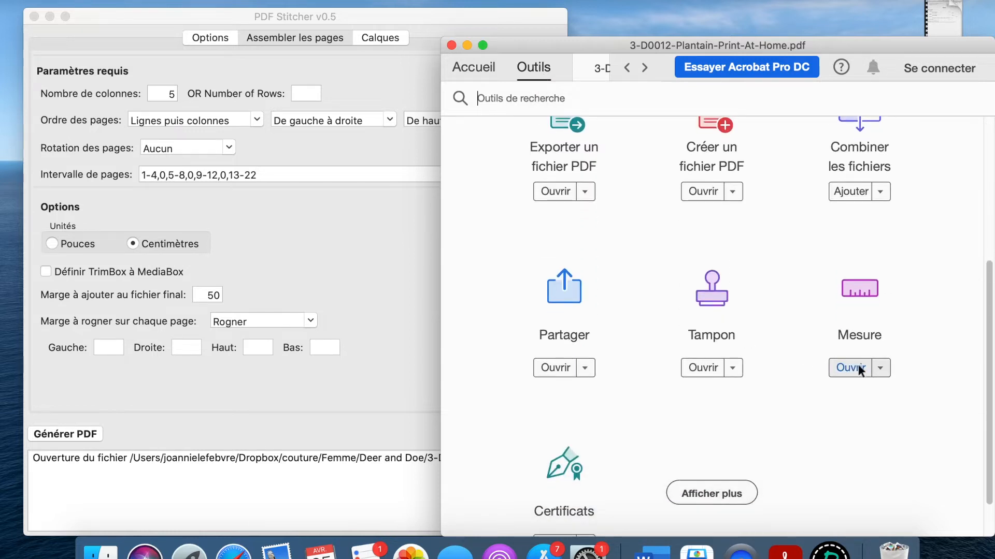
left_click(858, 364)
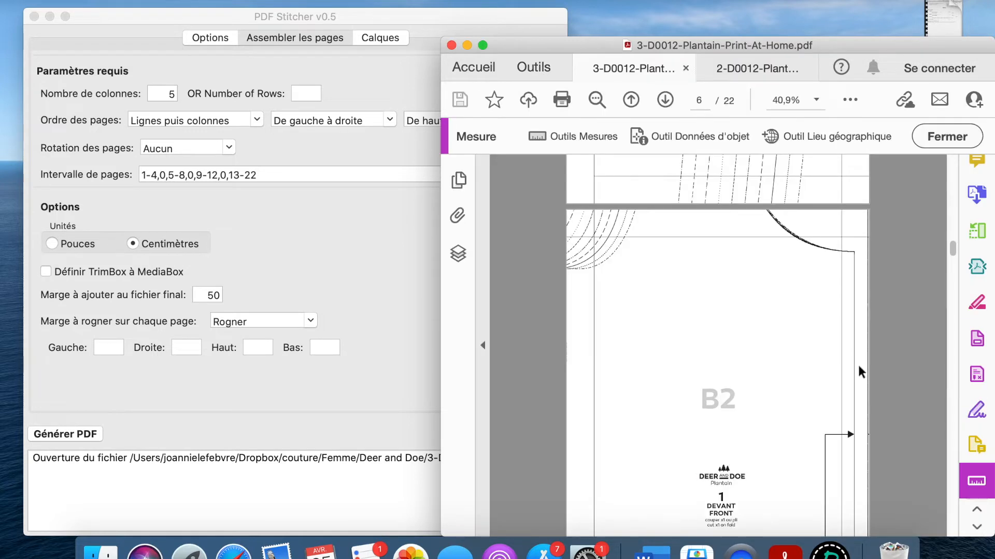
left_click(561, 134)
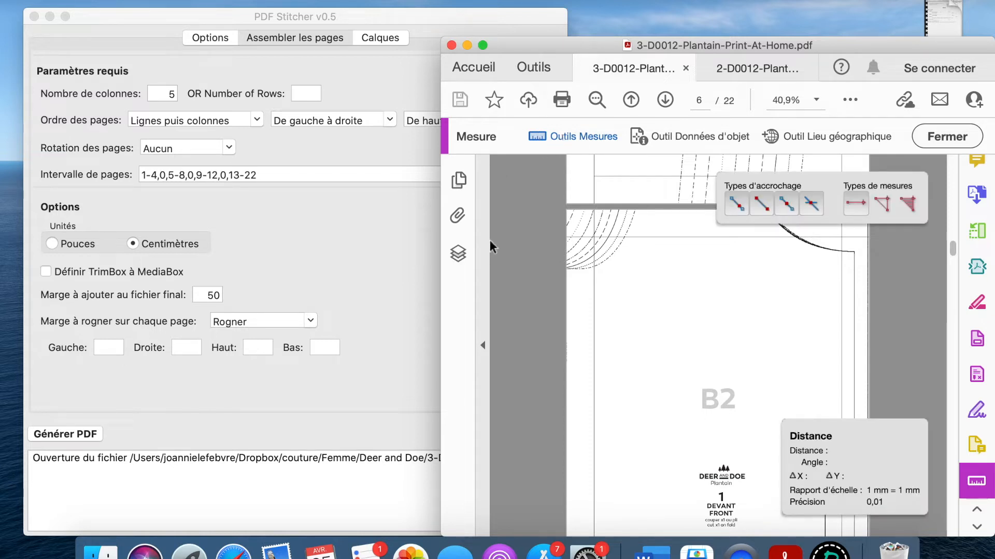
left_click(737, 205)
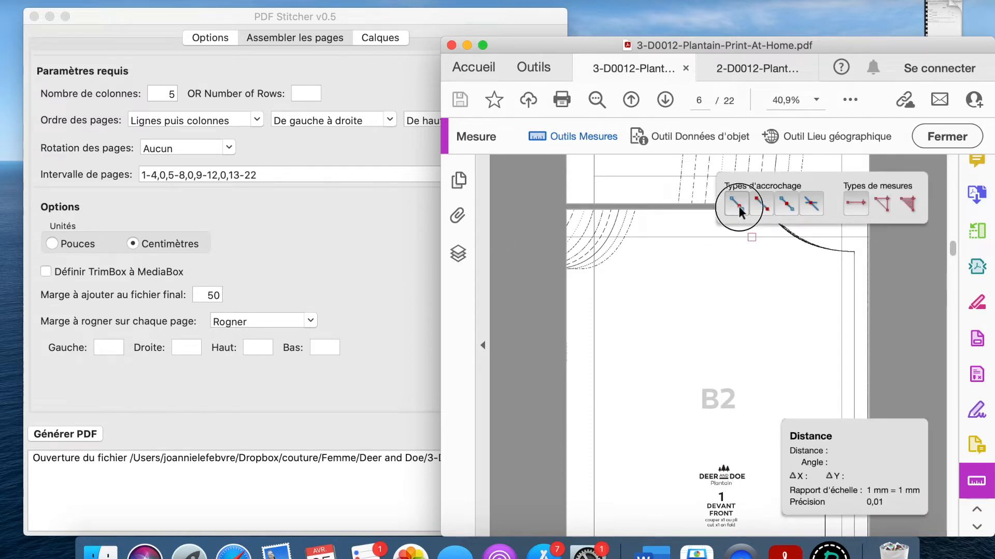
scroll(759, 273, "down", 2)
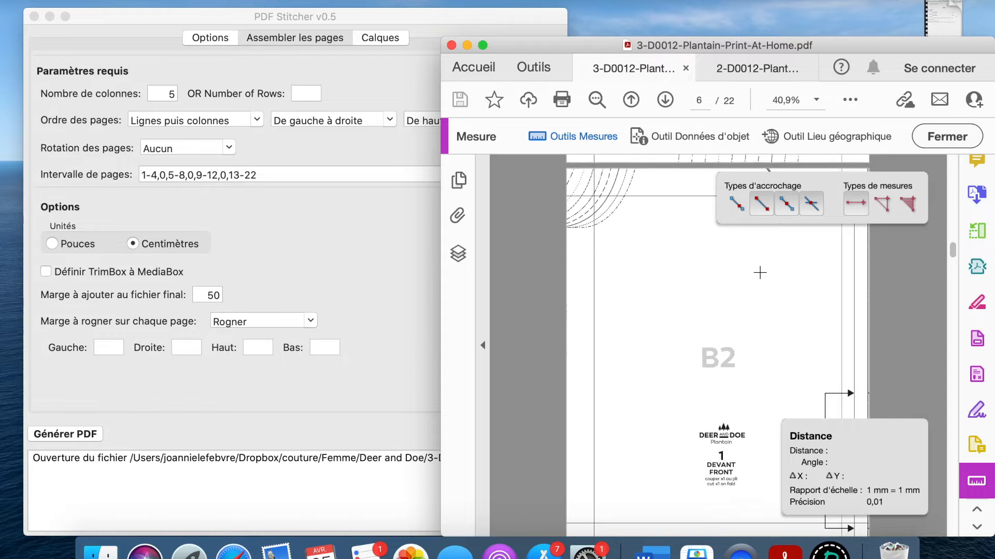
left_click(593, 323)
left_click(566, 325)
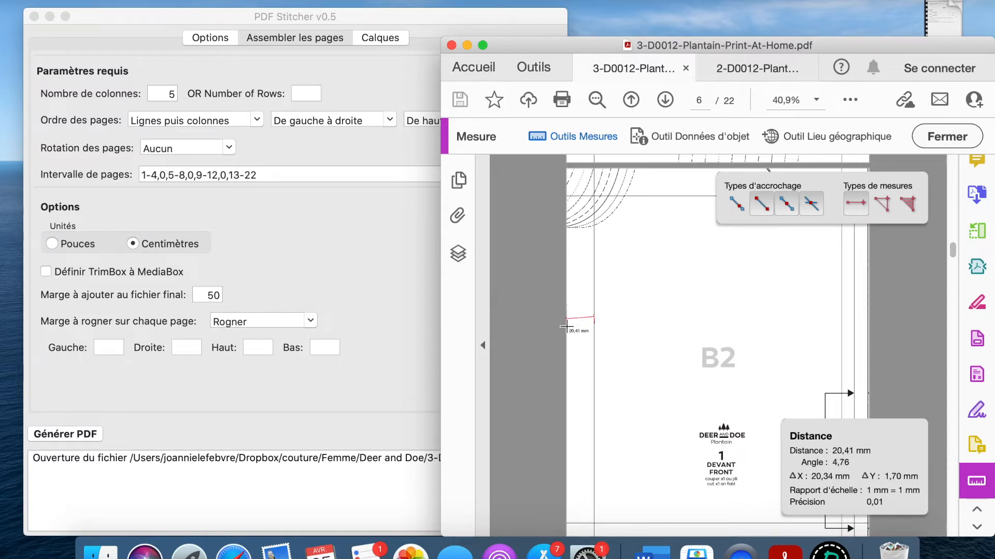
left_click(564, 323)
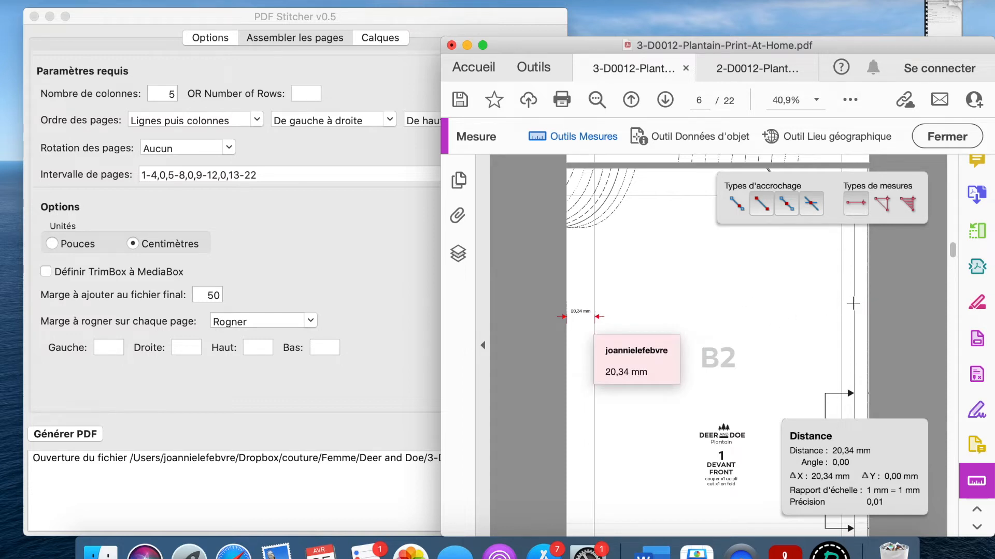
Measure the right margin of page B2, from the inner border line to the page edge.
scroll(854, 304, "down", 2)
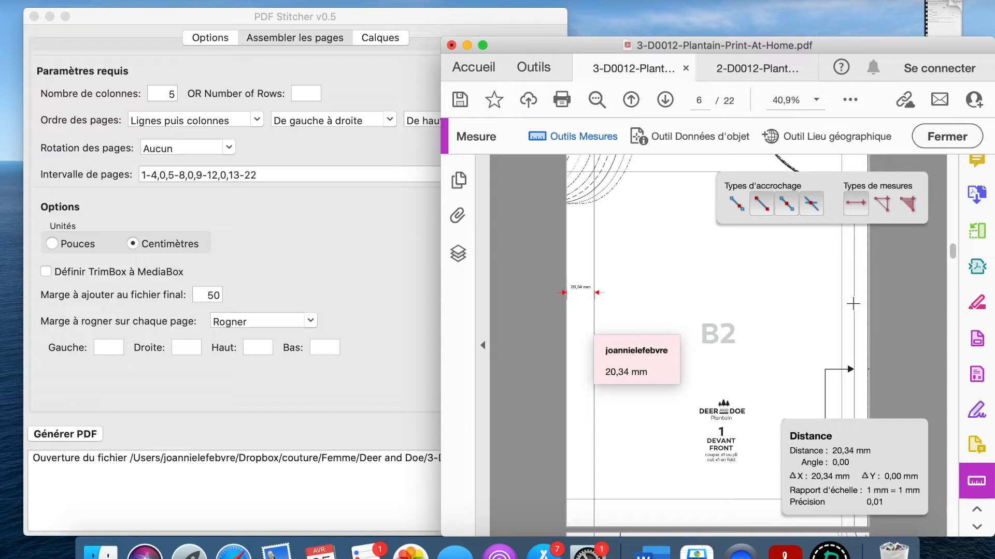
scroll(853, 304, "down", 4)
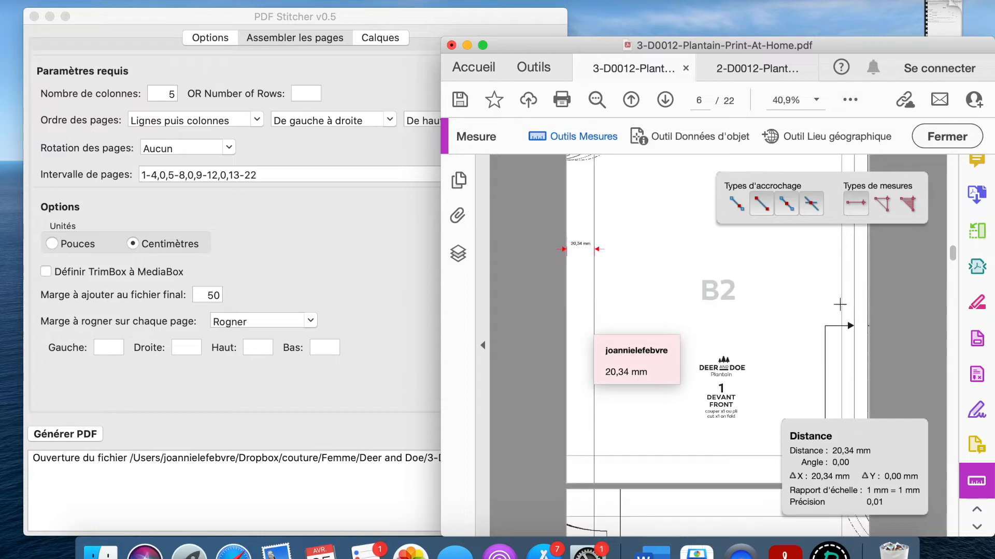
left_click(841, 305)
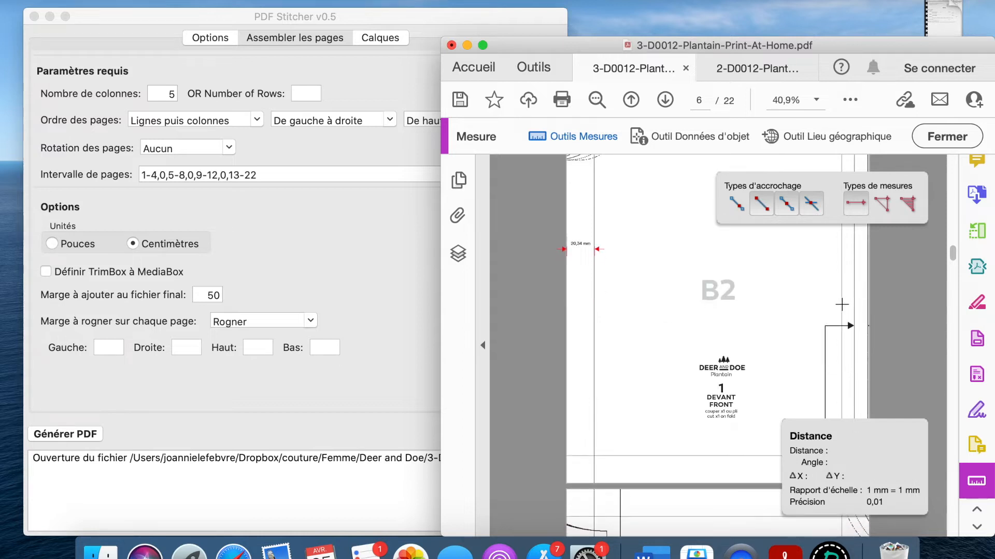
left_click(869, 304)
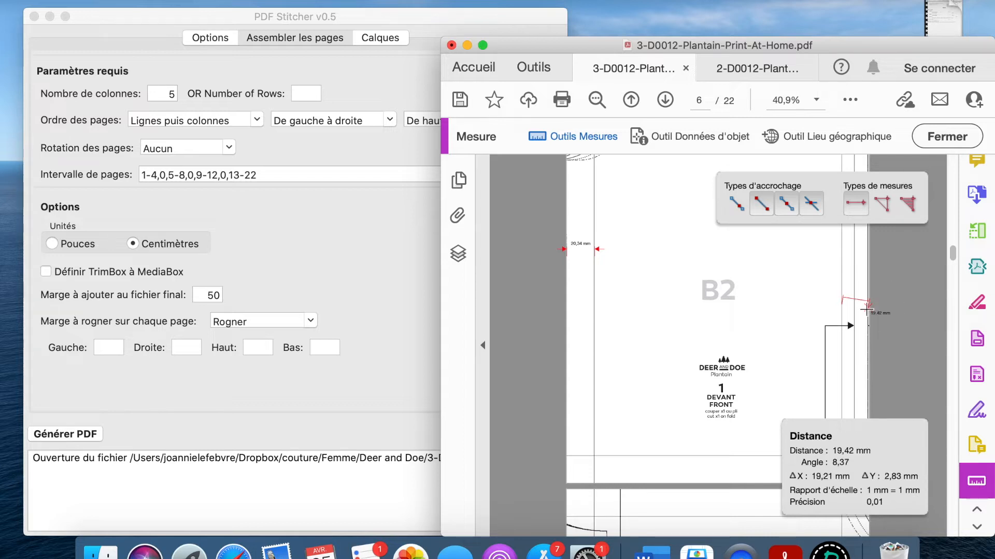
left_click(868, 303)
left_click(869, 305)
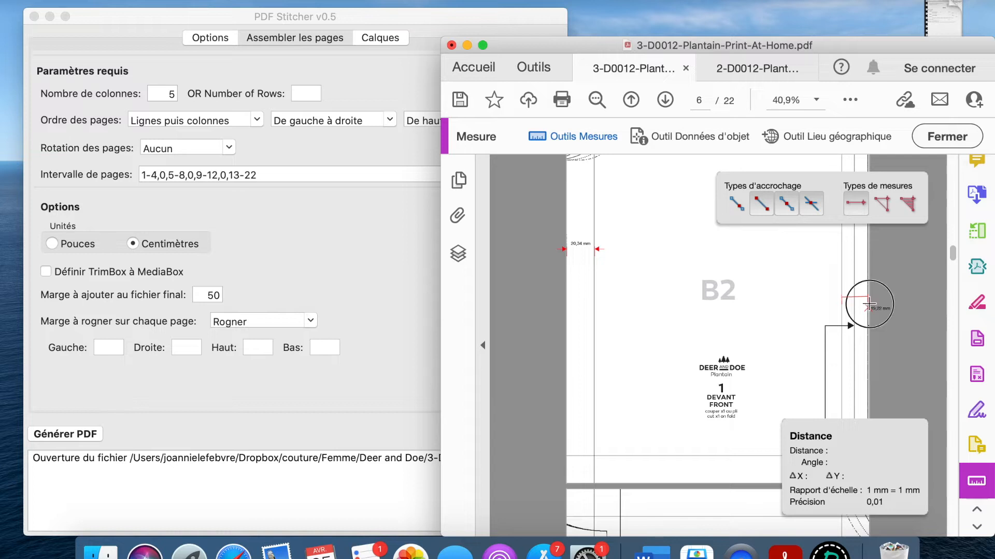
left_click(870, 306)
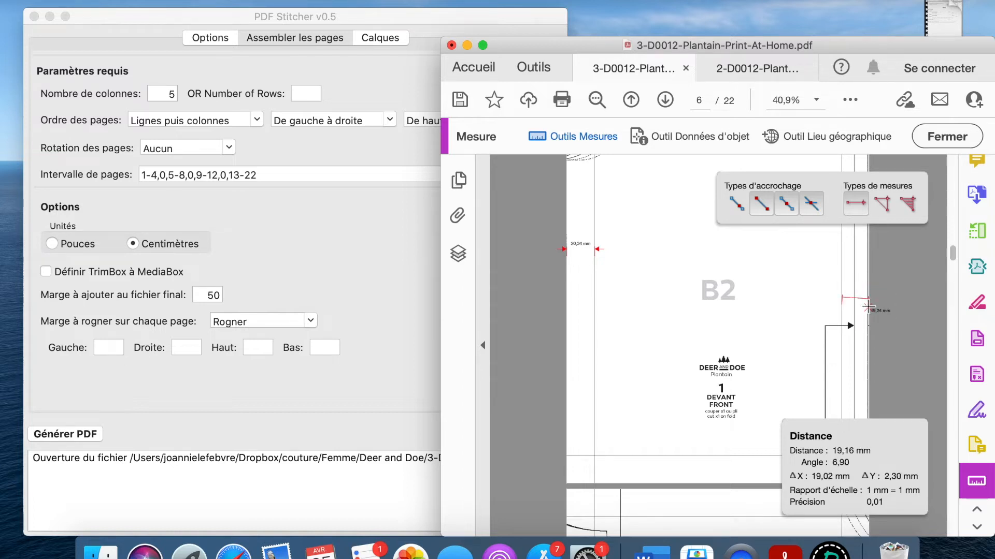
left_click(868, 308)
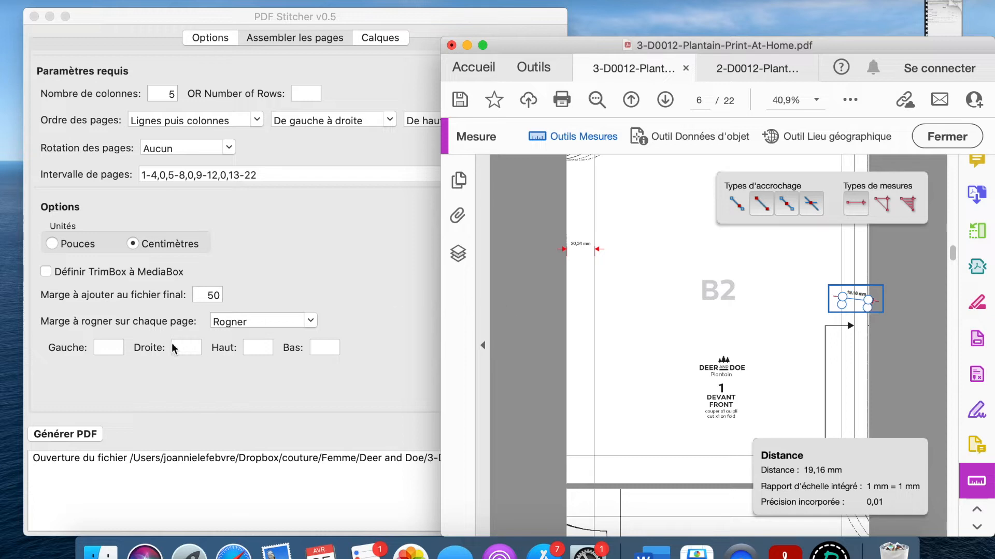
Set the crop margins in PDF Stitcher to 2 on the left and 1,9 on the right.
left_click(100, 351)
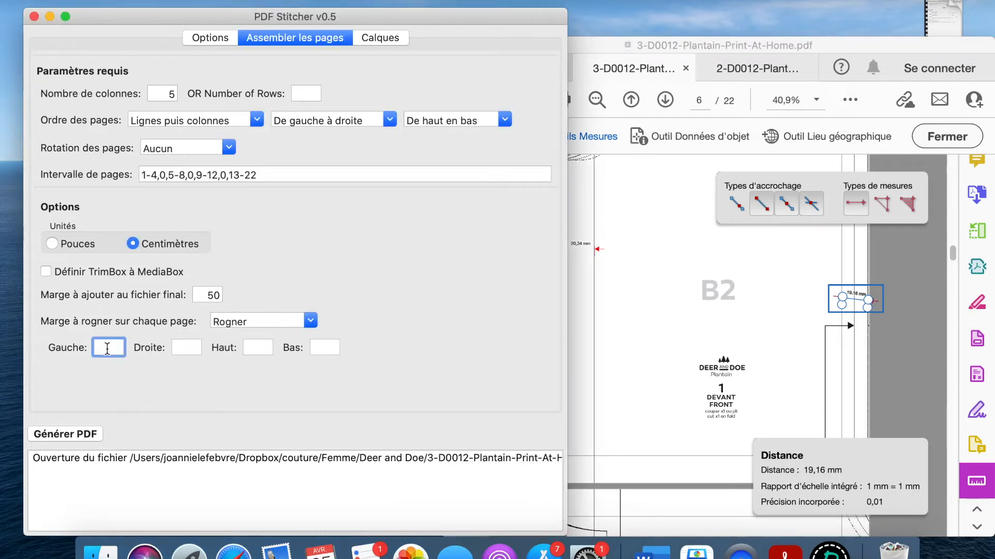
type("2")
left_click(182, 349)
type("1,9")
left_click(670, 344)
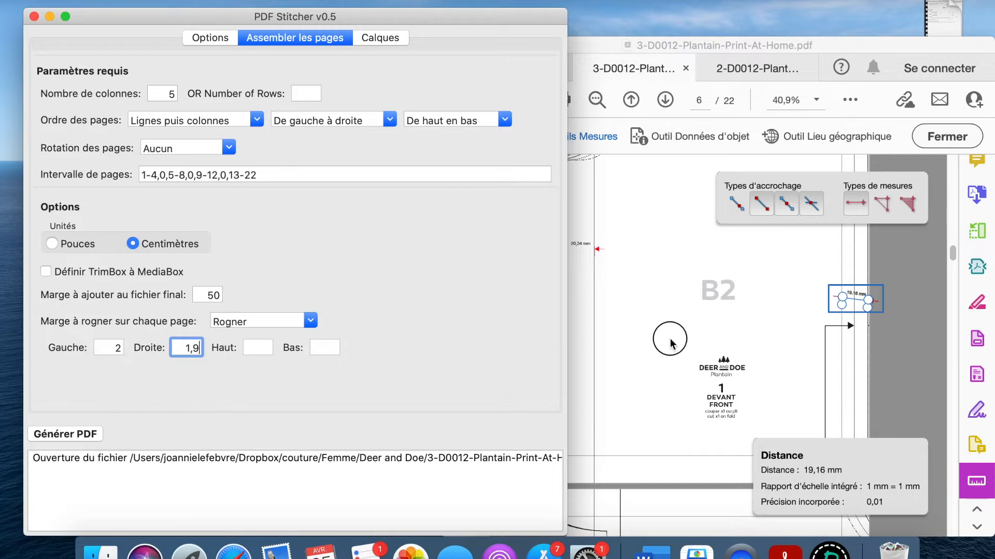
left_click(659, 435)
key("Delete")
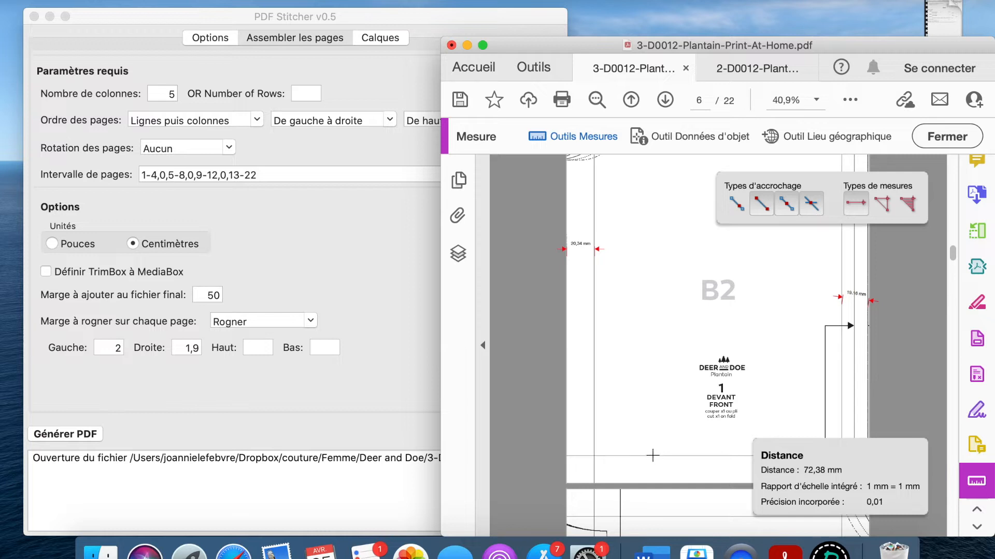
Measure the bottom margin of page B2, from the inner border line to the page edge.
scroll(652, 455, "up", 3)
scroll(653, 454, "down", 2)
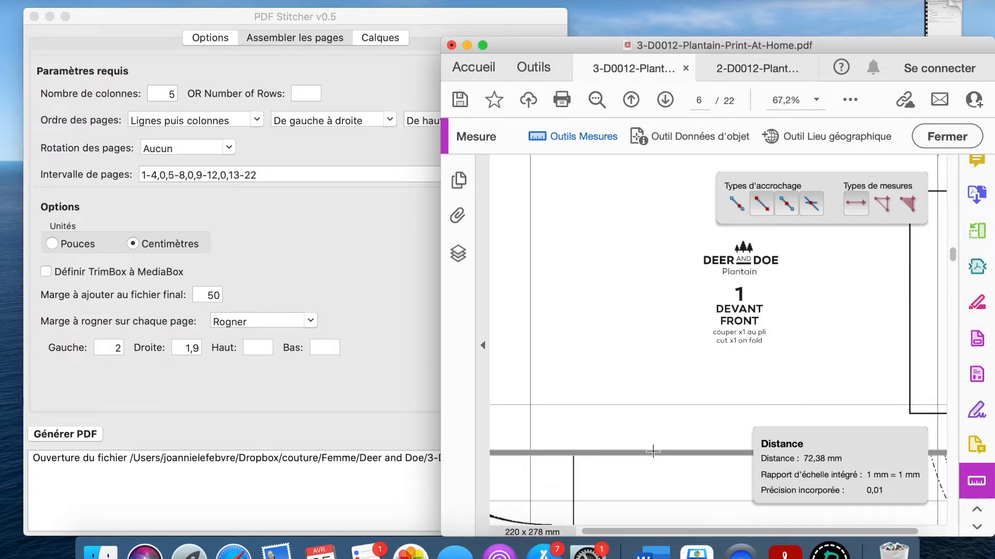
left_click(651, 405)
left_click(656, 455)
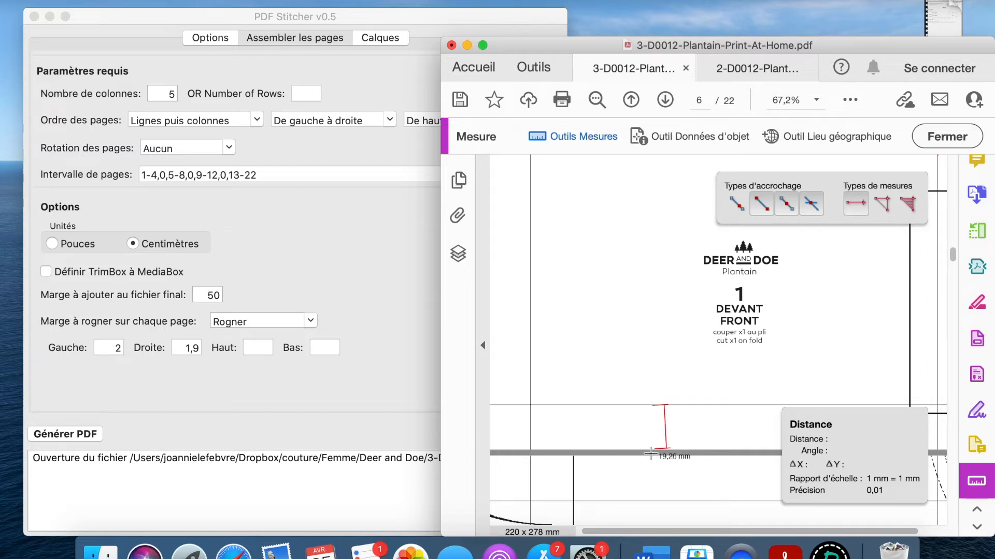
left_click(648, 455)
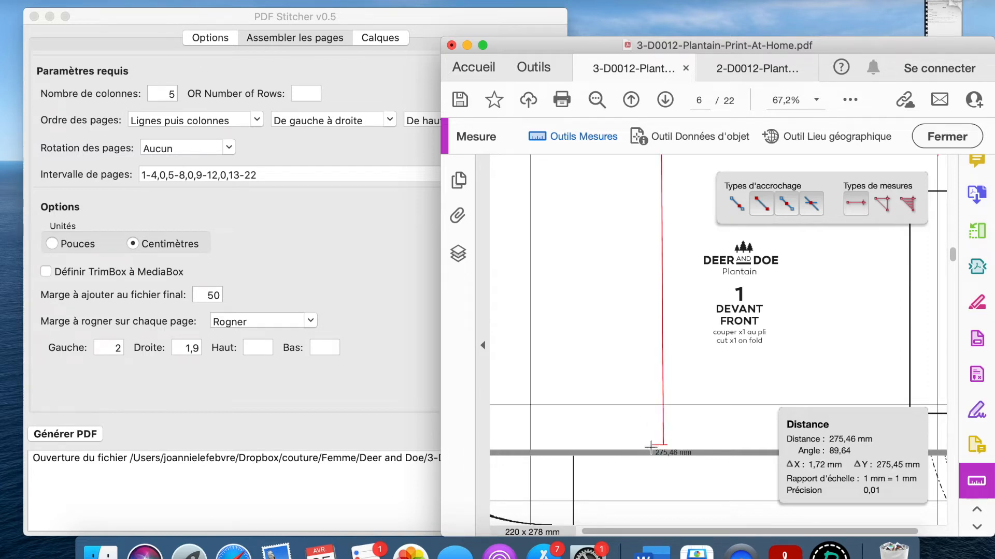
Delete the stray measurement from page B2 and set the bottom crop margin to 1,9 in PDF Stitcher.
left_click(647, 453)
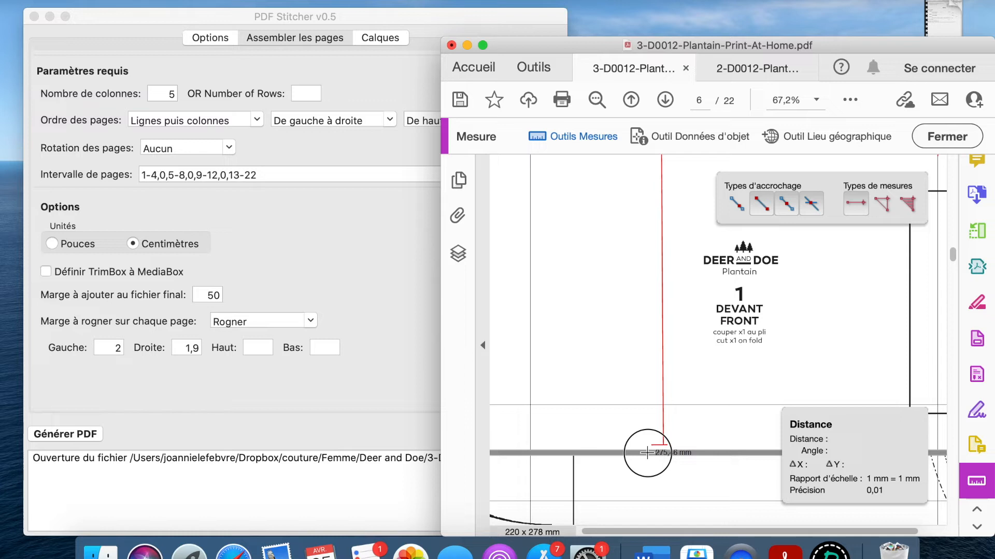
left_click(672, 394)
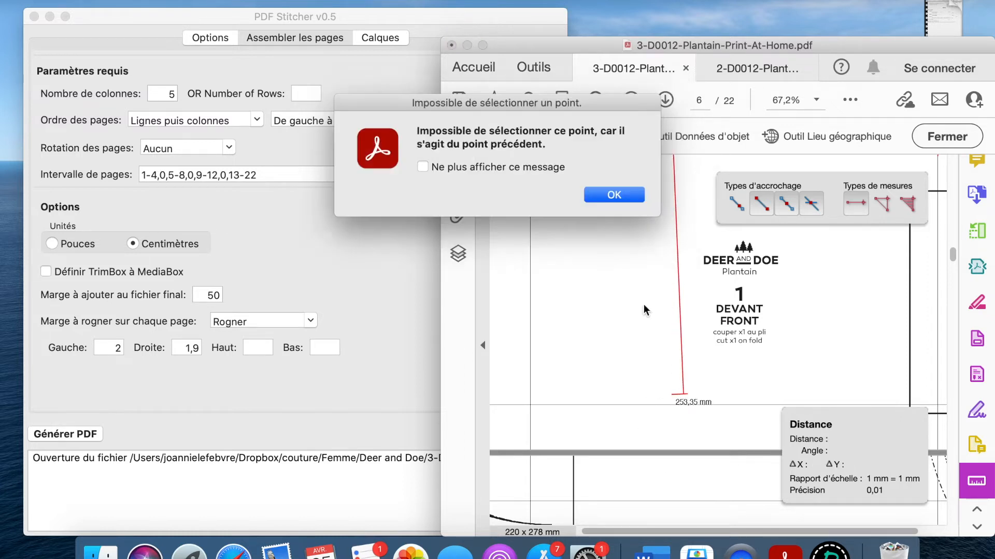
left_click(604, 202)
left_click(686, 382)
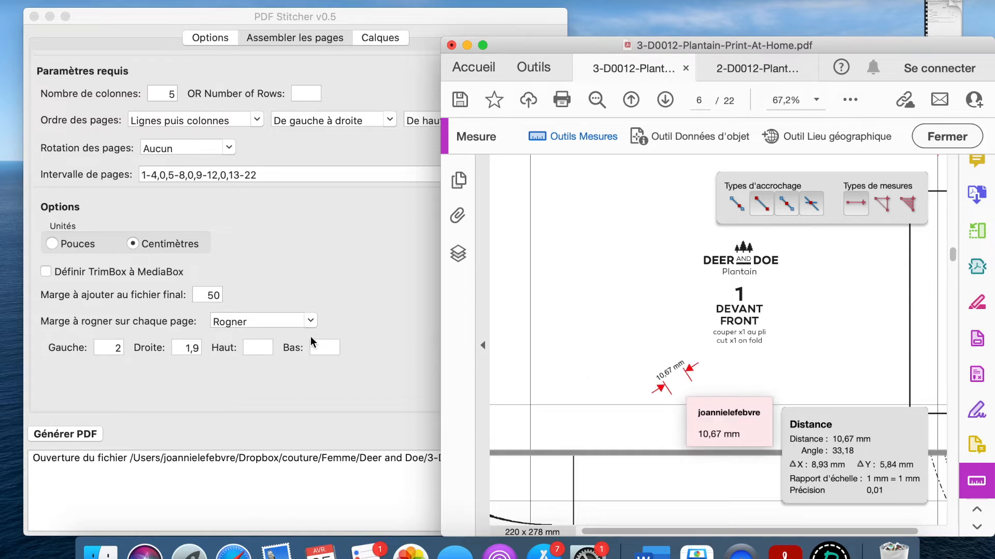
left_click(690, 372)
key("Delete")
left_click(329, 347)
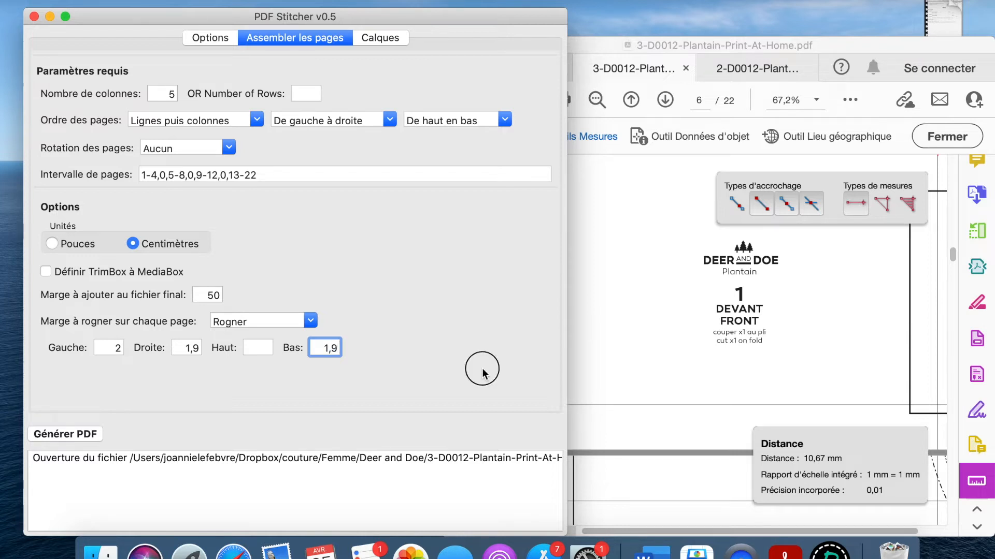
scroll(757, 335, "up", 5)
scroll(683, 257, "up", 2)
scroll(684, 256, "down", 2)
left_click(678, 462)
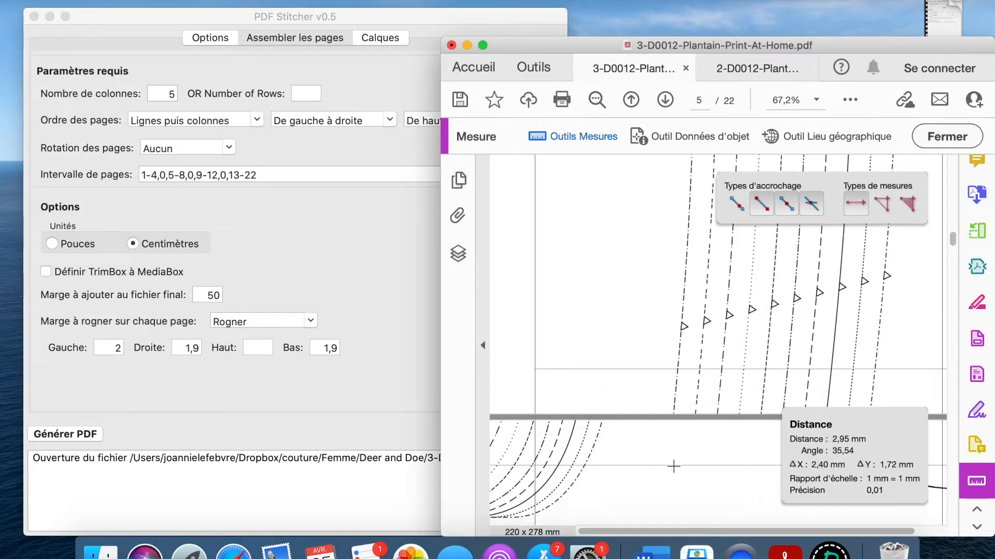
left_click(670, 456)
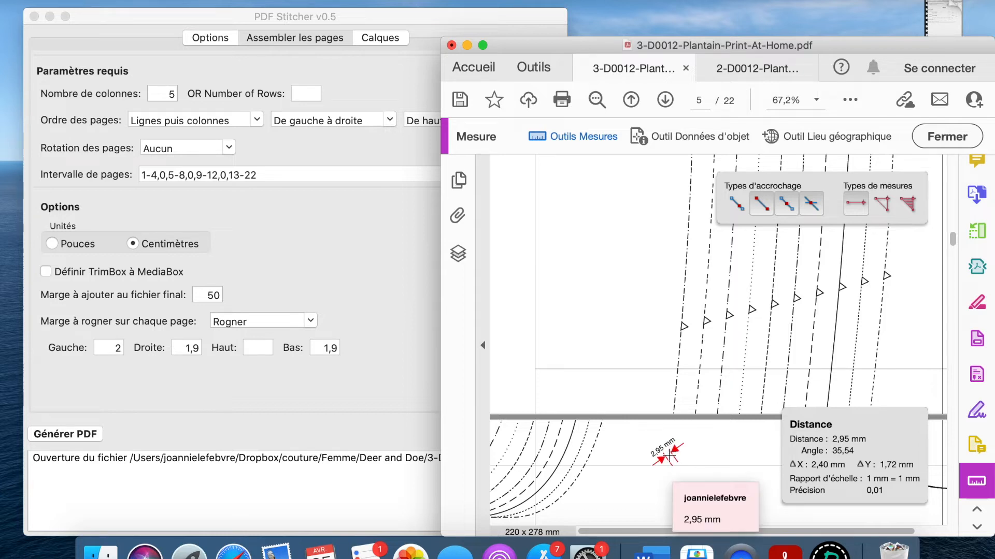
left_click(669, 455)
key("Delete")
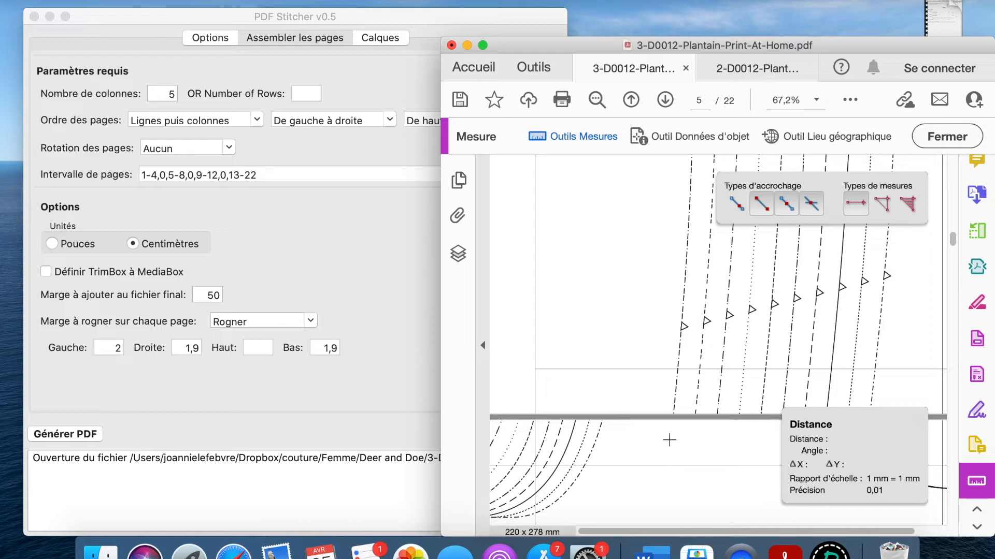
left_click(673, 465)
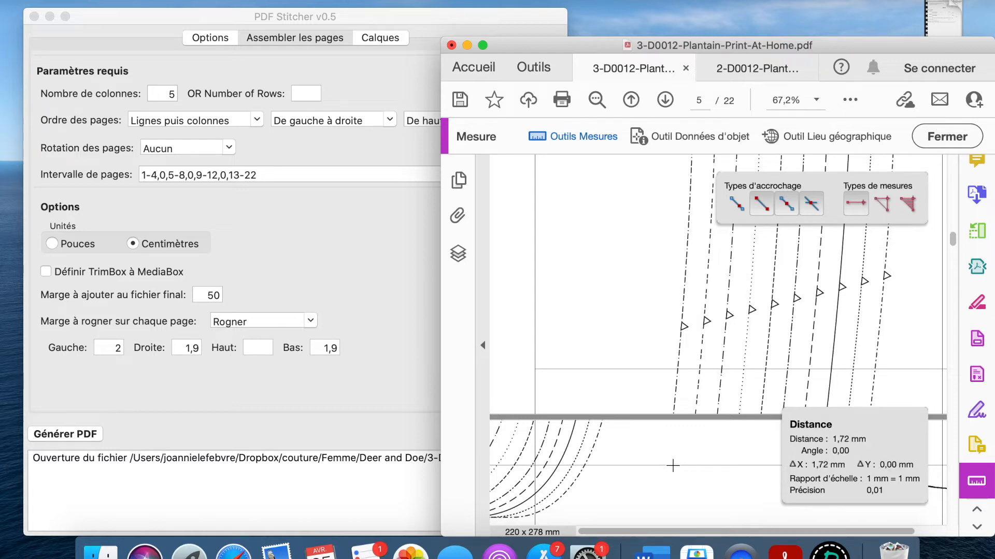
left_click(671, 465)
left_click(672, 481)
key("Delete")
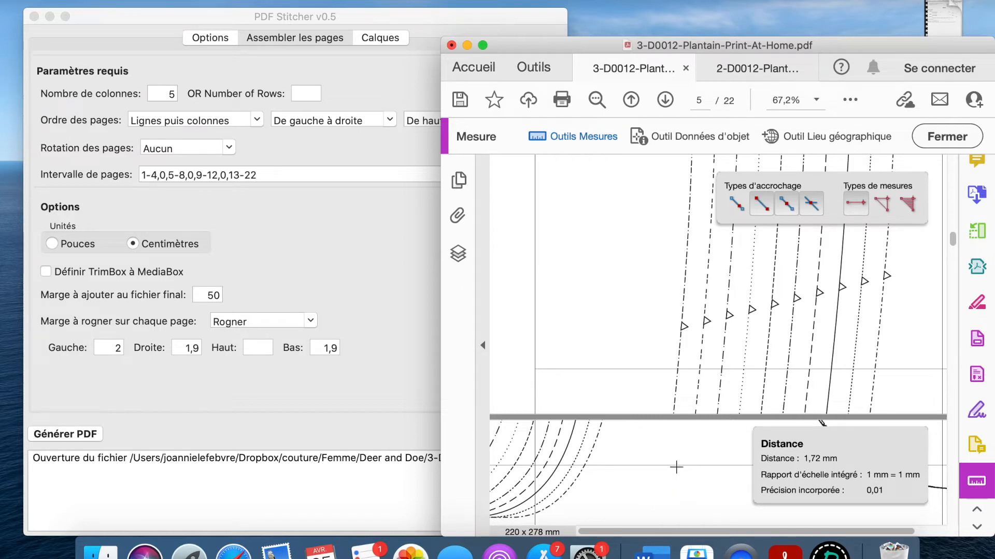
Measure the top margin of page 5 in Acrobat, from the inner border line to the page edge.
left_click(676, 467)
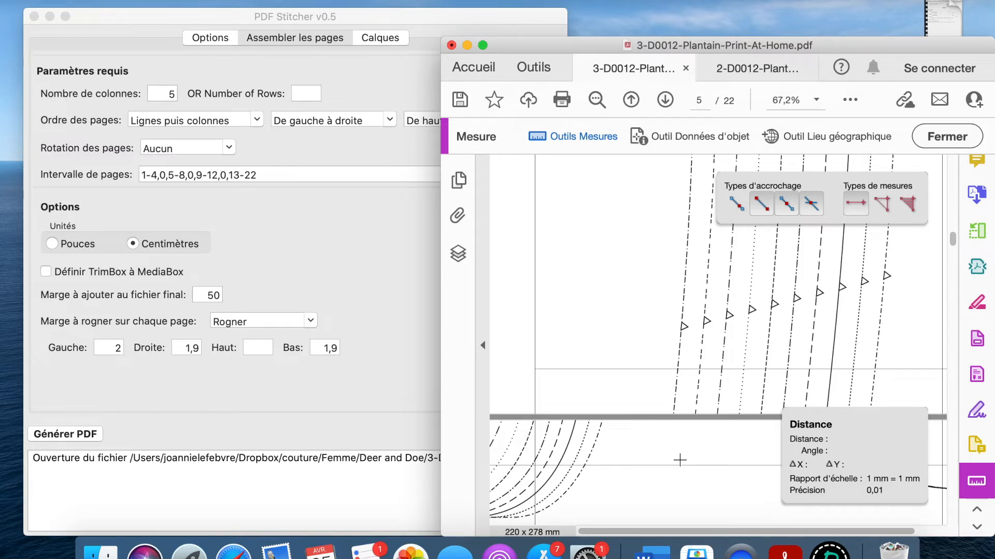
scroll(679, 460, "up", 1)
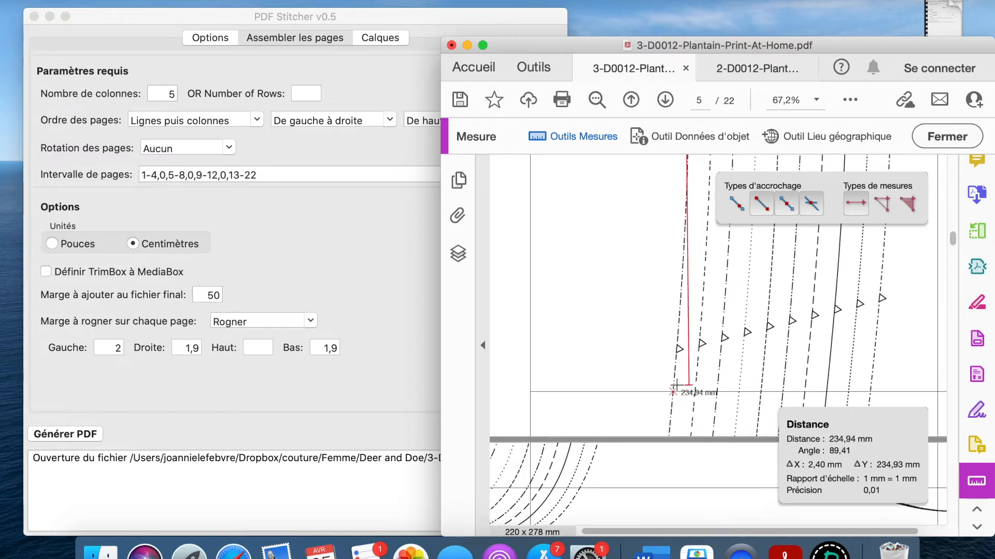
scroll(678, 385, "up", 5)
scroll(676, 386, "up", 10)
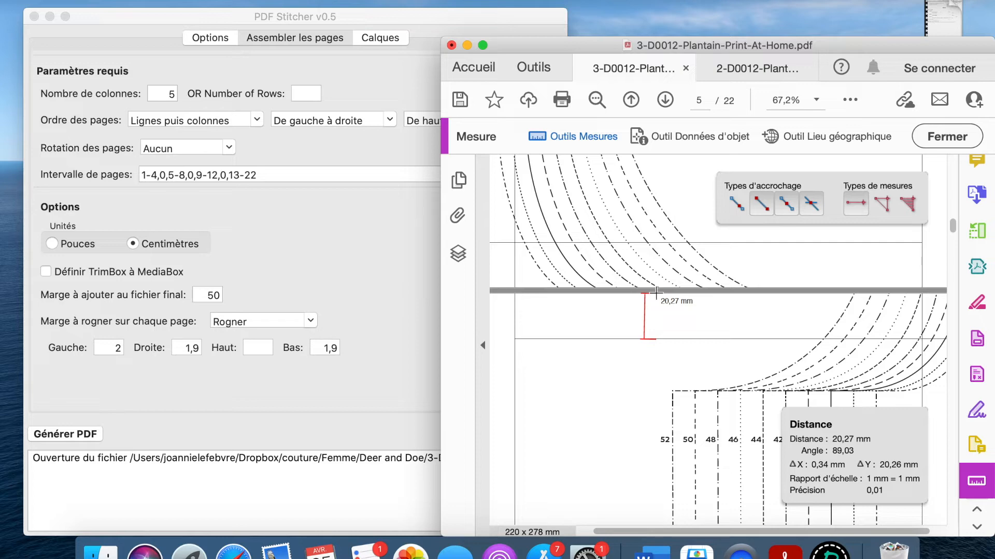
left_click(656, 293)
left_click(614, 195)
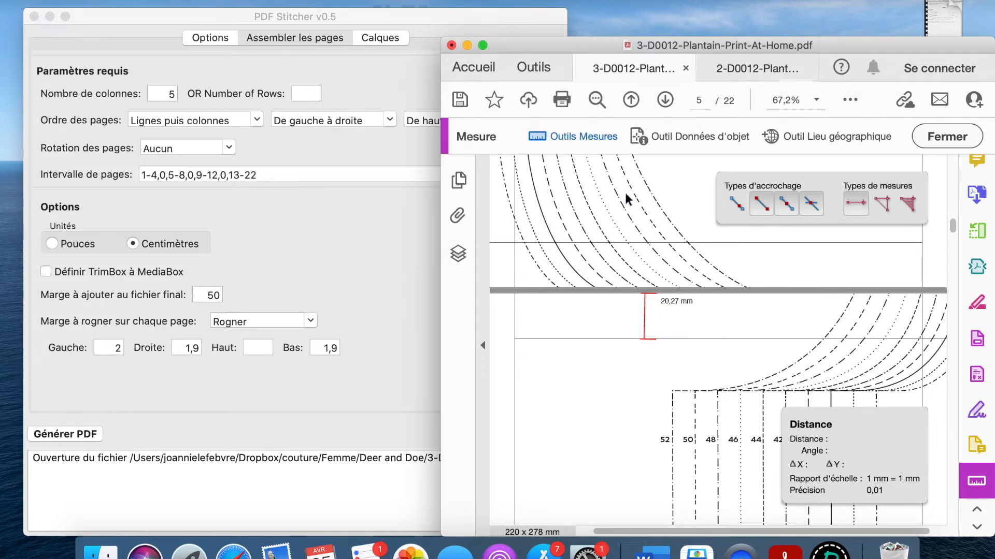
Set the top crop margin to 2 in PDF Stitcher and generate the assembled PDF.
left_click(403, 321)
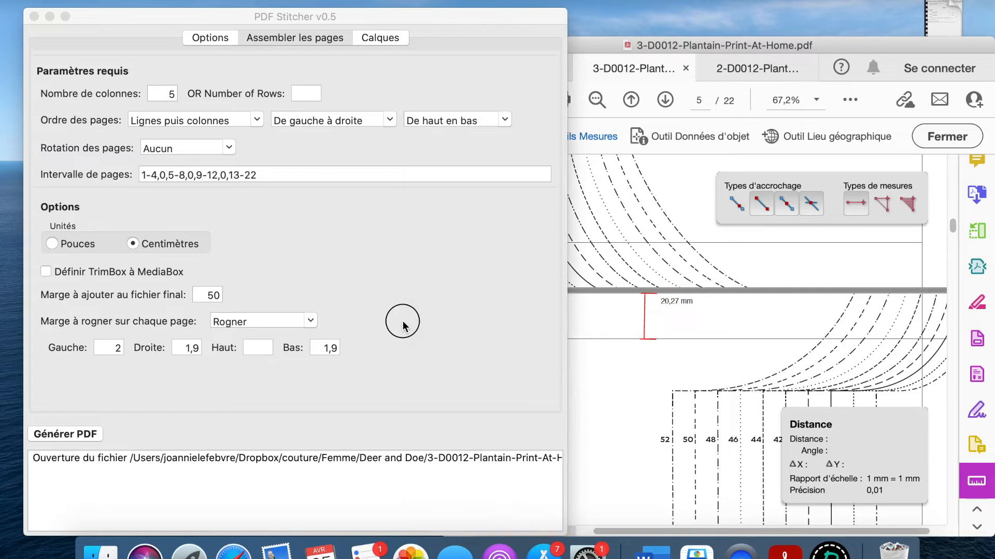
left_click(269, 347)
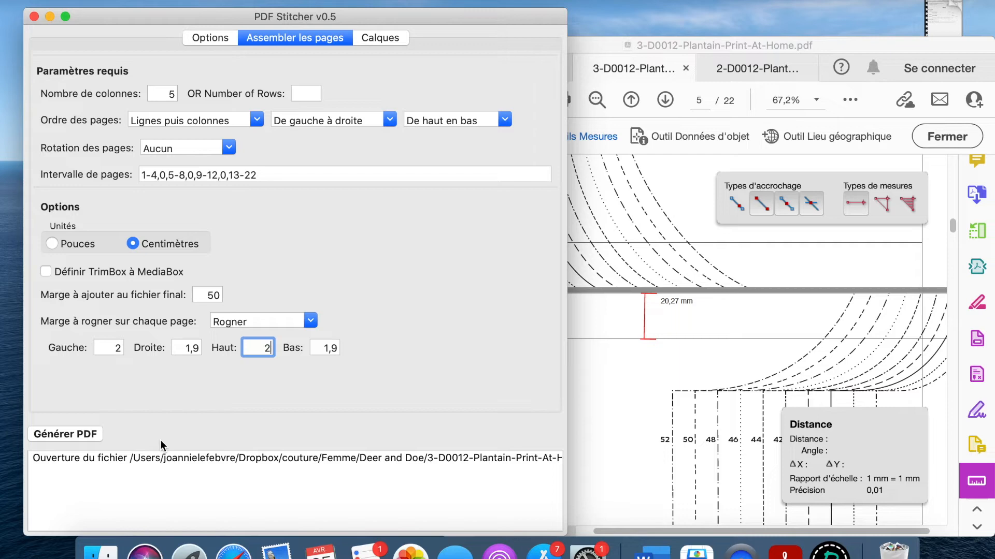
left_click(65, 434)
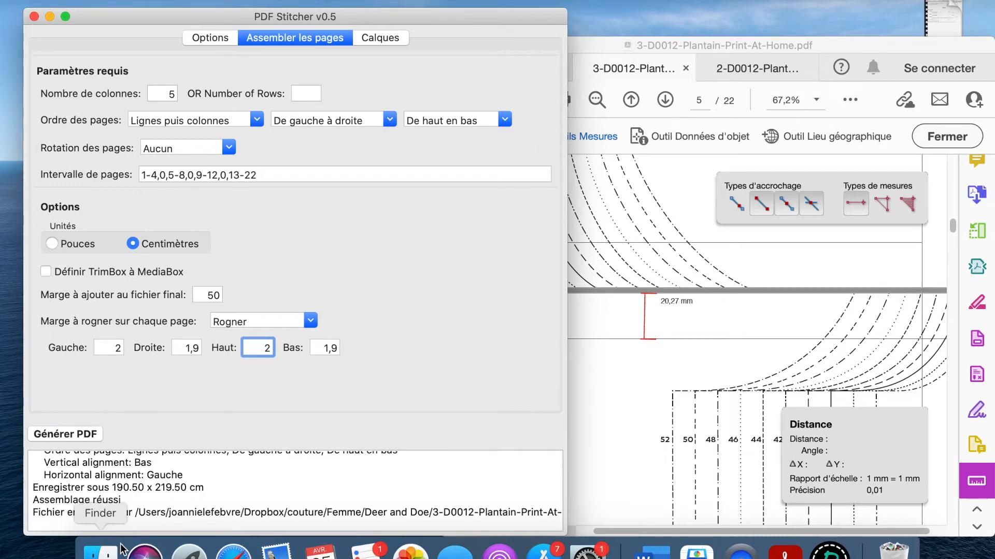
Open 3-D0012-Plantain-Print-At-Home assemble.pdf from the Deer and Doe folder and inspect how the pattern pages join.
left_click(101, 550)
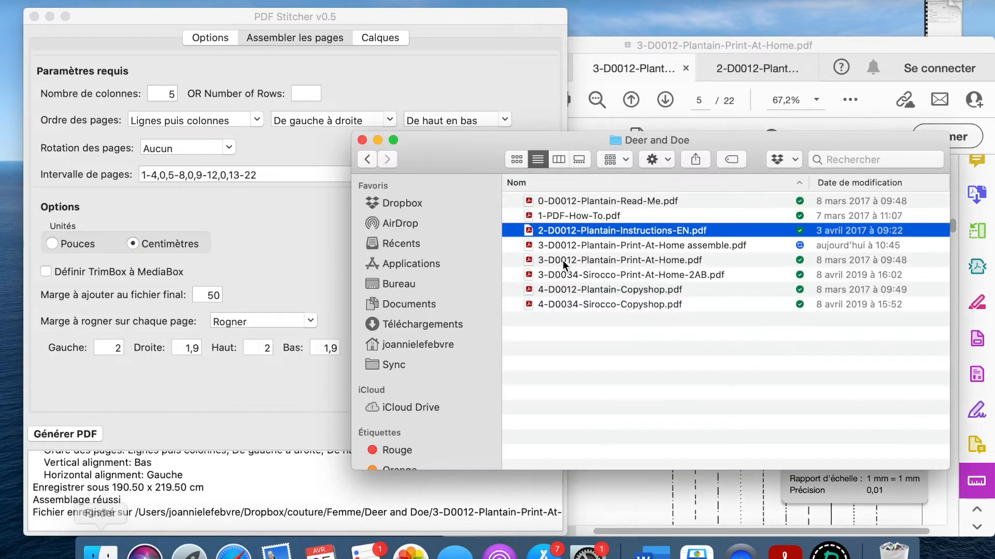
double_click(626, 243)
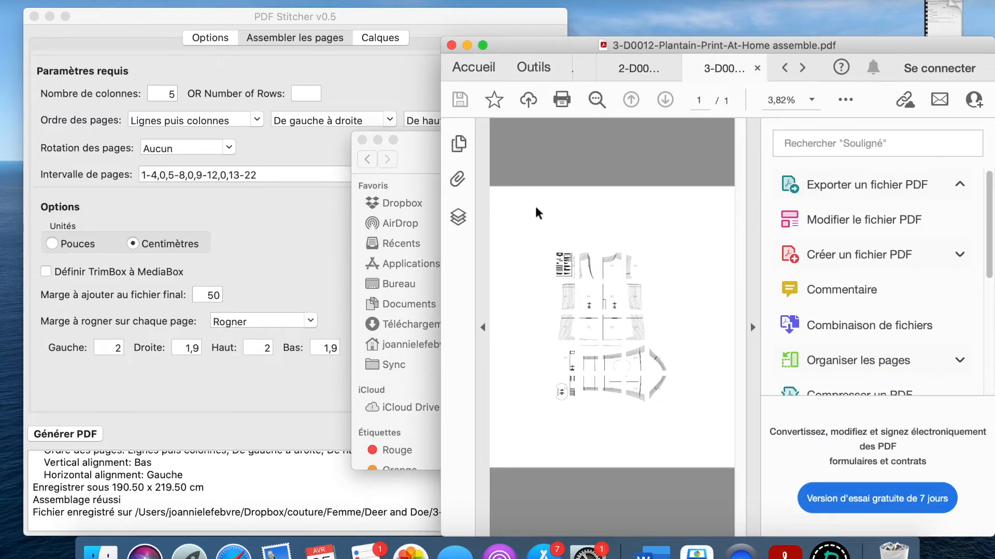
left_click_drag(440, 272, 257, 265)
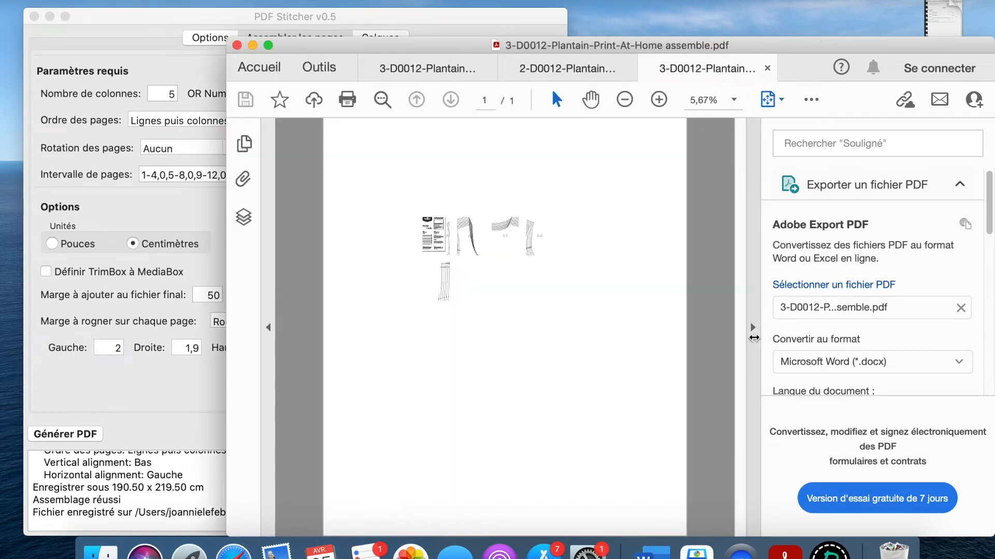
left_click(754, 327)
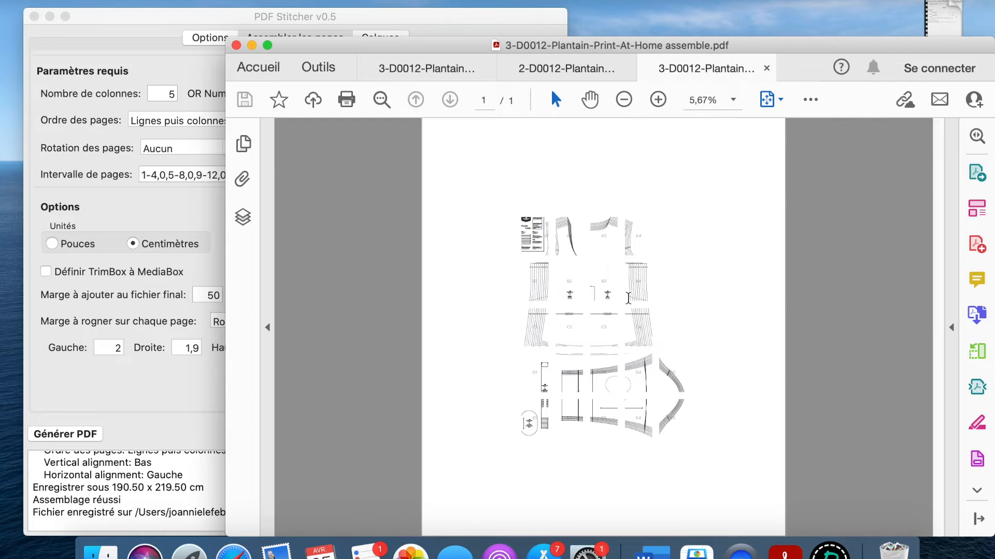
scroll(630, 303, "up", 3)
scroll(629, 303, "up", 2)
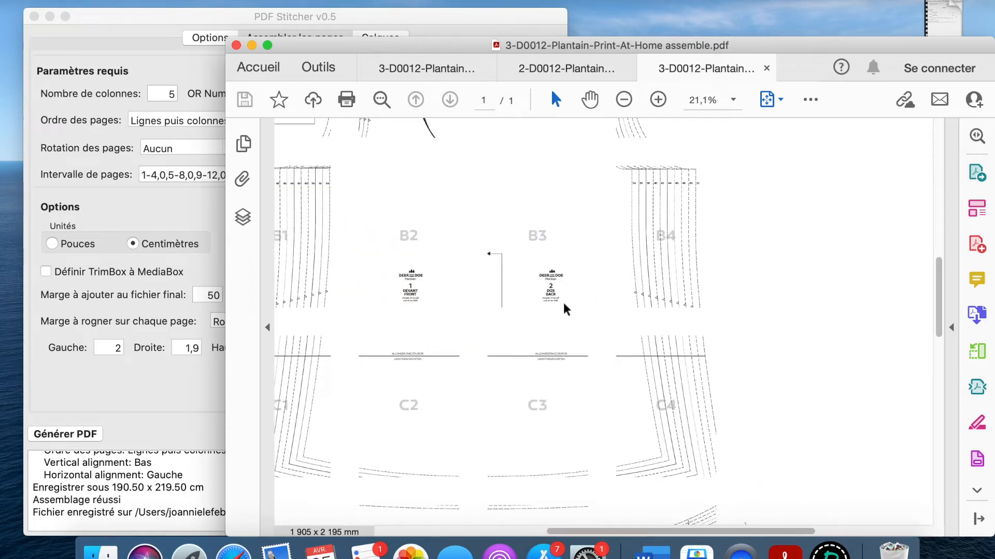
Set the per-page margin mode to Se chevaucher in PDF Stitcher.
left_click(132, 396)
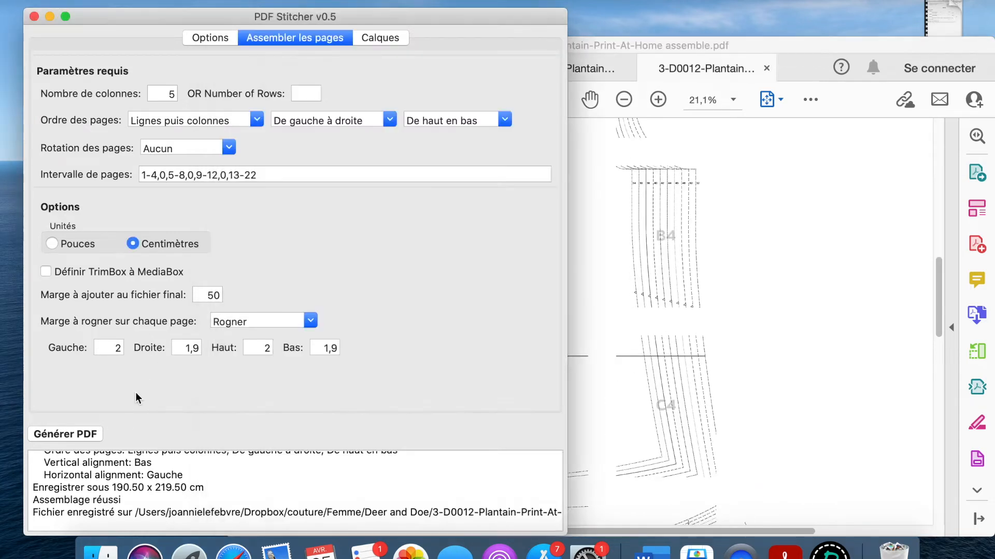
left_click(312, 321)
left_click(289, 343)
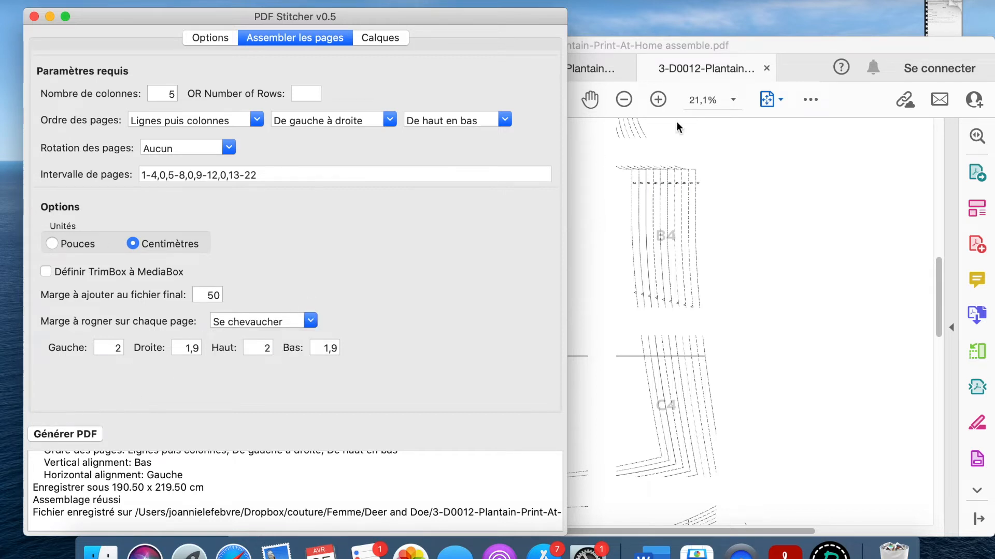
Close the previous assembled PDF in Acrobat and generate the PDF again in PDF Stitcher.
left_click(766, 69)
left_click(766, 69)
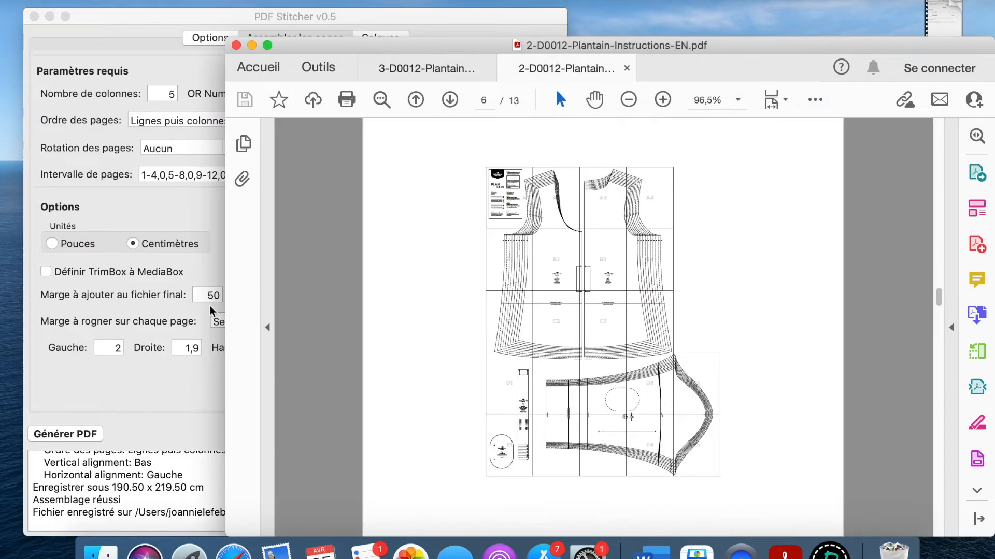
left_click(123, 440)
left_click(72, 434)
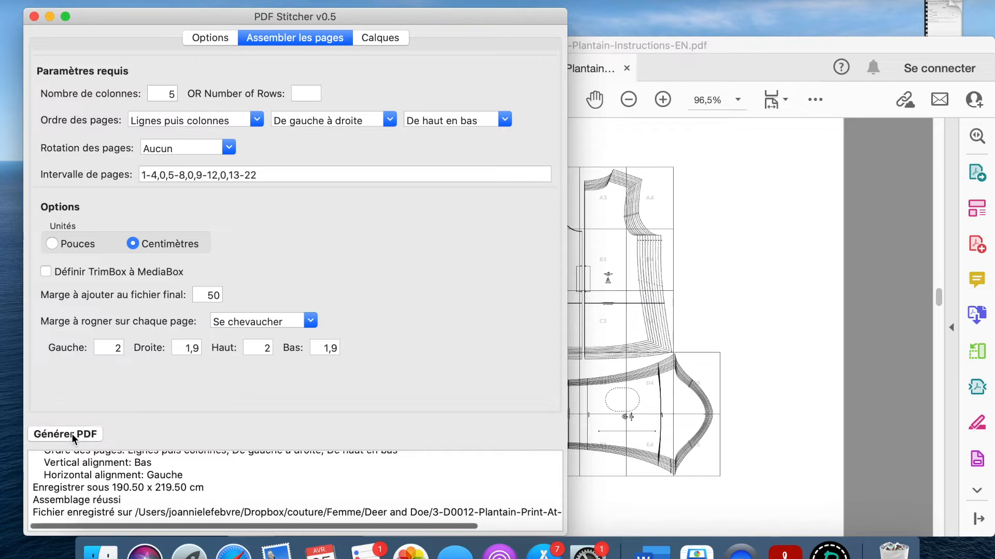
Reopen 3-D0012-Plantain-Print-At-Home assemble.pdf from the Deer and Doe folder and check the alignment of the bodice and sleeve pieces.
left_click(101, 550)
left_click(704, 247)
double_click(704, 245)
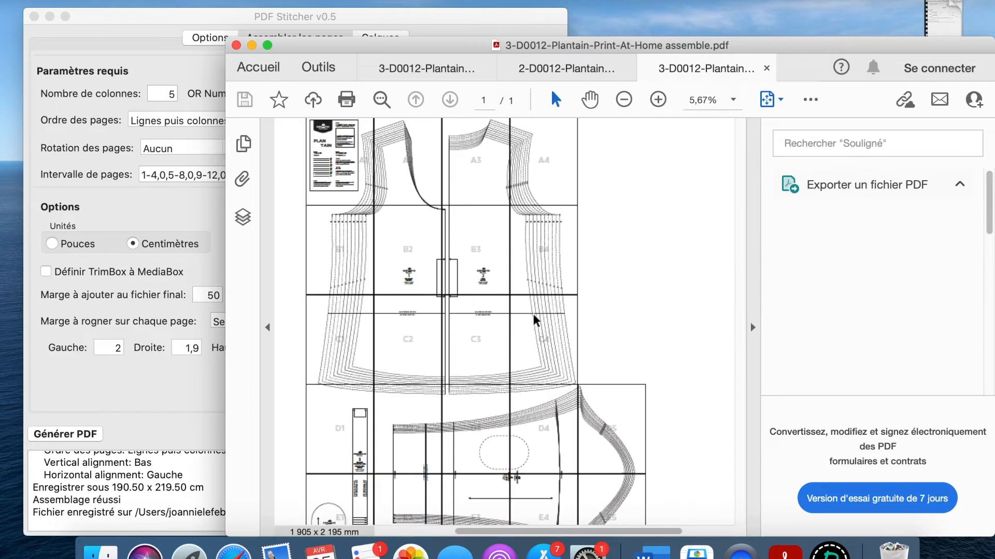
scroll(532, 314, "down", 3)
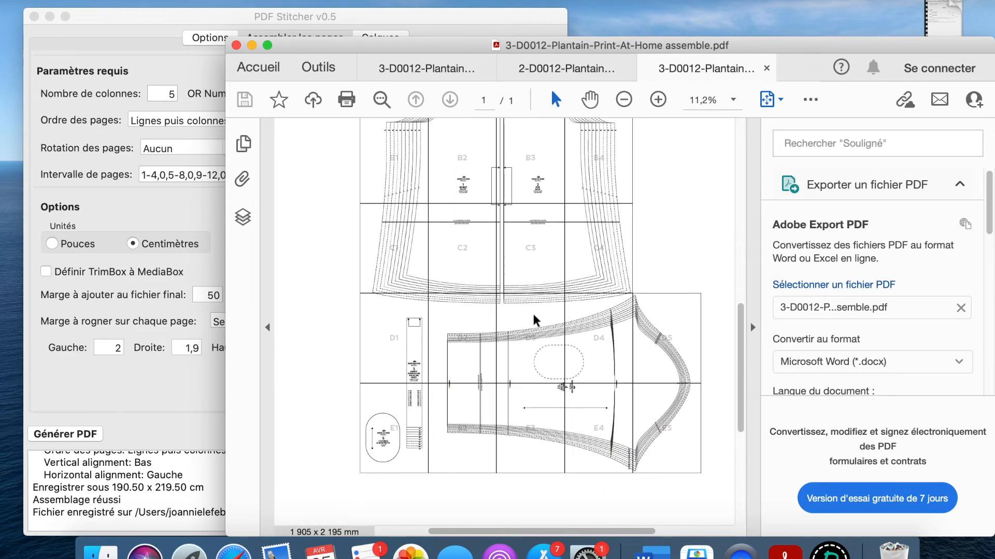
scroll(534, 319, "up", 5)
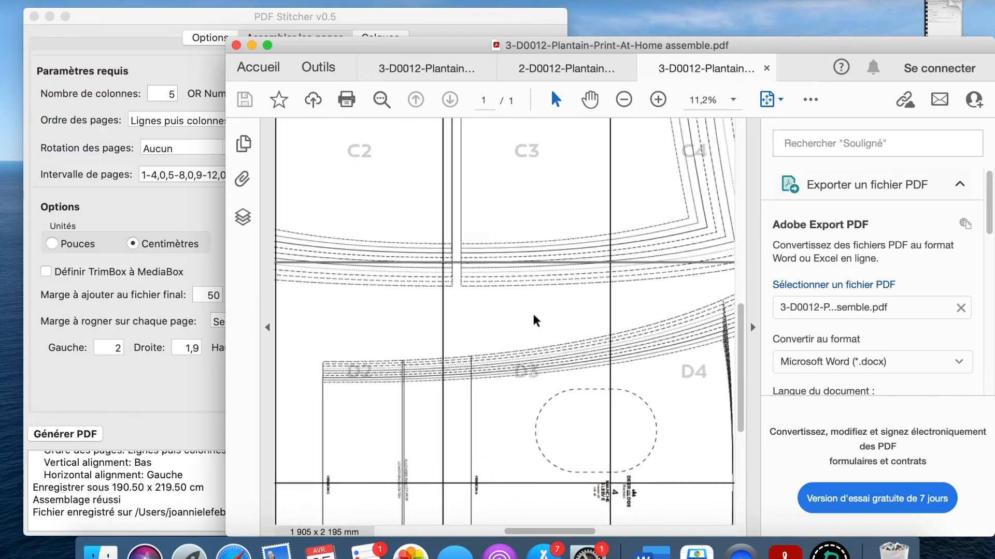
scroll(479, 264, "down", 6)
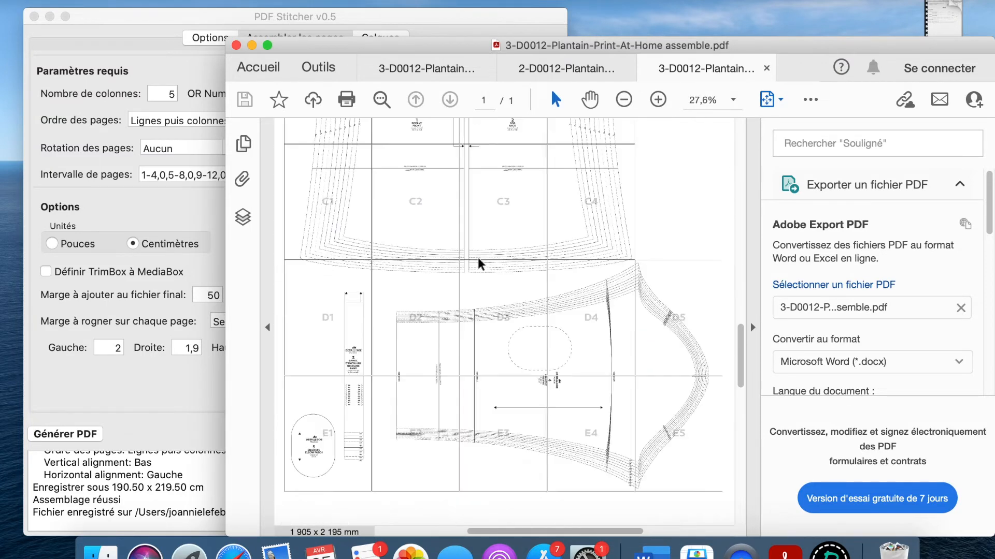
scroll(479, 264, "up", 2)
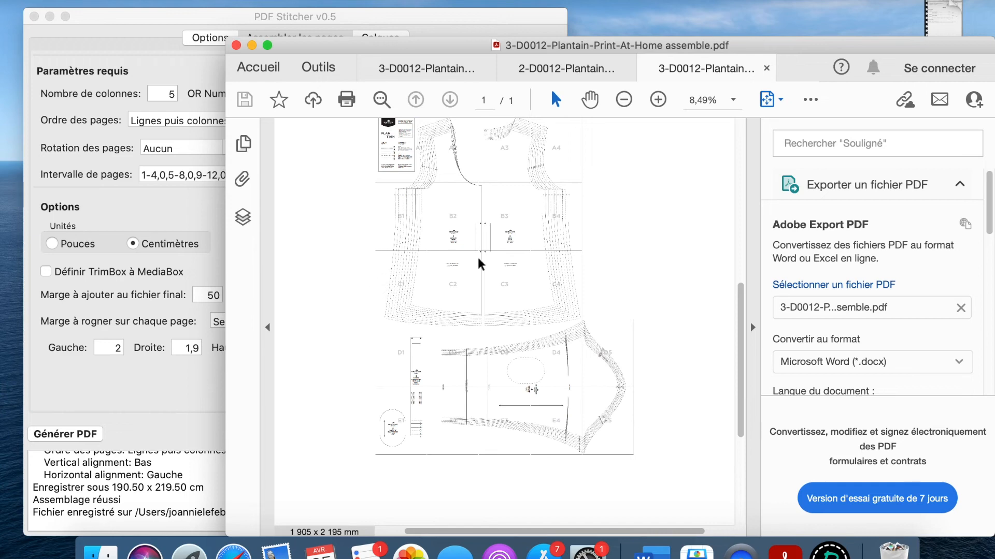
Switch to PDF Stitcher and choose Greenstyle_Green_Tee_A4_Paper.pdf from the Greenstyle Creations folder as the source PDF.
left_click(218, 384)
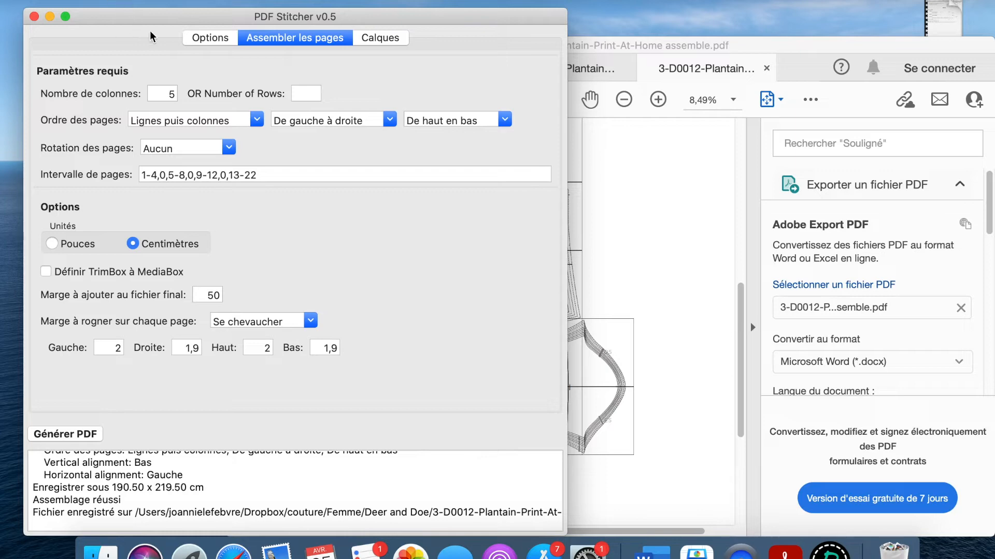
left_click(191, 38)
left_click(105, 72)
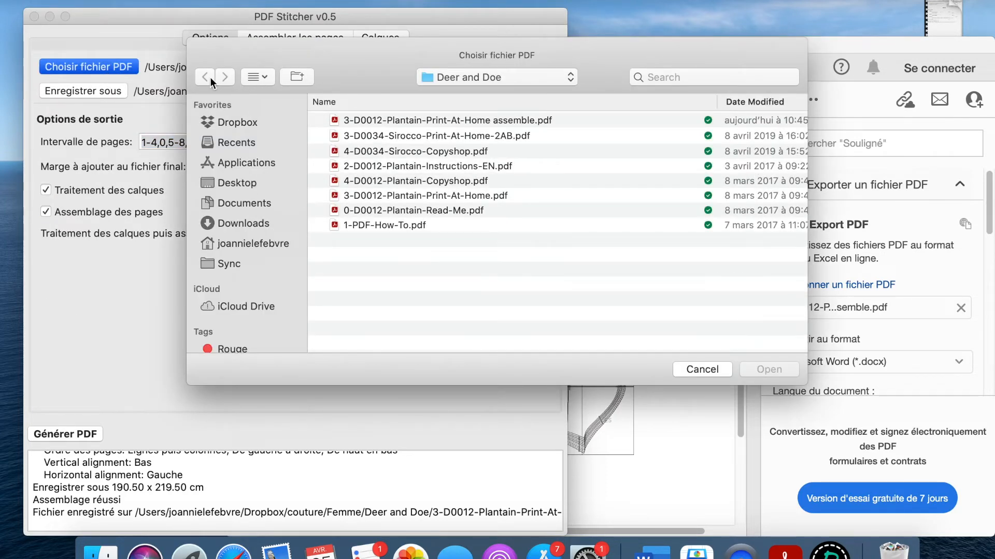
left_click(484, 83)
left_click(474, 95)
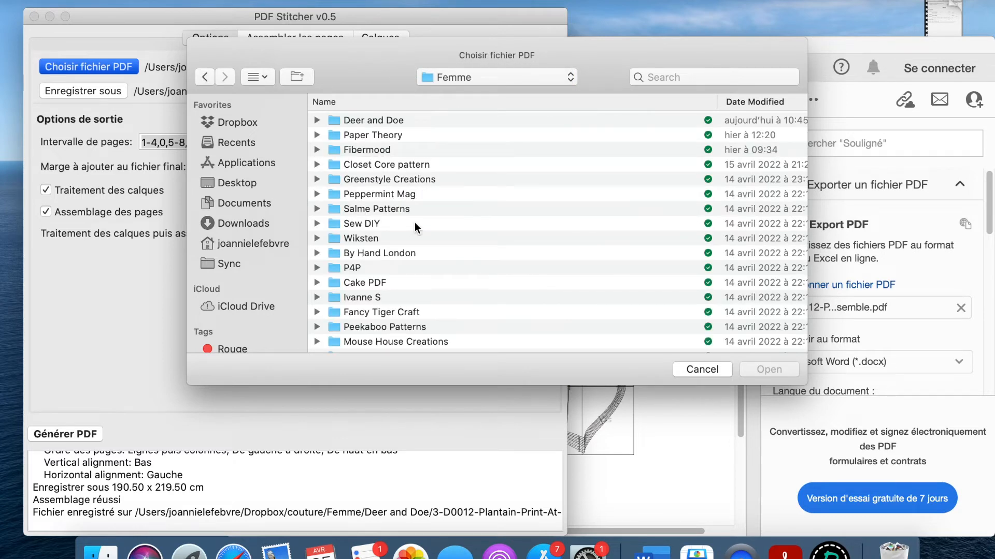
double_click(400, 180)
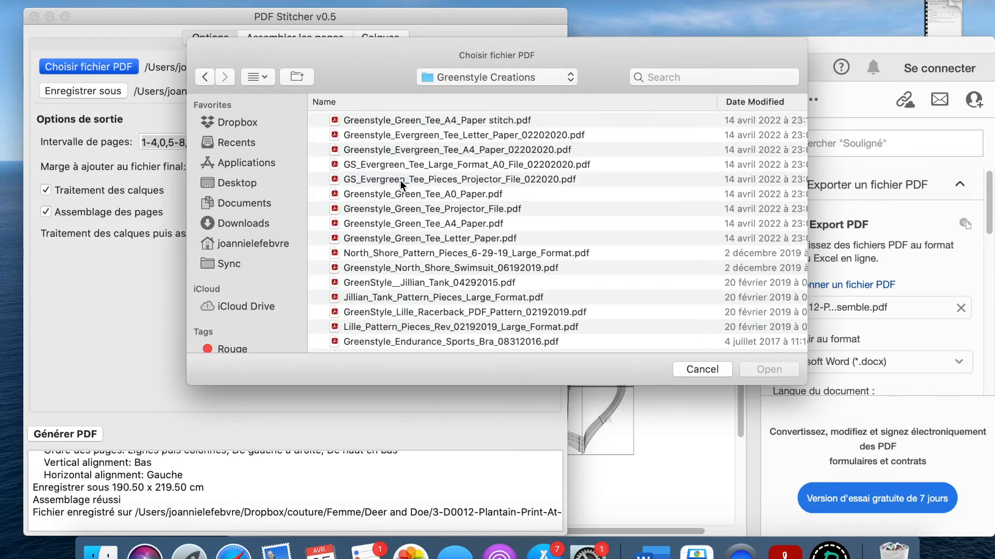
left_click(428, 222)
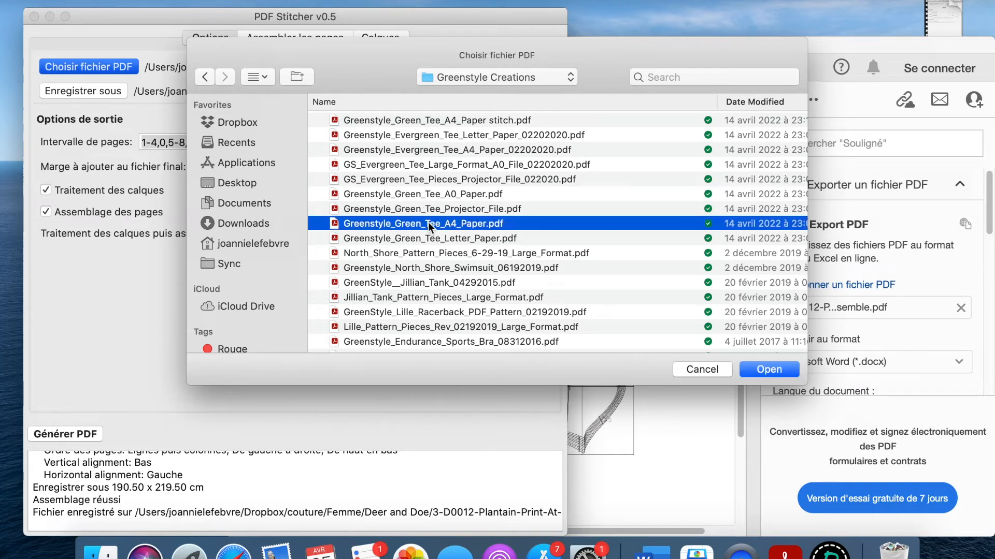
double_click(428, 222)
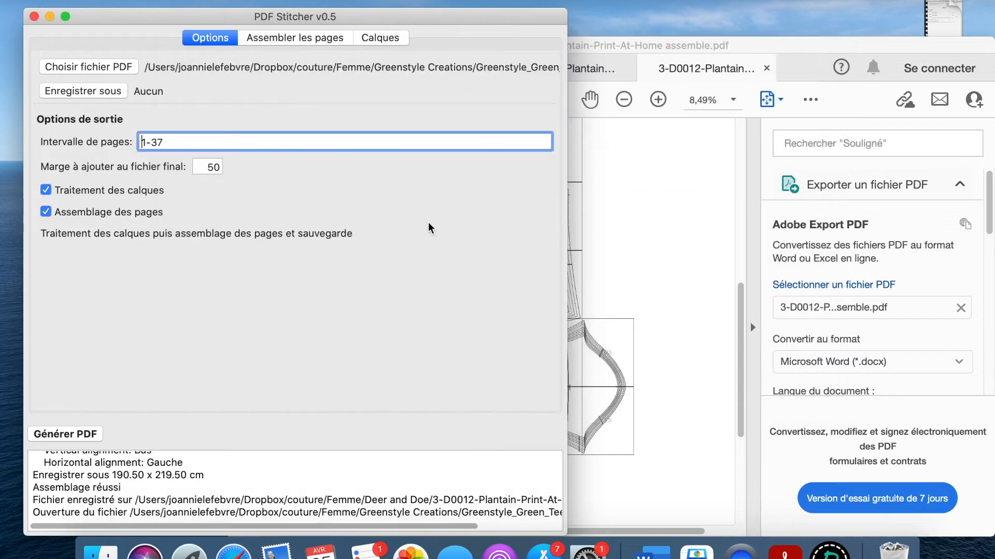
In Finder, widen the name column of the Greenstyle Creations folder and open Greenstyle_Green_Tee_A4_Paper.pdf in Acrobat.
left_click(101, 550)
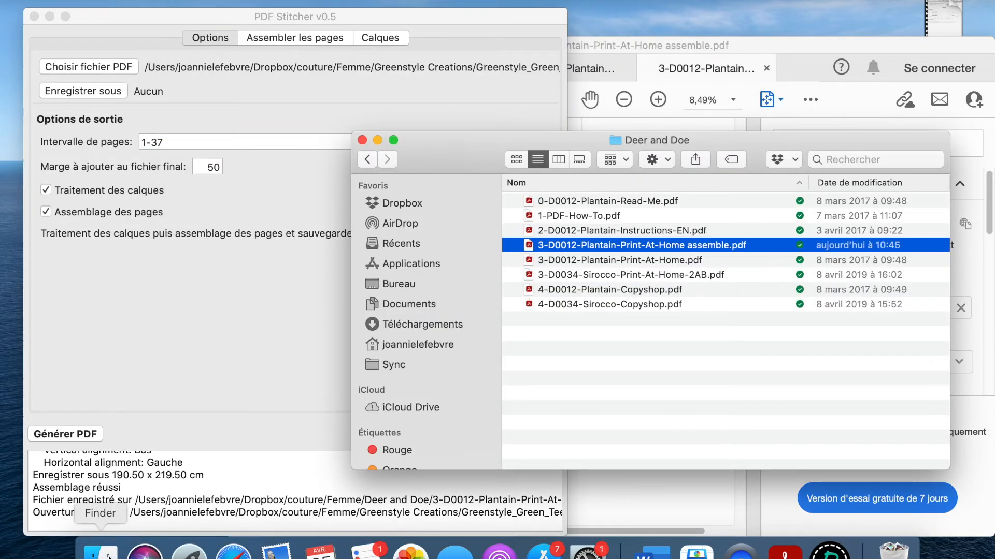
left_click(360, 165)
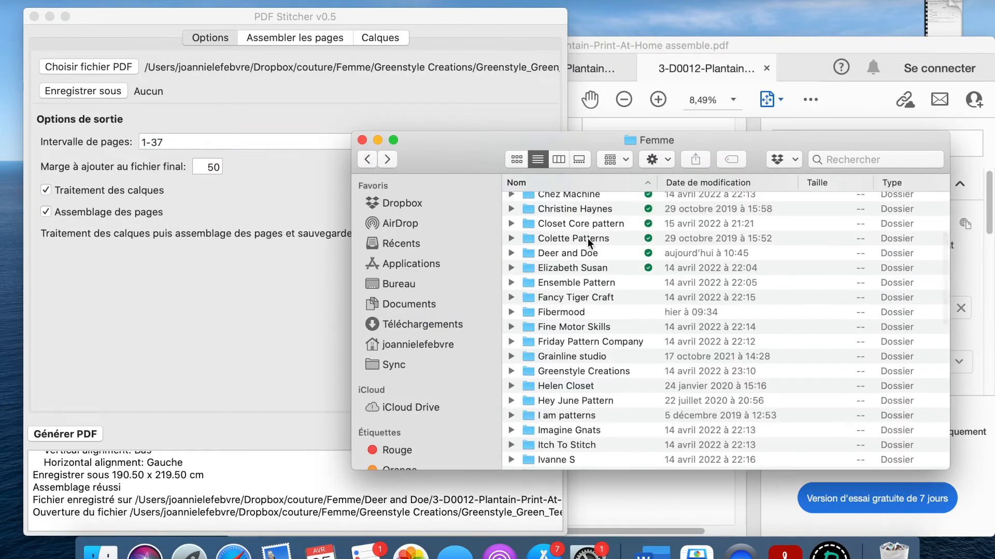
double_click(588, 372)
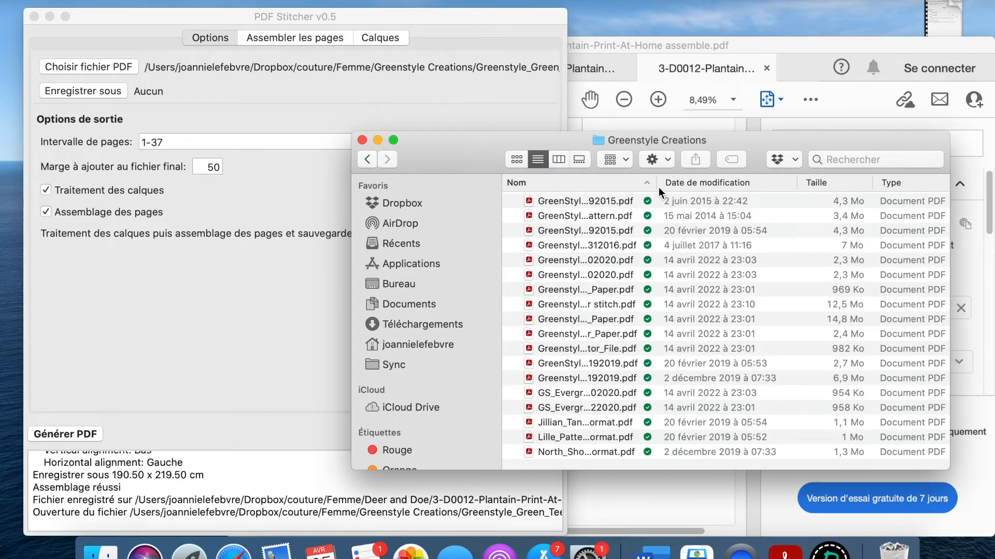
left_click_drag(657, 189, 788, 194)
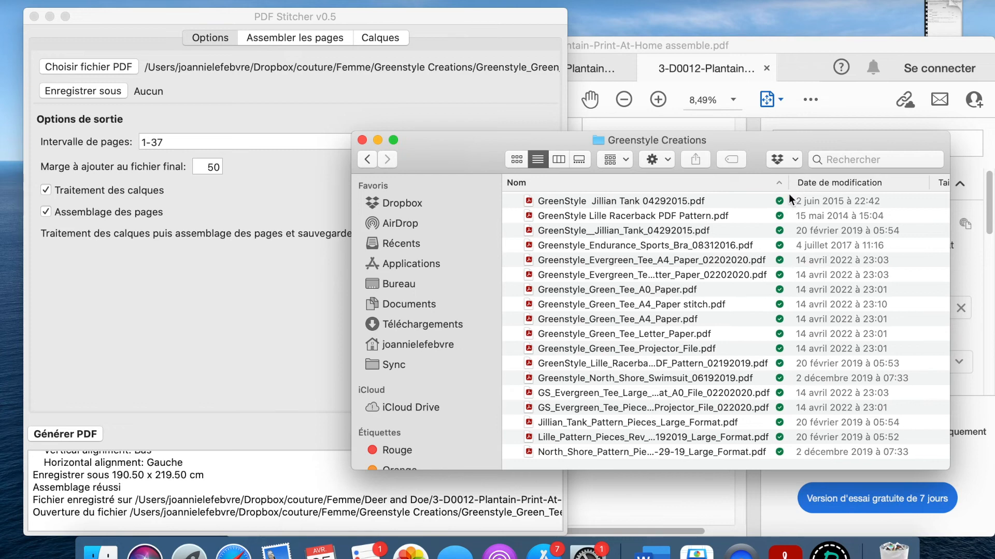
left_click(669, 319)
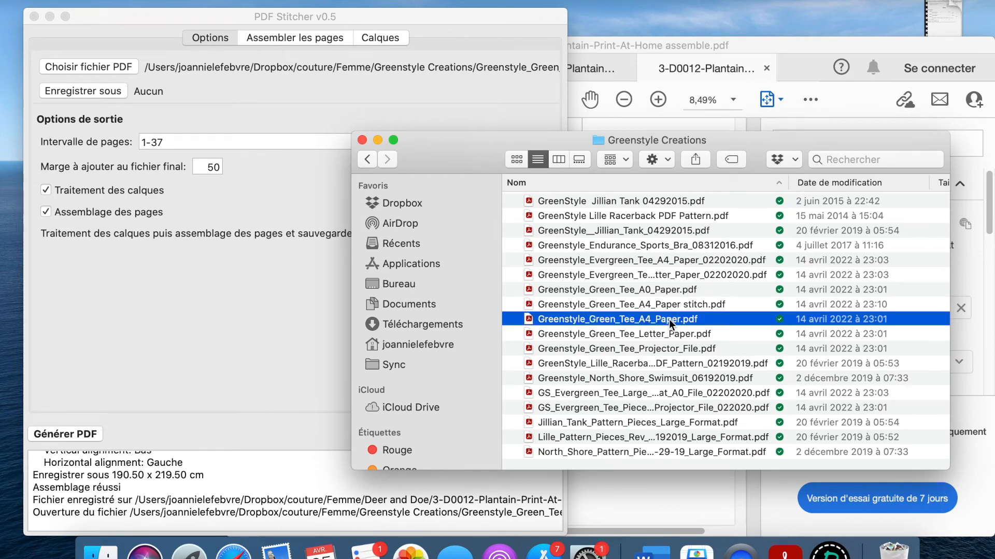
double_click(668, 320)
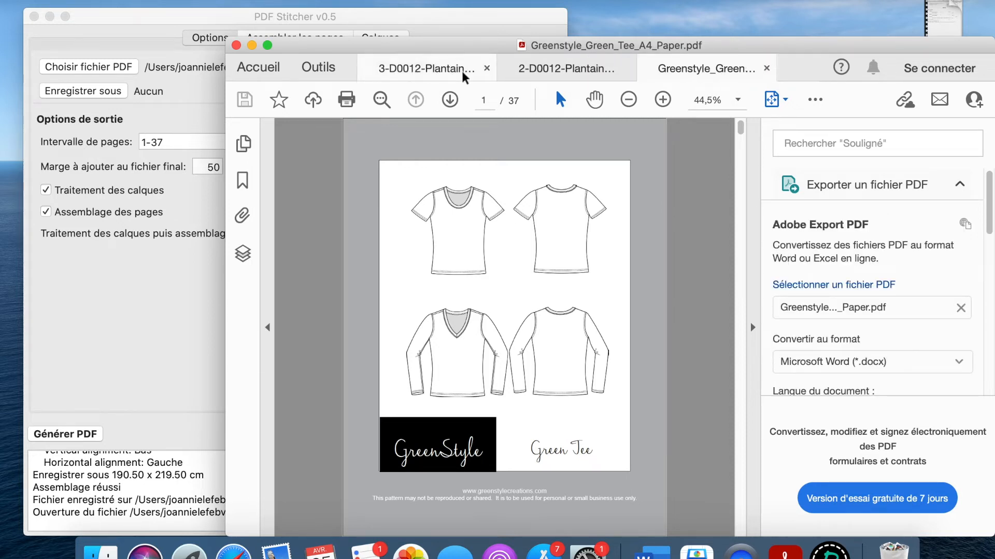
Close both Plantain documents in Acrobat without saving changes, leaving only the Green Tee PDF open.
left_click(487, 69)
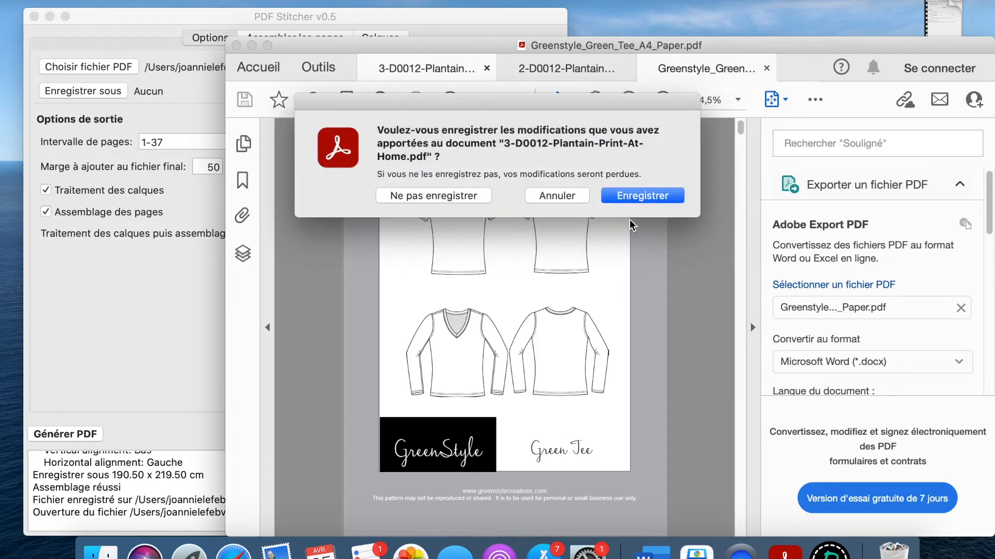
left_click(471, 200)
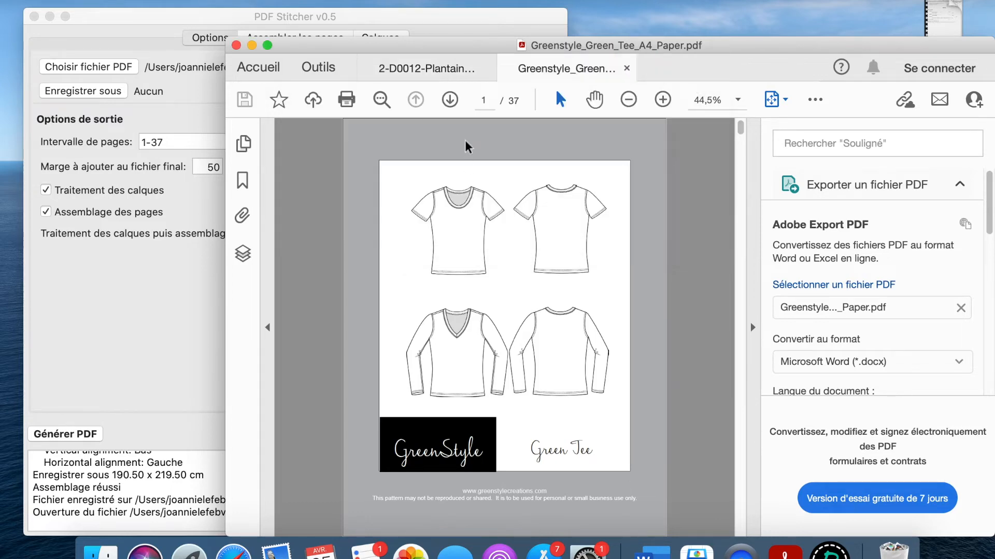
left_click(487, 69)
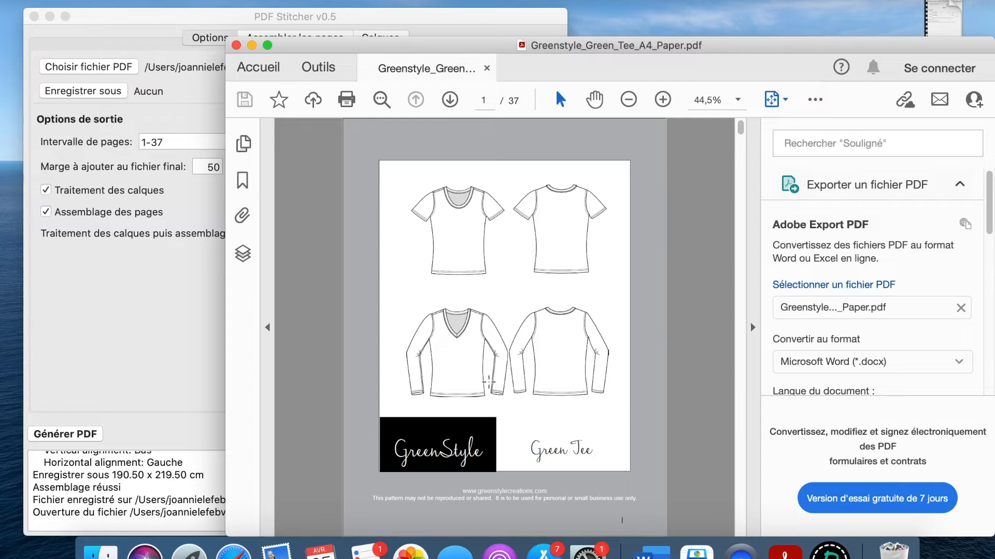
Examine the Green Tee PDF's layers, table of contents and the page layout diagram in the Assembling the Pattern section.
scroll(488, 383, "down", 3)
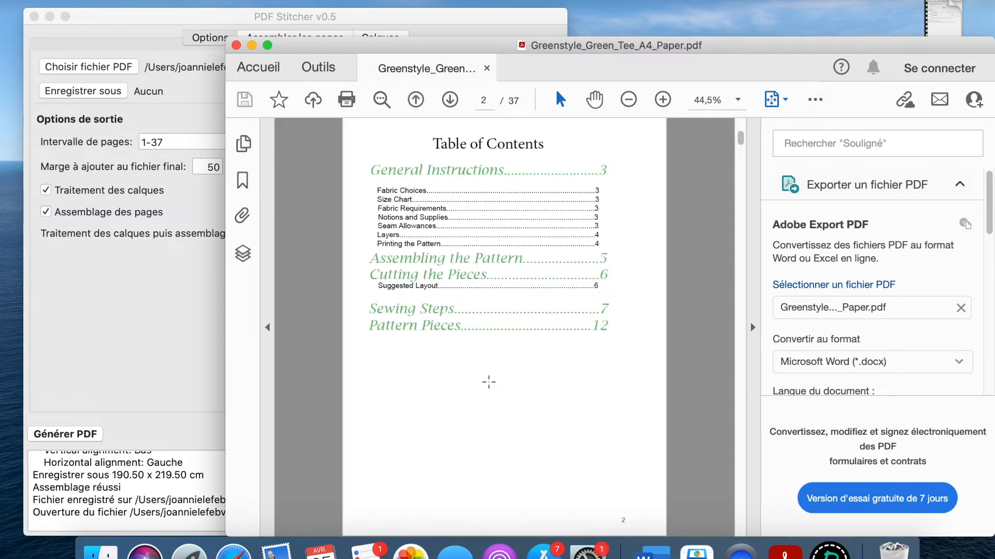
scroll(489, 382, "up", 3)
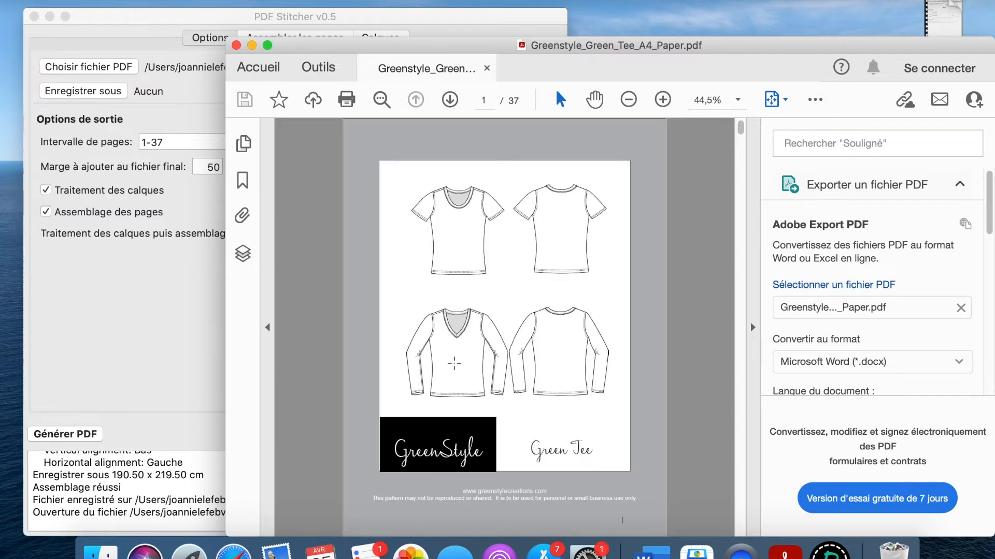
left_click(243, 255)
left_click(242, 255)
scroll(538, 356, "down", 3)
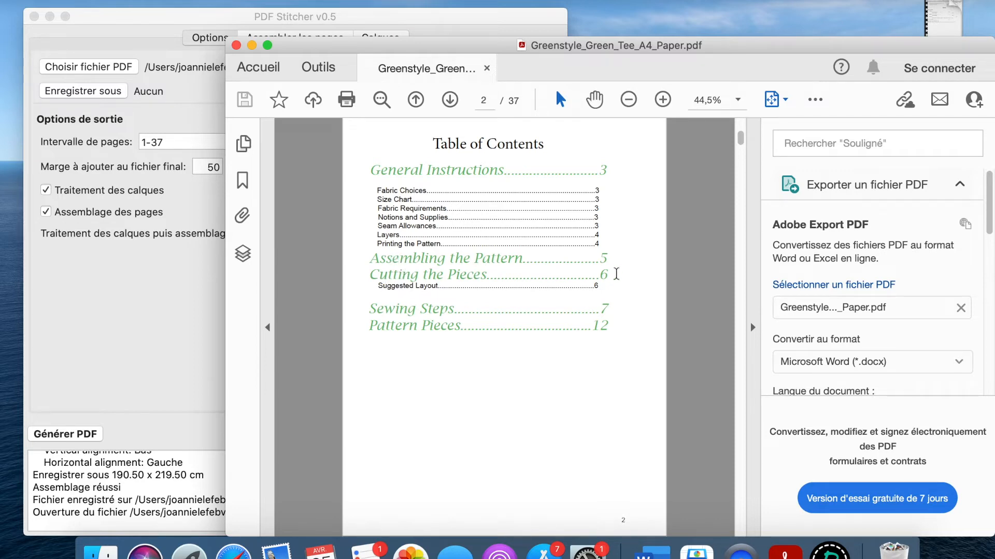
scroll(564, 302, "down", 8)
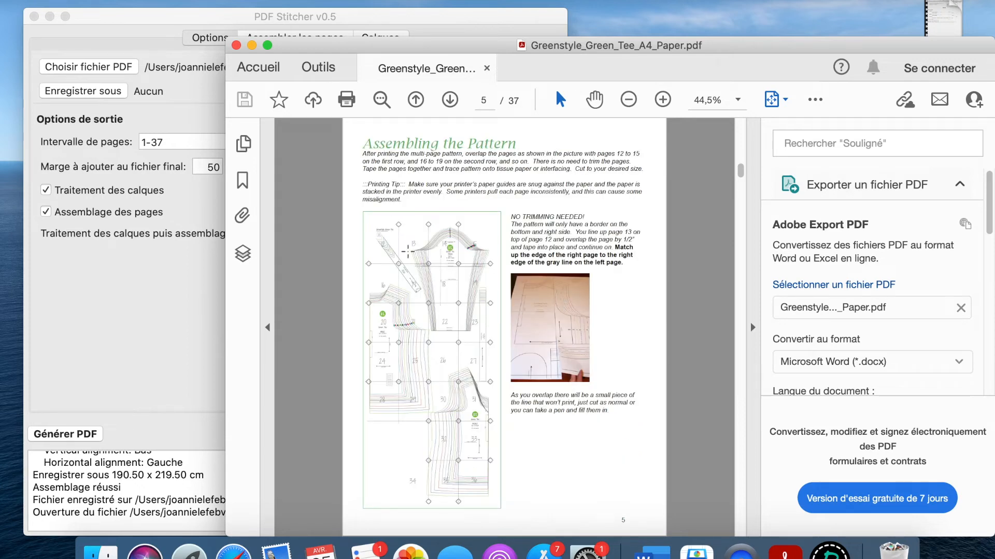
scroll(407, 252, "up", 5)
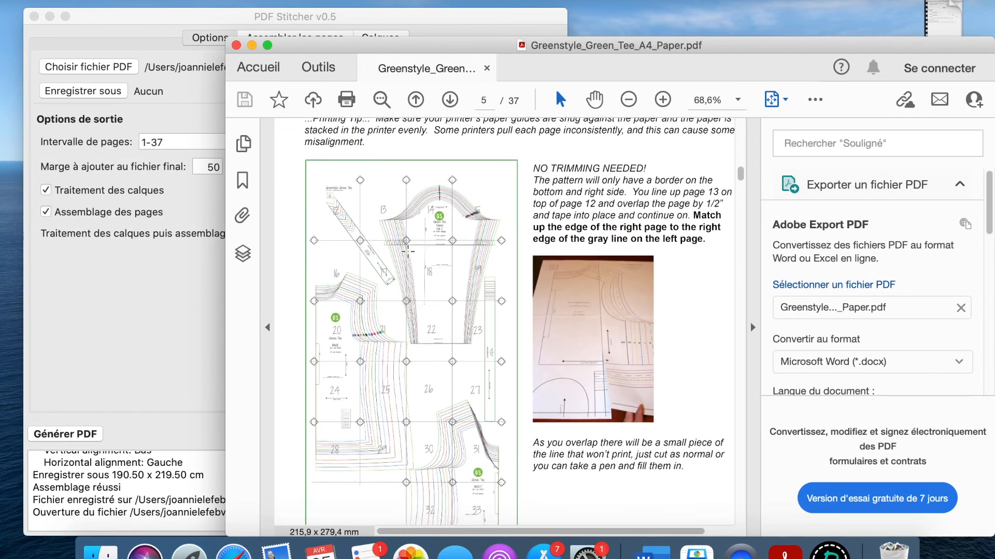
scroll(407, 252, "down", 2)
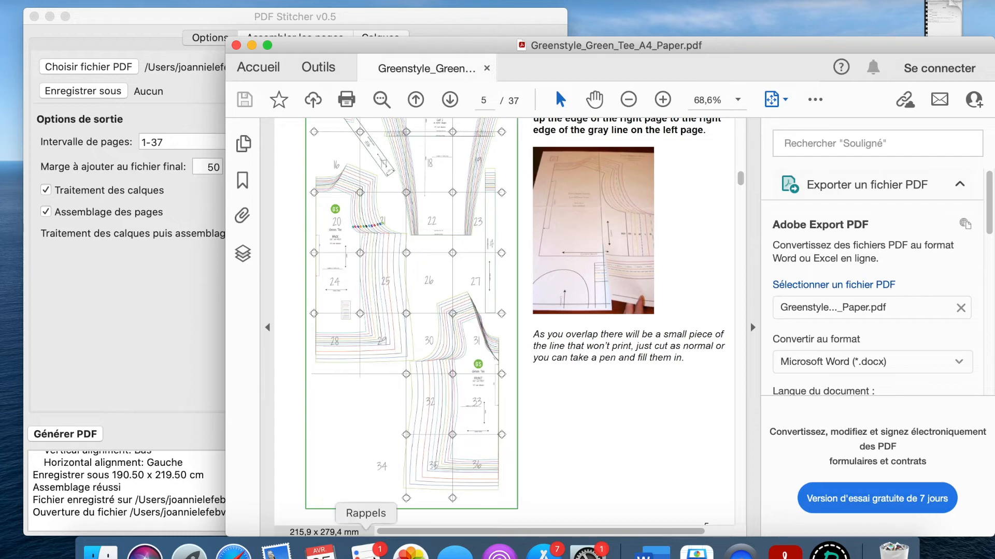
scroll(328, 425, "up", 1)
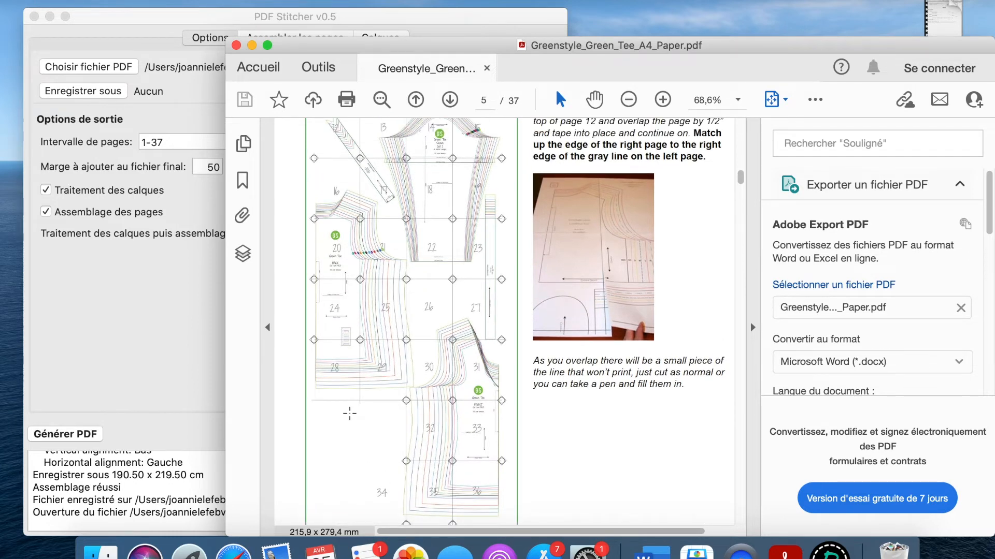
left_click(754, 328)
scroll(434, 184, "up", 2)
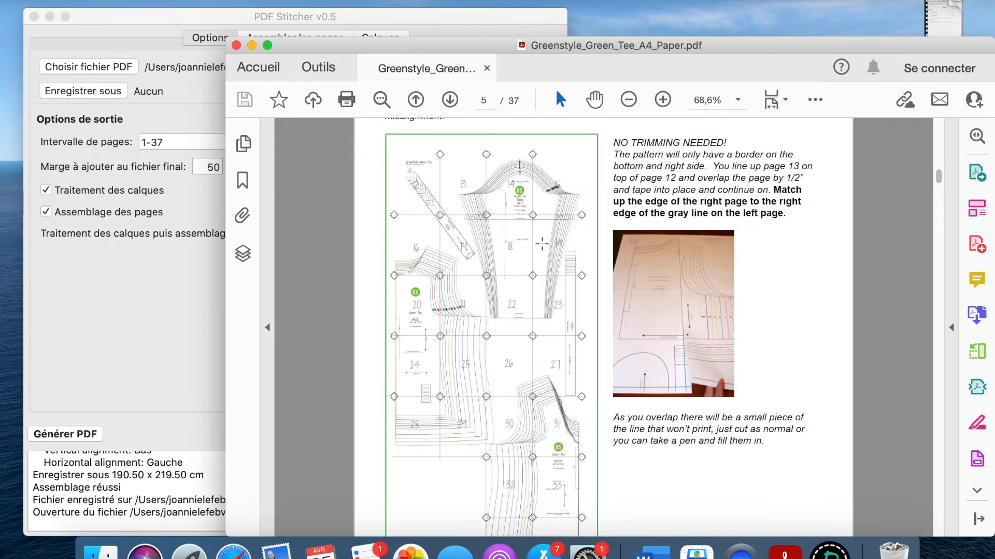
scroll(593, 500, "down", 3)
In PDF Stitcher, set the output file to Greenstyle_Green_Tee_A4_Paper assemble in the Greenstyle Creations folder.
left_click(126, 322)
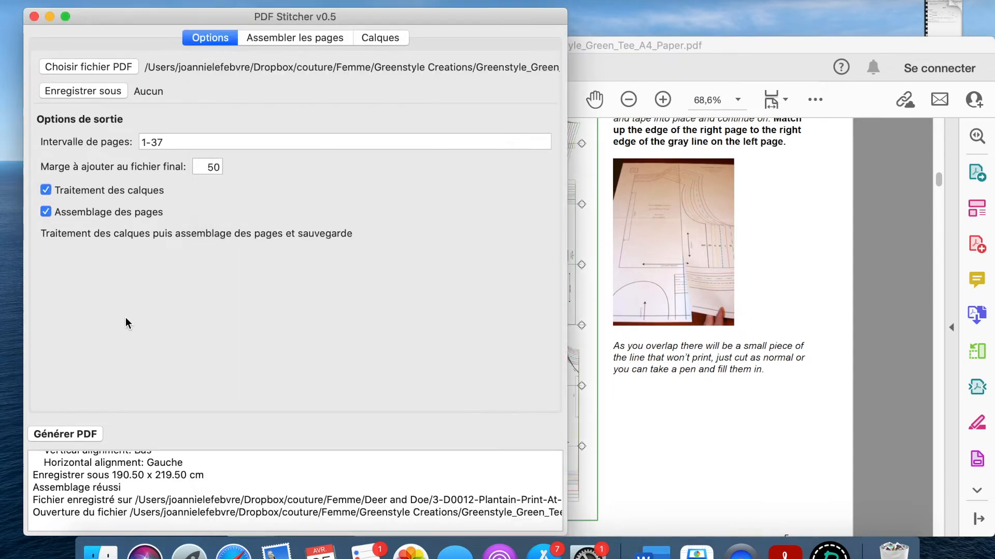
left_click(148, 139)
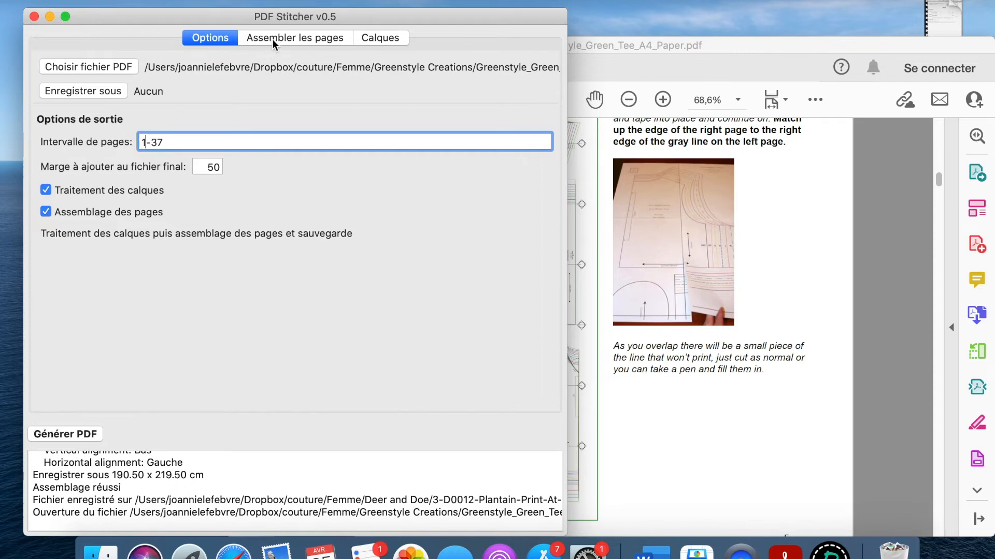
left_click(83, 91)
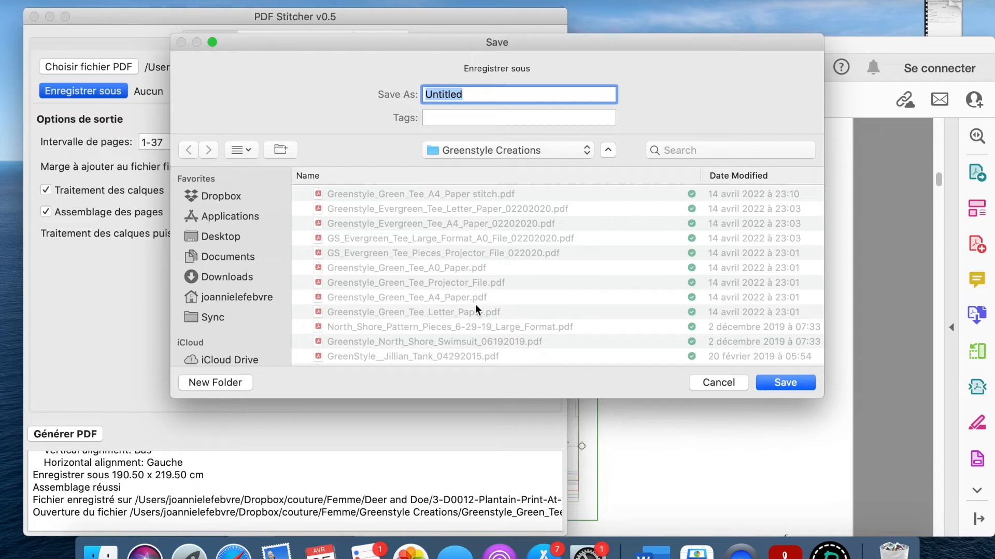
left_click(463, 297)
left_click(576, 100)
type("asemb")
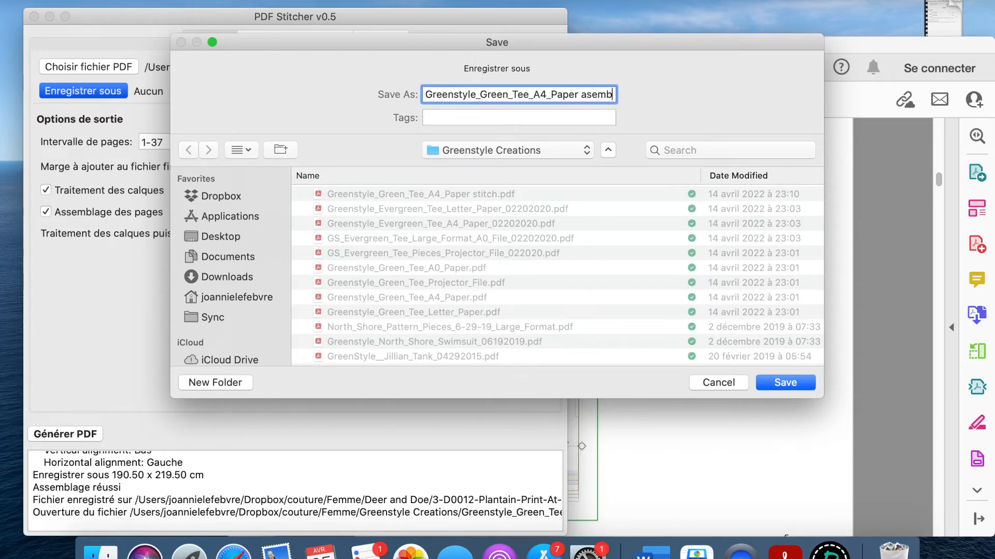
type("le")
key("Left")
key("Left")
key("Left")
key("Left")
key("Left")
type("s")
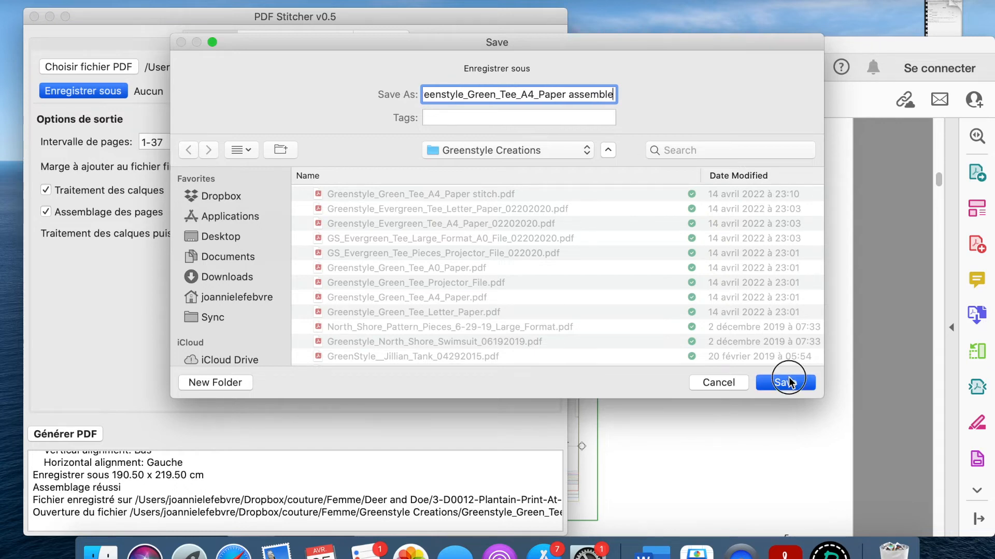
left_click(788, 382)
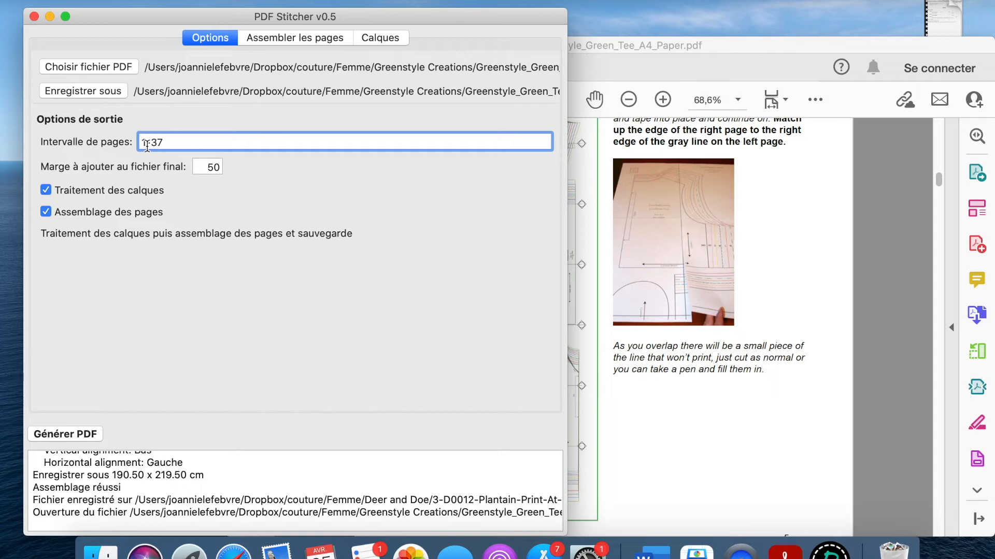
Set the page range to 12-36 for the Green Tee pattern pages.
type("2")
left_click(183, 138)
key("BackSpace")
type("6")
Show the page assembly settings, place the Acrobat window beside them and examine the Green Tee page layout diagram.
left_click(285, 34)
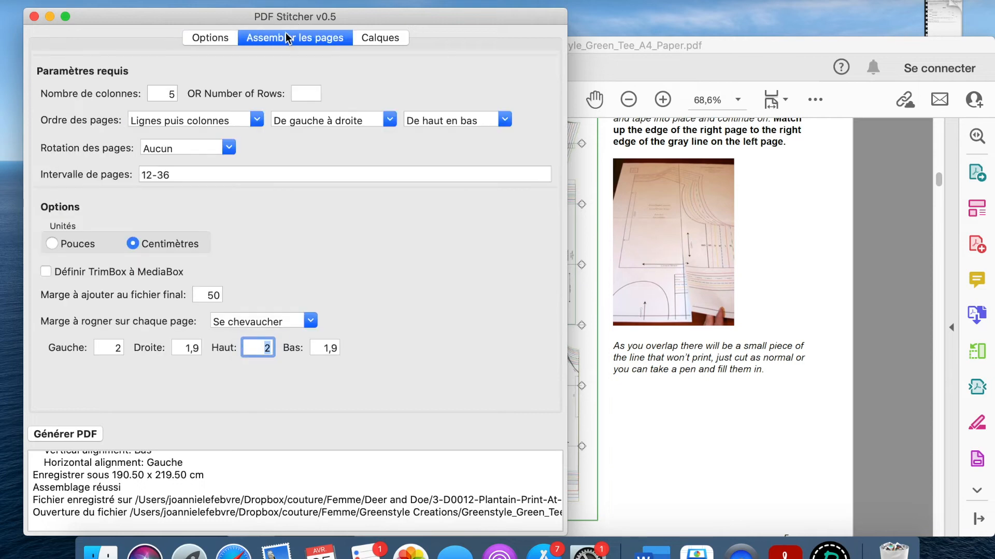
left_click(738, 250)
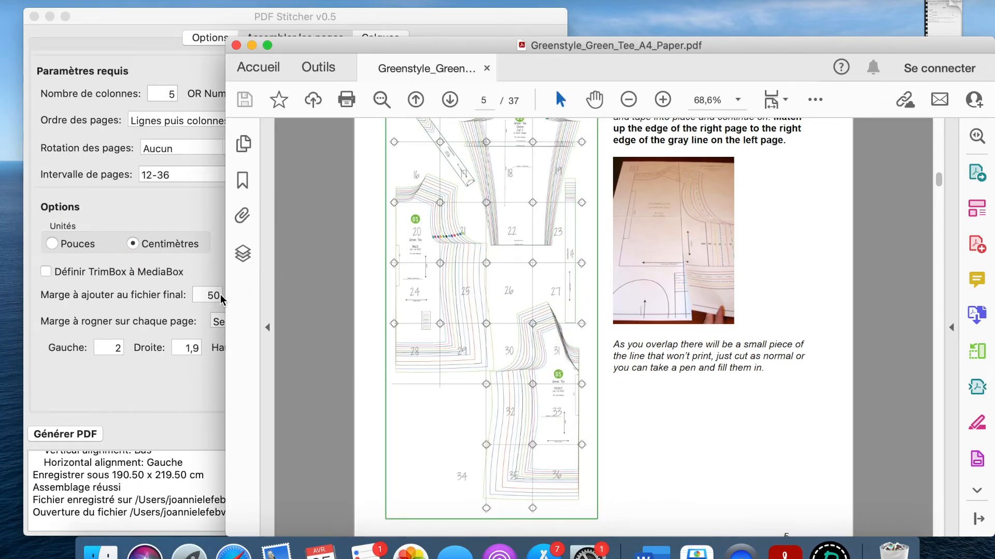
left_click_drag(550, 302, 576, 299)
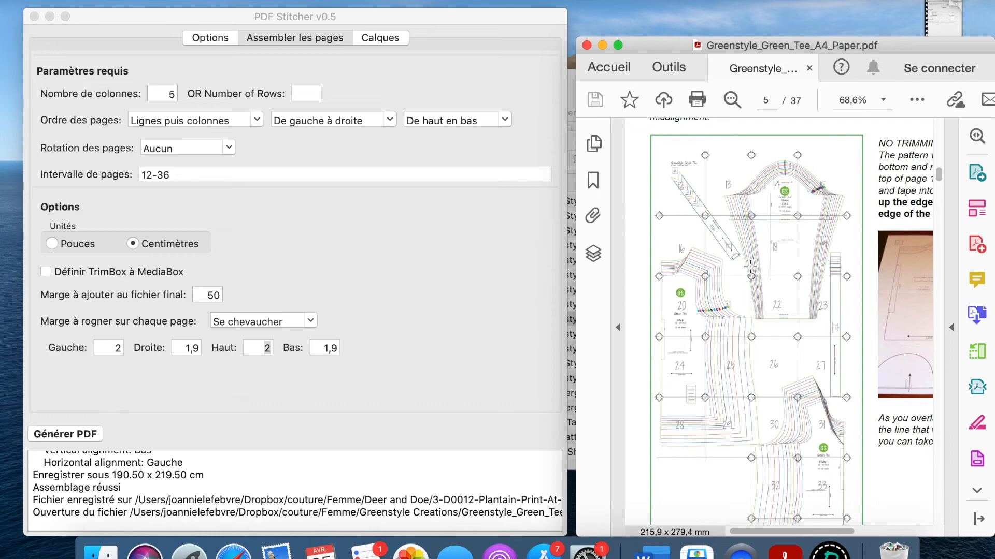
scroll(798, 197, "down", 2)
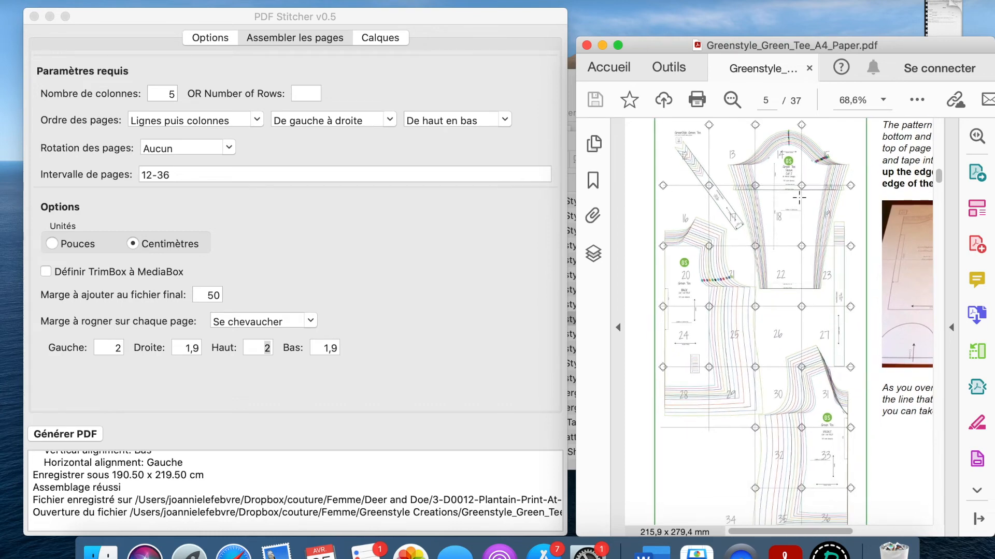
scroll(735, 315, "down", 5)
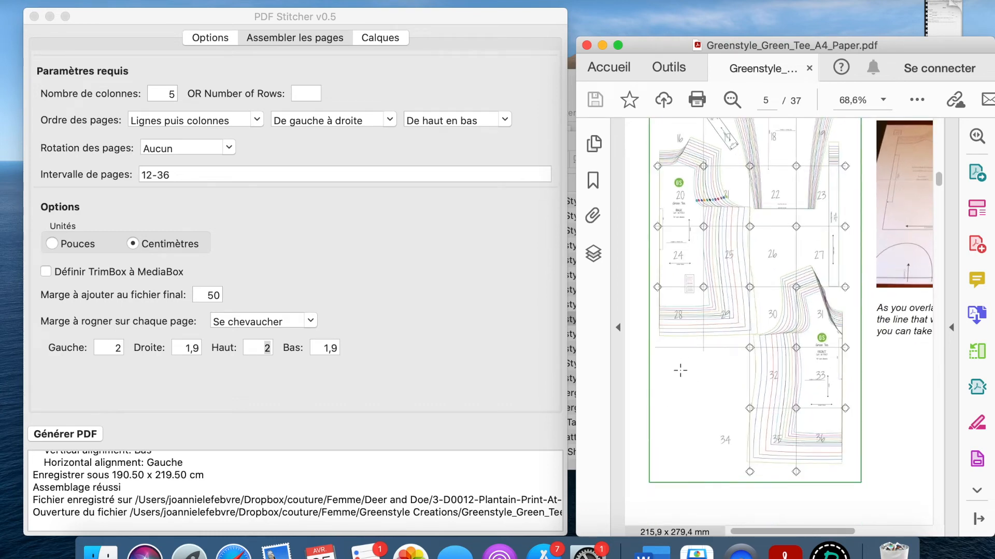
scroll(684, 393, "up", 5)
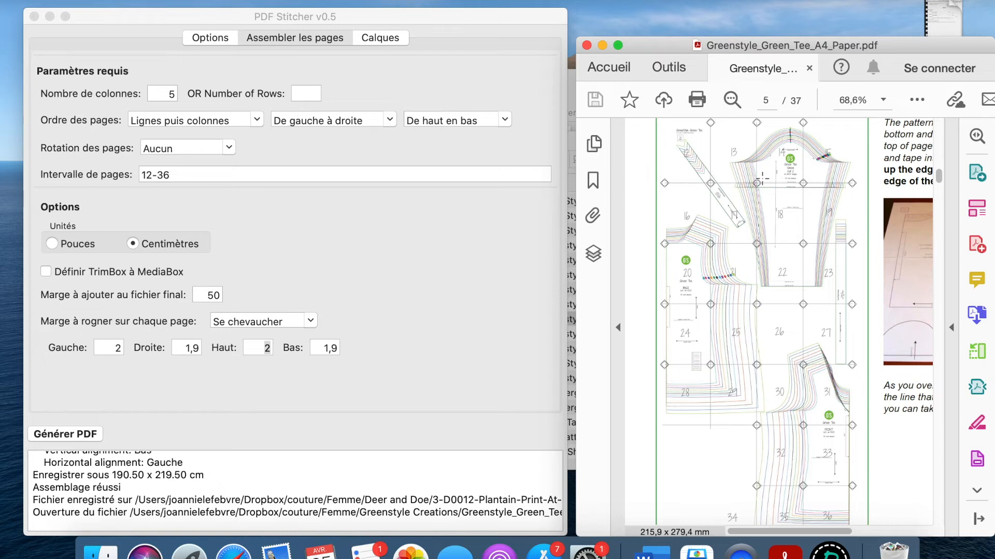
Set the layout to 4 columns and the page range to 12-31,0,0,32-33,0,34-36, using zeros as blank pages.
left_click(175, 92)
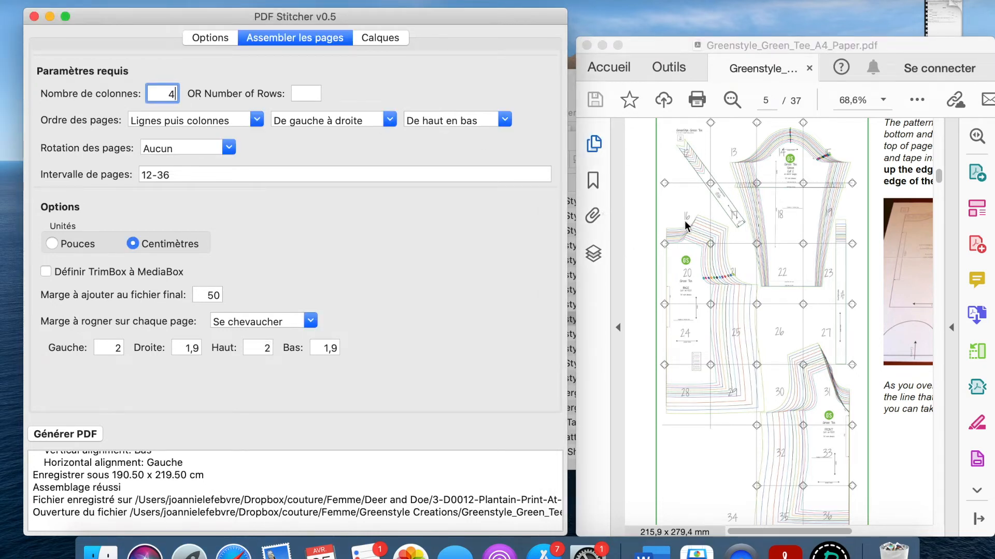
scroll(684, 226, "down", 2)
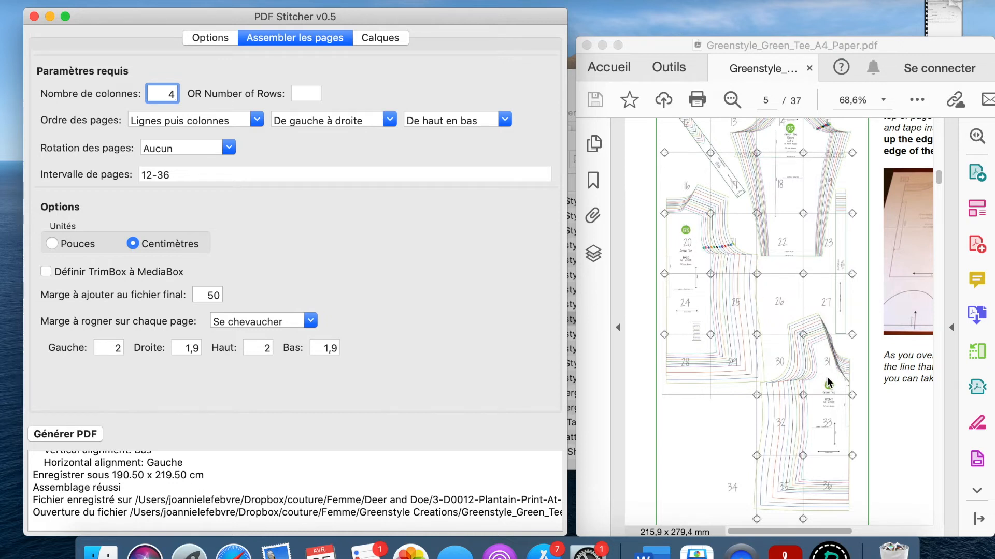
left_click(182, 177)
key("BackSpace")
type("1,0,0")
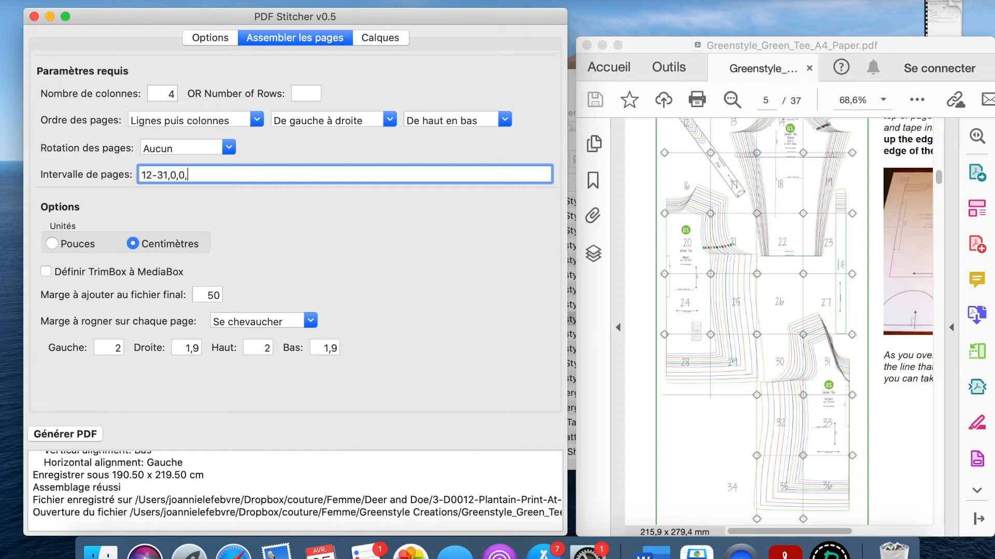
type(",")
type("32-2")
type("2,0")
type(",")
left_click(212, 175)
key("BackSpace")
key("BackSpace")
type("33,0,34-36")
In Acrobat, go through pages 31-37 of the Green Tee PDF and compare the printed page numbers with the PDF page numbers.
left_click(786, 324)
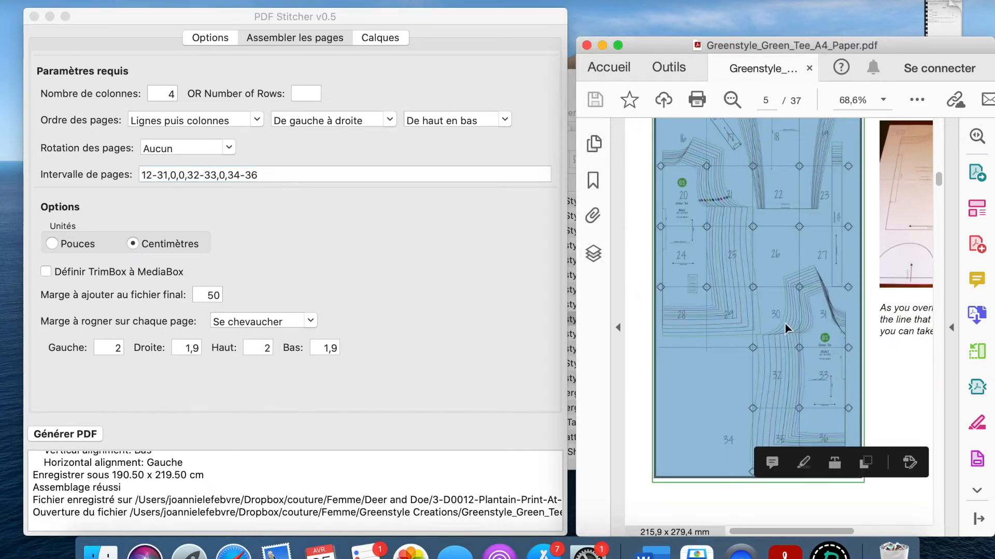
scroll(784, 324, "down", 3)
left_click_drag(939, 180, 898, 555)
scroll(869, 460, "right", 1)
scroll(869, 460, "down", 5)
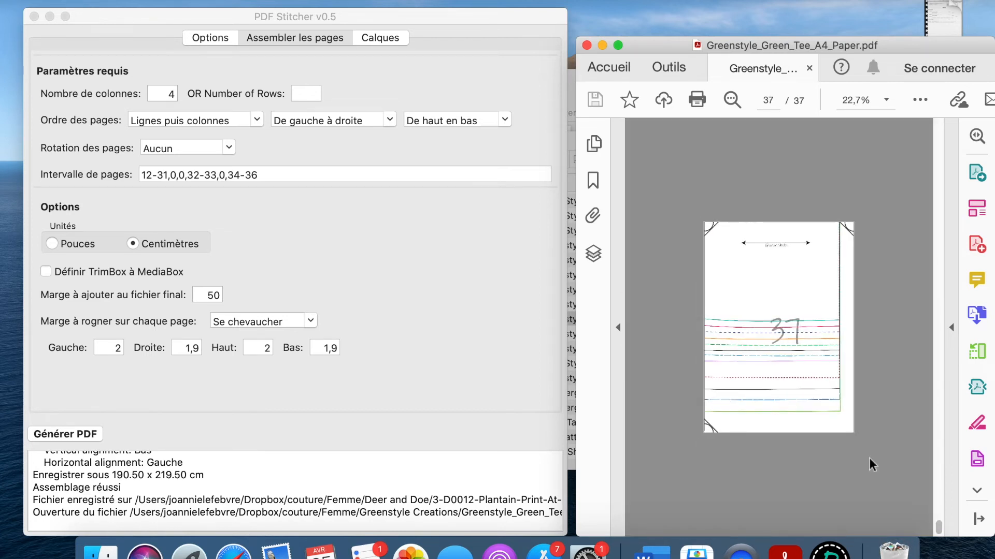
scroll(869, 460, "up", 1)
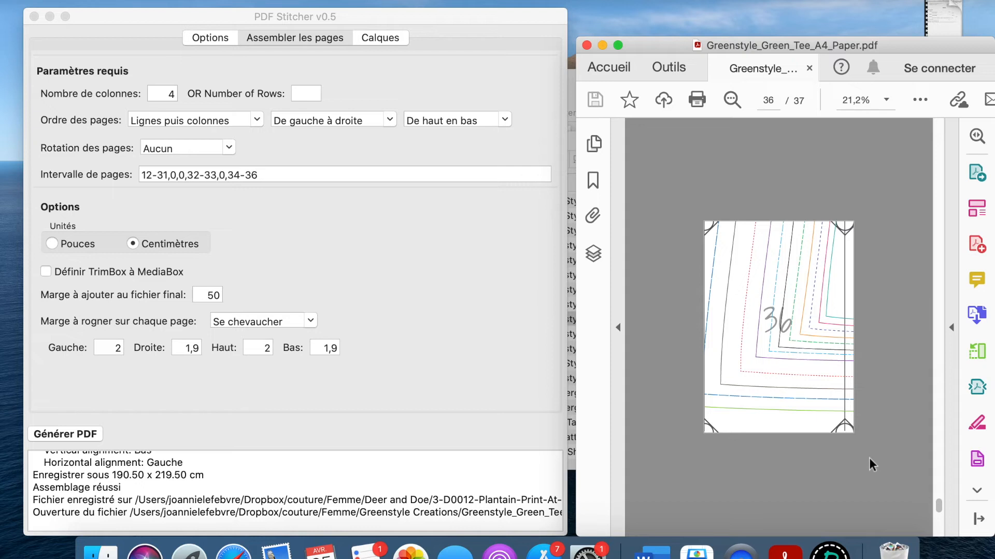
scroll(869, 458, "down", 1)
scroll(869, 458, "up", 1)
scroll(869, 458, "up", 1)
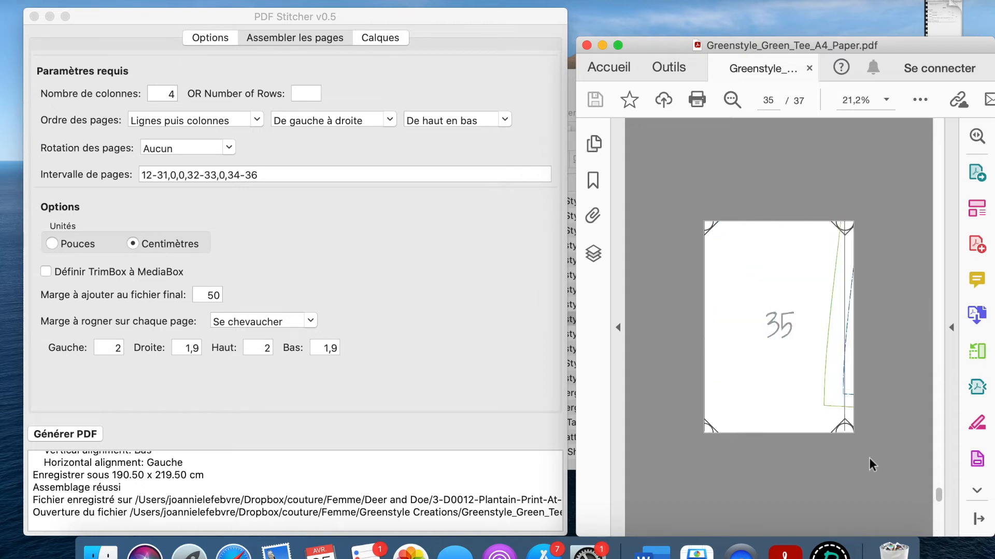
scroll(869, 458, "up", 1)
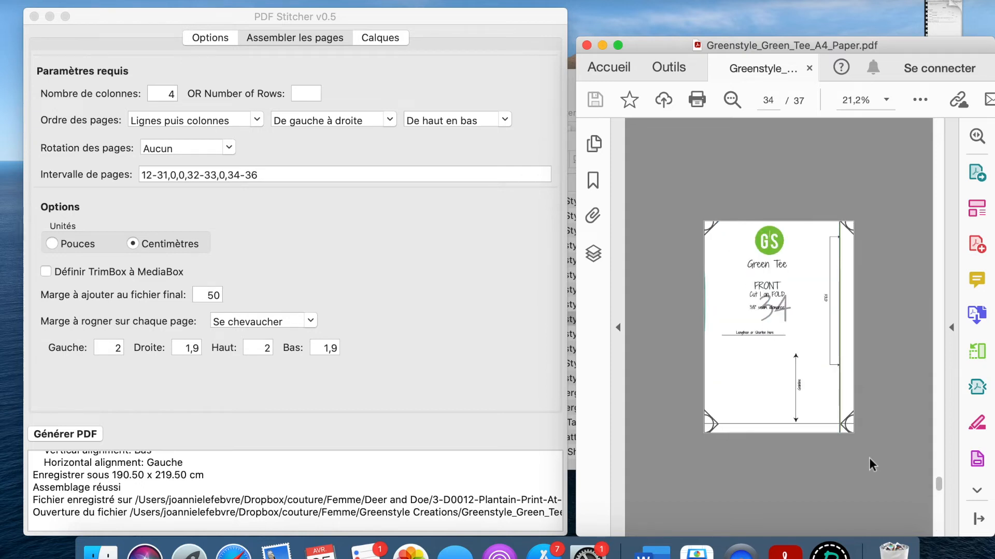
scroll(869, 458, "up", 1)
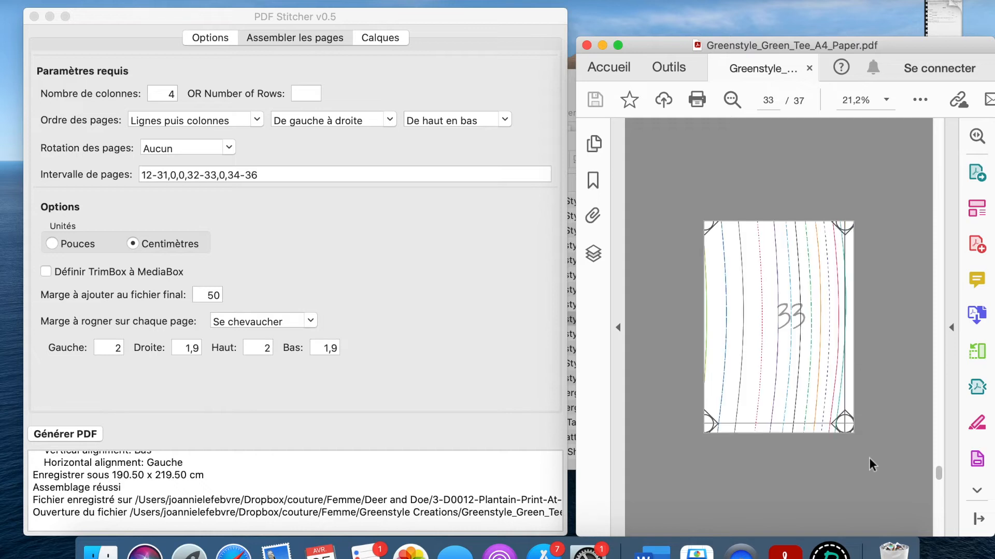
scroll(869, 458, "up", 1)
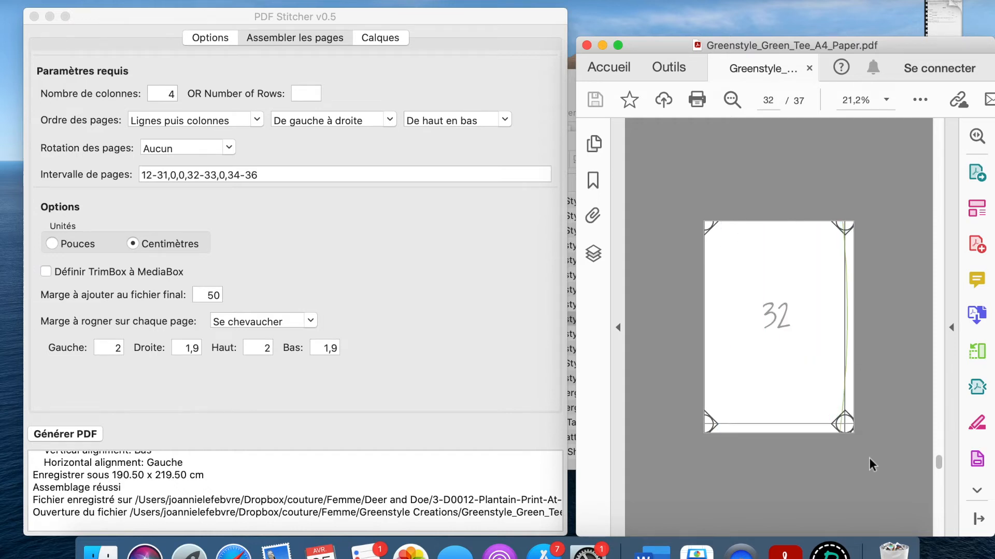
scroll(868, 458, "up", 1)
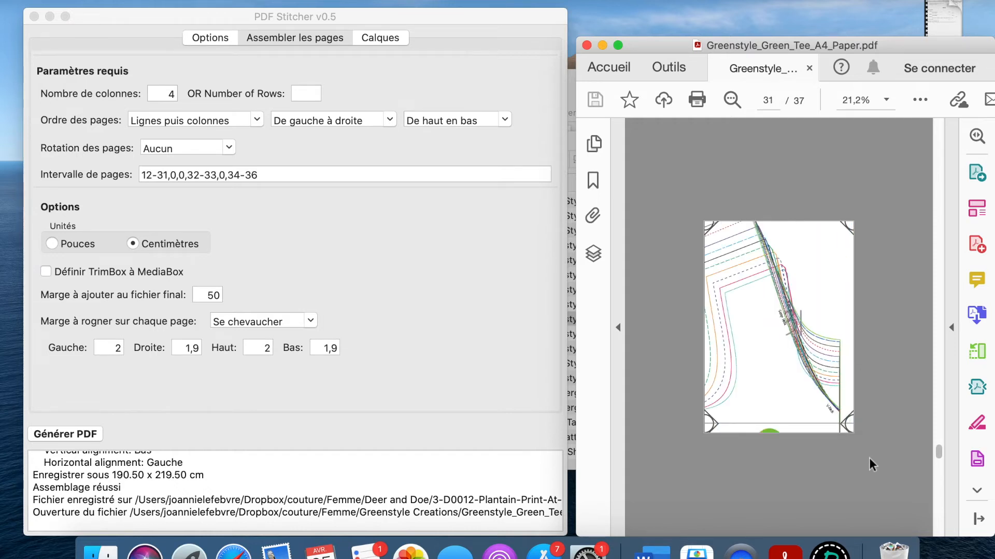
scroll(869, 460, "down", 1)
scroll(869, 460, "down", 1)
scroll(869, 460, "down", 1)
scroll(869, 457, "down", 2)
scroll(869, 458, "down", 1)
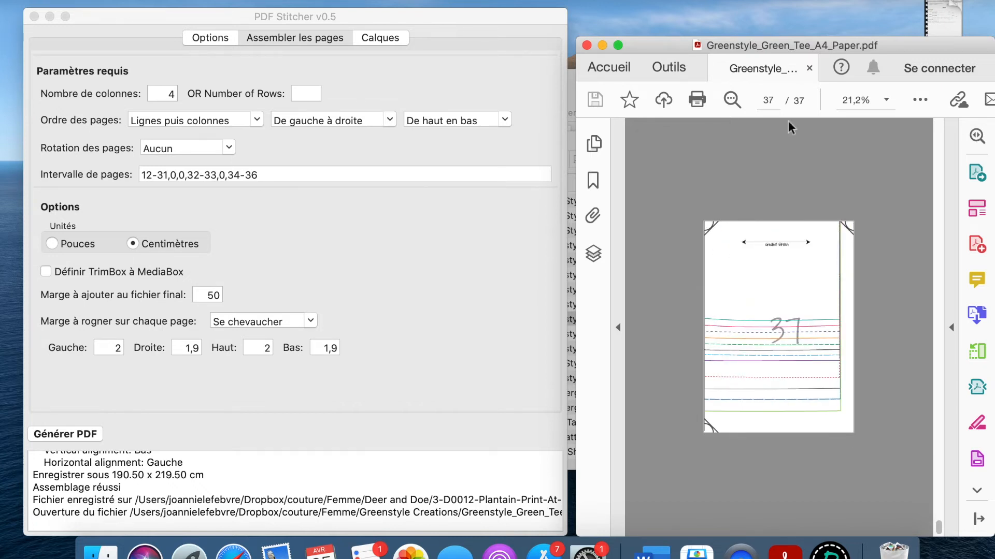
In PDF Stitcher, show the output options and check which pattern PDF is chosen as the source file.
left_click(761, 66)
left_click(209, 37)
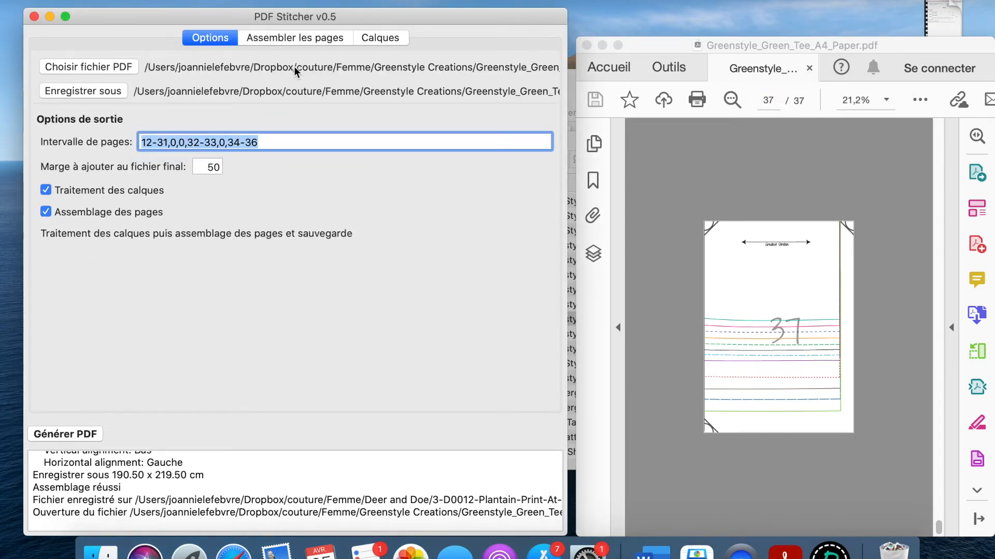
left_click(110, 68)
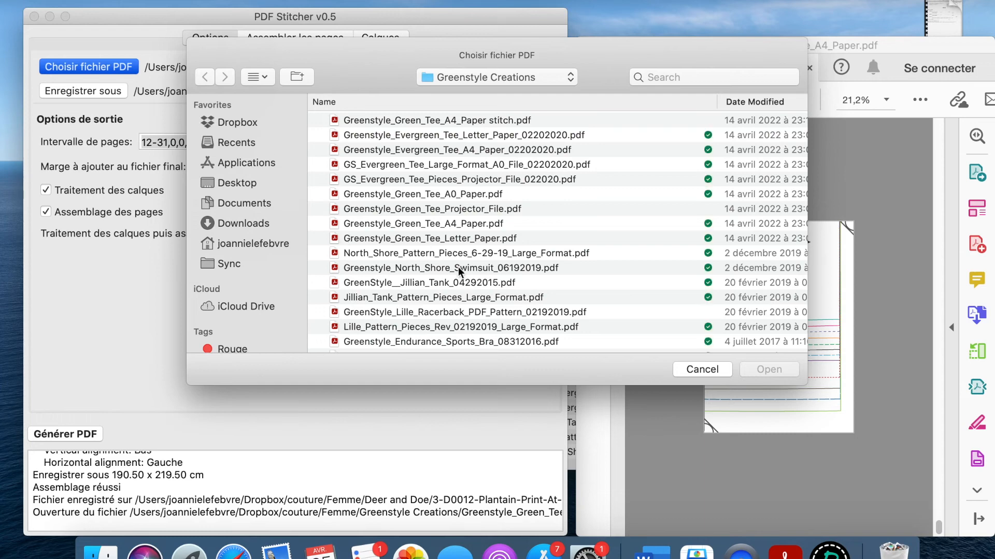
left_click(702, 369)
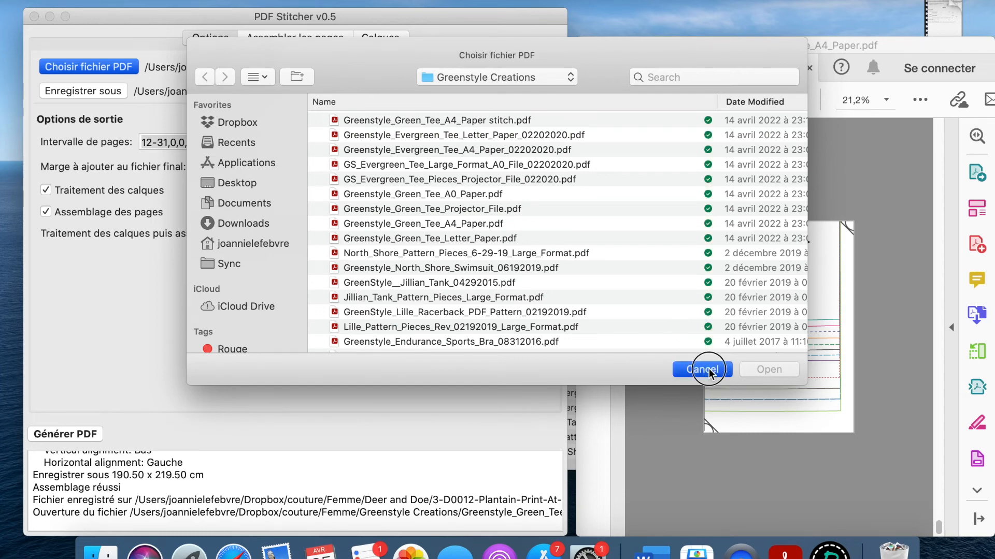
scroll(350, 510, "up", 5)
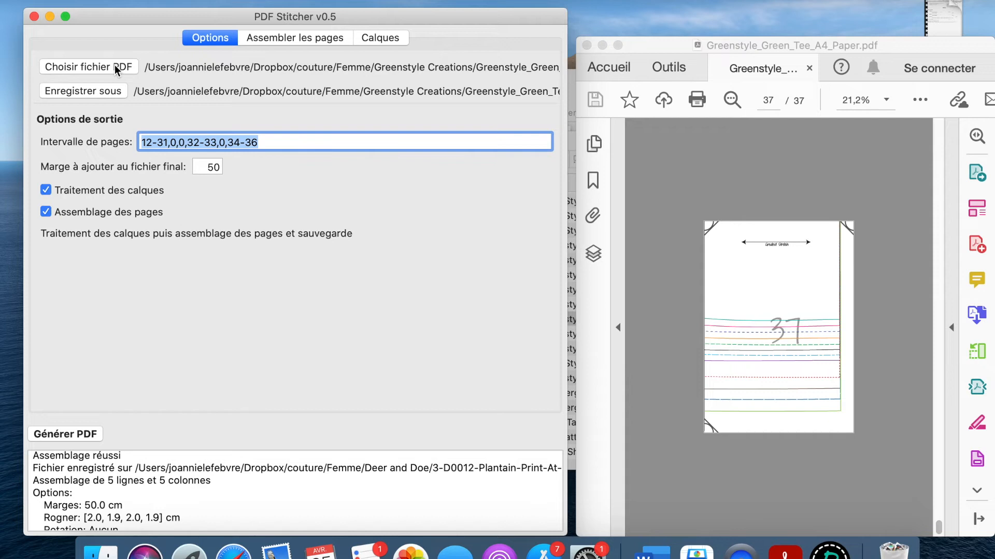
In Acrobat, compare the numbers printed on pattern pages 27-37 with the page layout diagram on page 5.
left_click(838, 248)
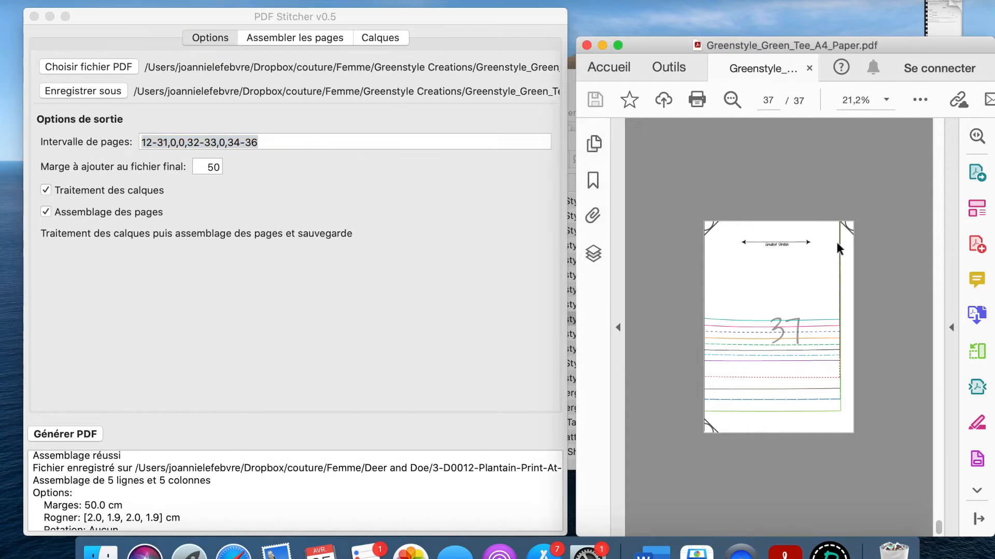
scroll(837, 243, "up", 2)
scroll(836, 243, "up", 2)
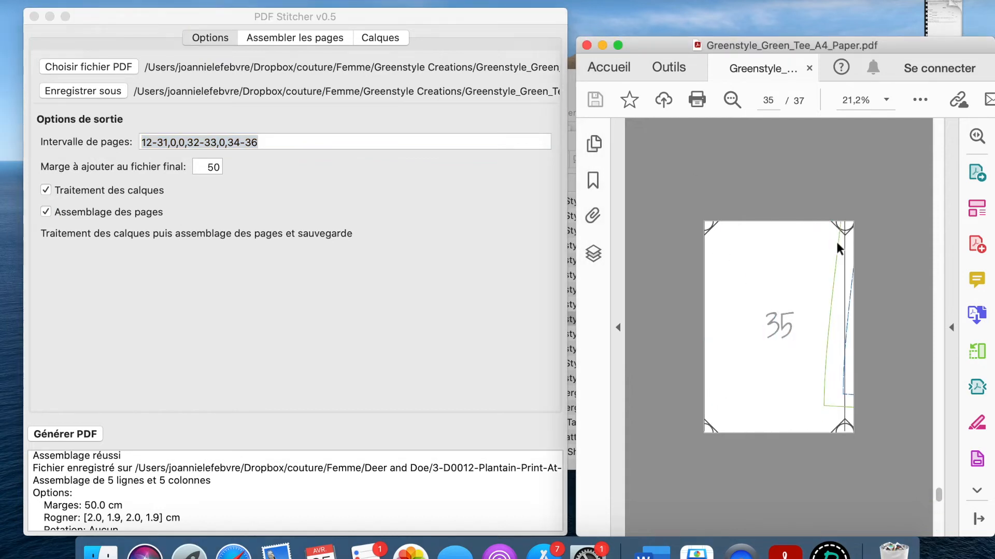
scroll(837, 249, "up", 1)
scroll(836, 242, "up", 1)
scroll(837, 244, "up", 1)
scroll(839, 249, "up", 1)
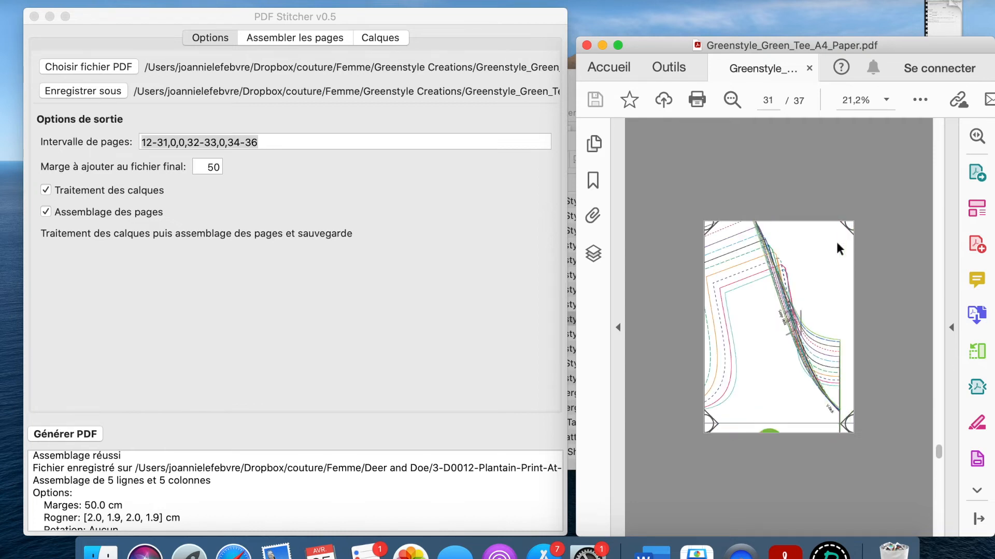
scroll(838, 249, "up", 1)
scroll(839, 251, "up", 1)
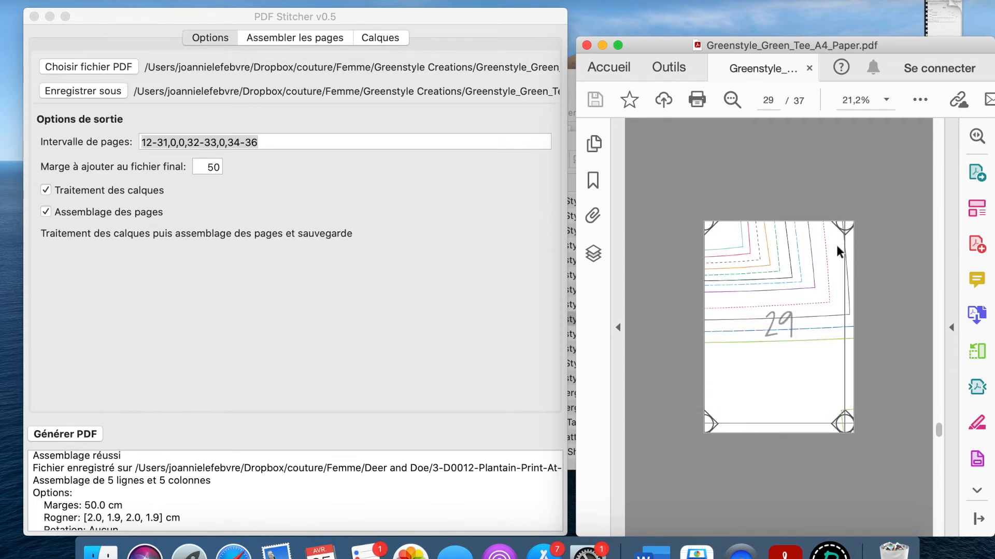
scroll(836, 250, "up", 1)
scroll(836, 246, "up", 1)
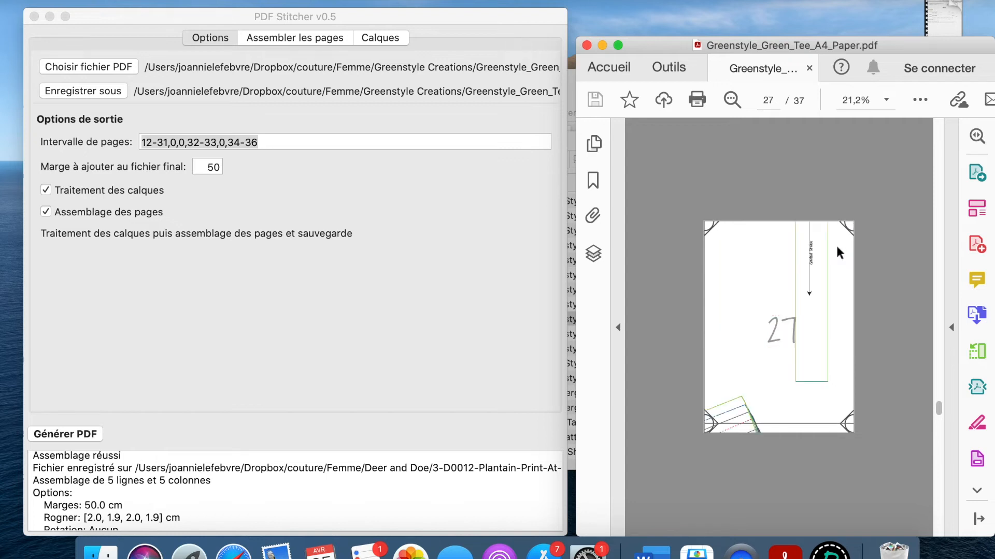
scroll(835, 243, "down", 1)
scroll(837, 247, "down", 2)
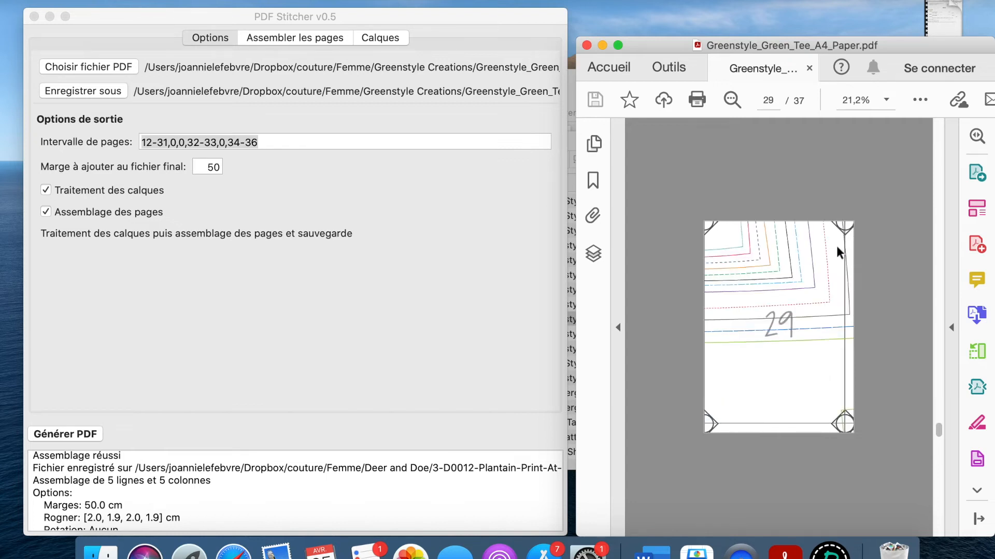
scroll(837, 245, "down", 2)
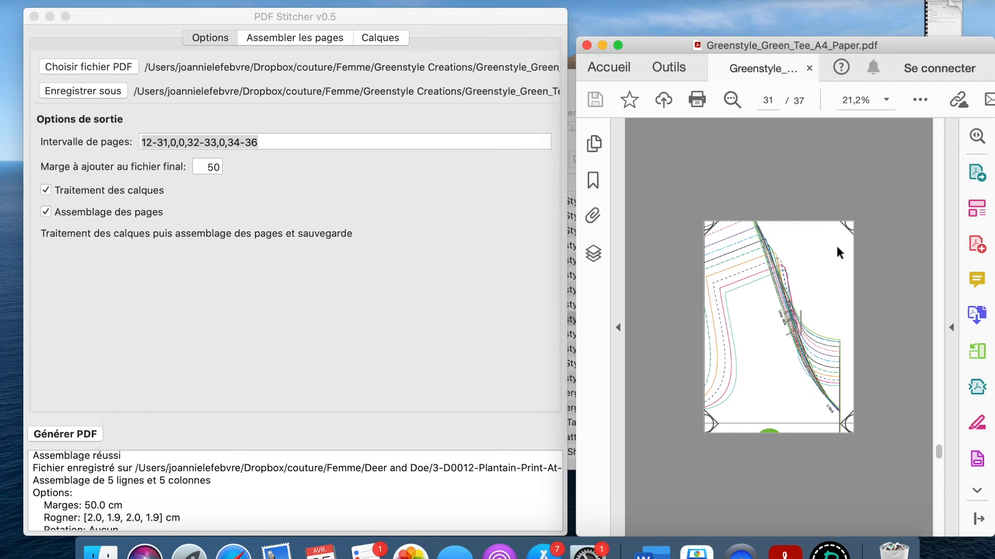
scroll(836, 245, "down", 2)
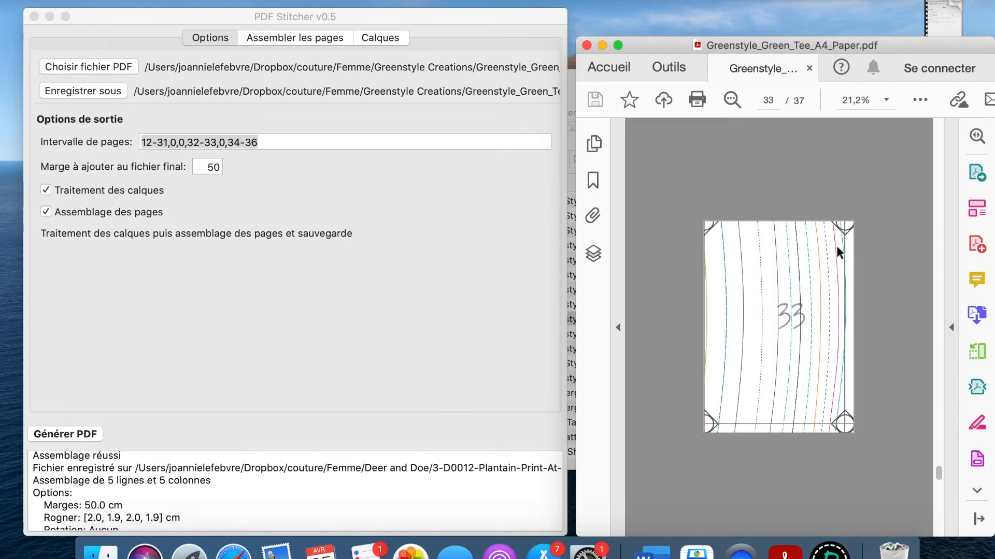
scroll(837, 252, "up", 1)
left_click_drag(937, 473, 931, 178)
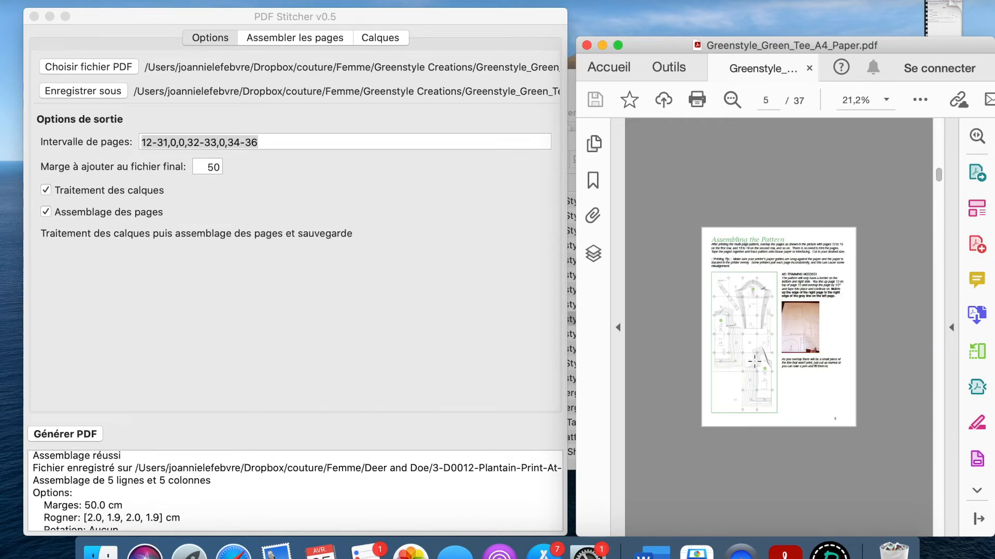
scroll(754, 361, "up", 3)
scroll(754, 362, "up", 5)
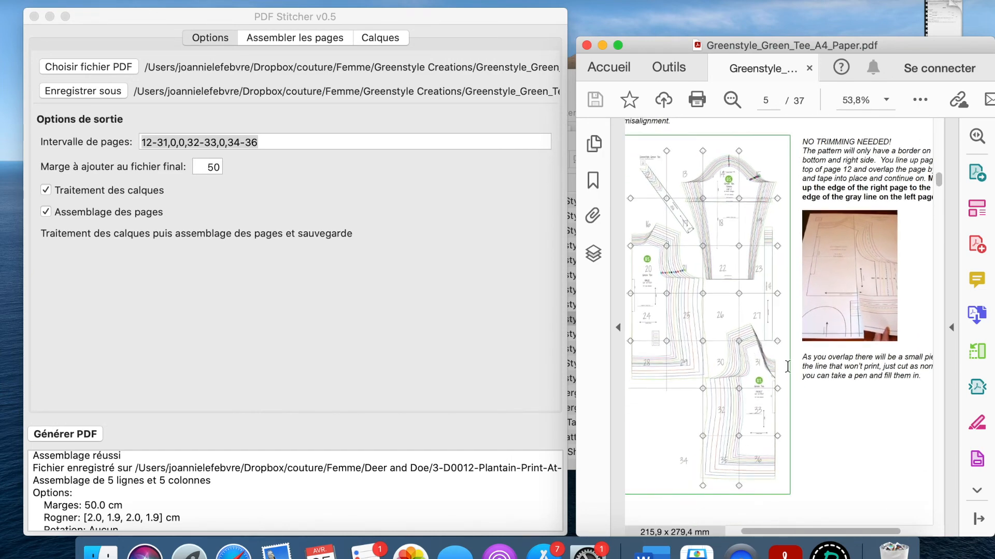
scroll(754, 359, "left", 2)
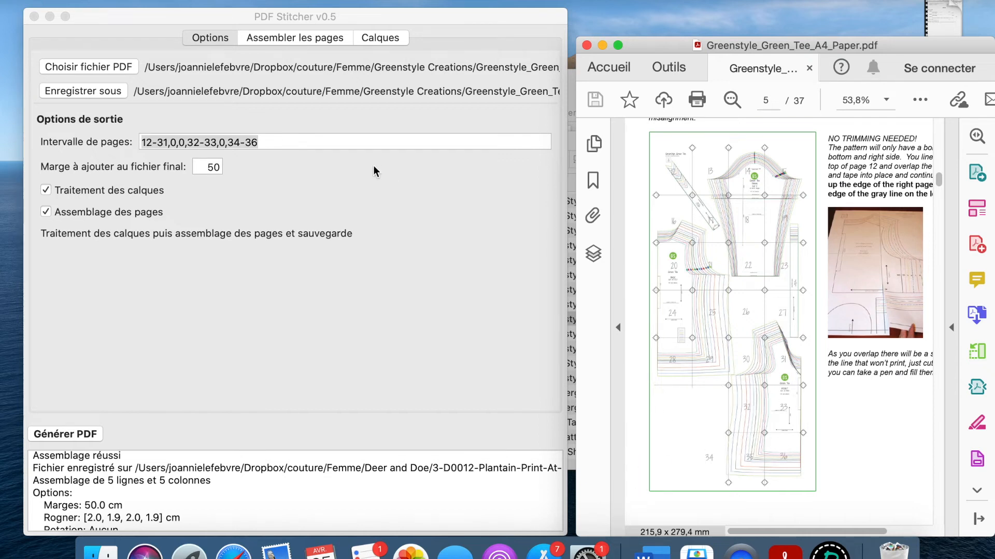
In PDF Stitcher, change the page range to 12-31,0,32-34,0,35-37 and return to the page assembly settings.
left_click(270, 133)
left_click(260, 142)
key("BackSpace")
key("BackSpace")
key("BackSpace")
key("BackSpace")
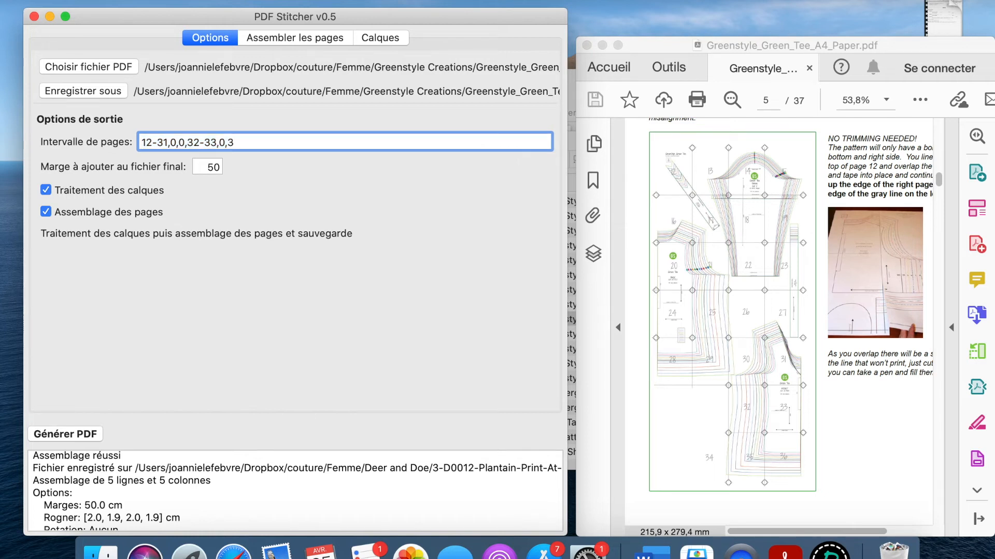
key("BackSpace")
key("BackSpace")
key("BackSpace")
key("BackSpace")
key("BackSpace")
key("BackSpace")
key("BackSpace")
key("BackSpace")
key("BackSpace")
key("BackSpace")
type("32-34,0,35-3")
left_click(294, 36)
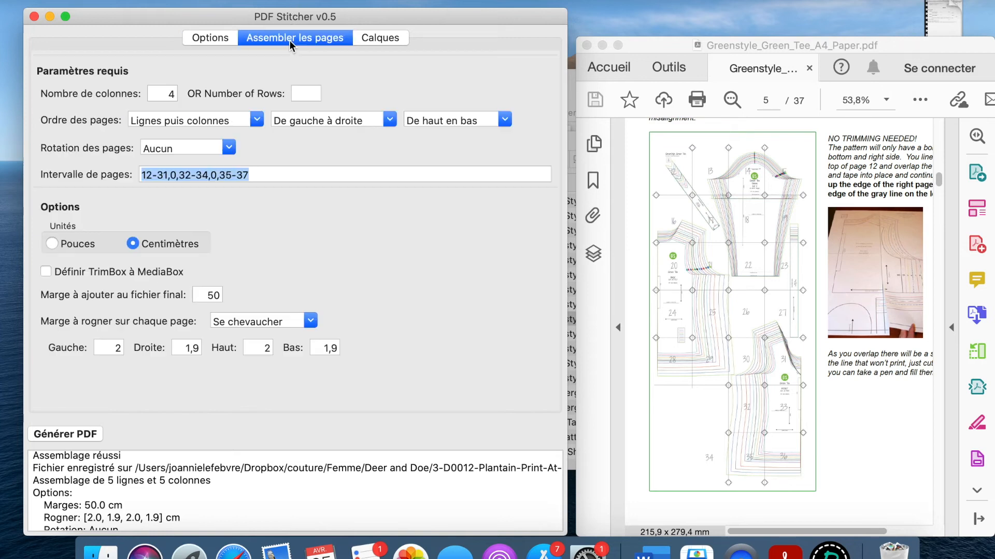
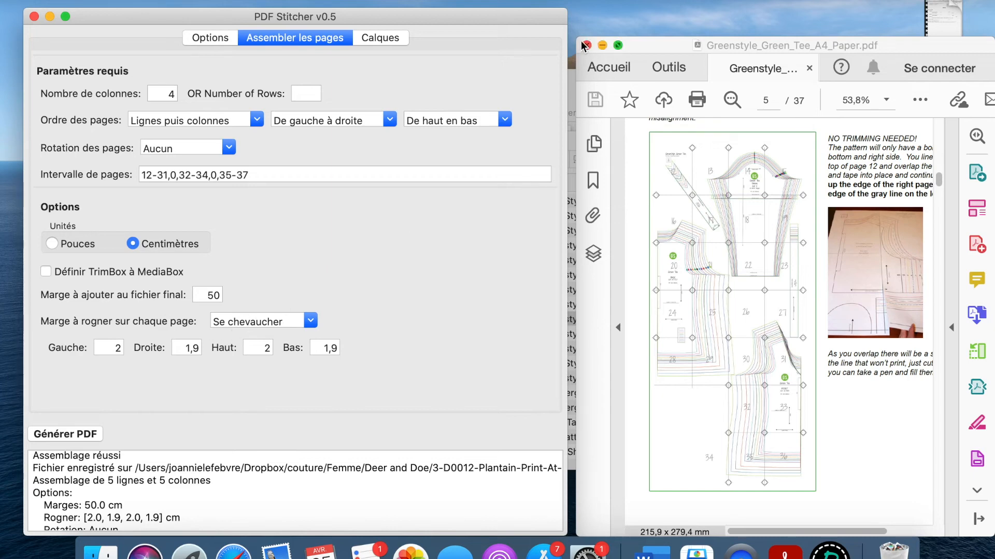
Move the Acrobat window and widen it to show the full width of the assembly instructions on page 5.
left_click_drag(690, 45, 510, 44)
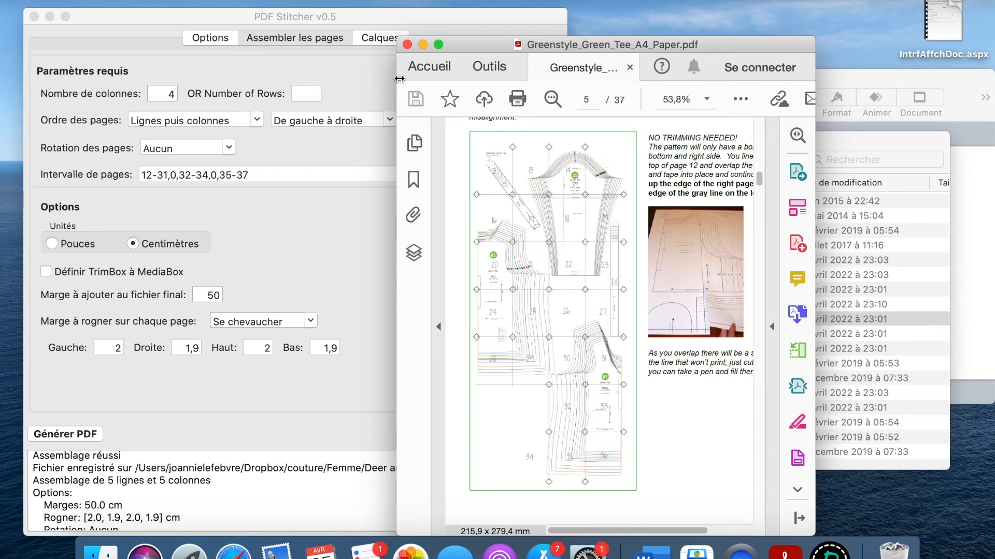
left_click_drag(396, 78, 247, 78)
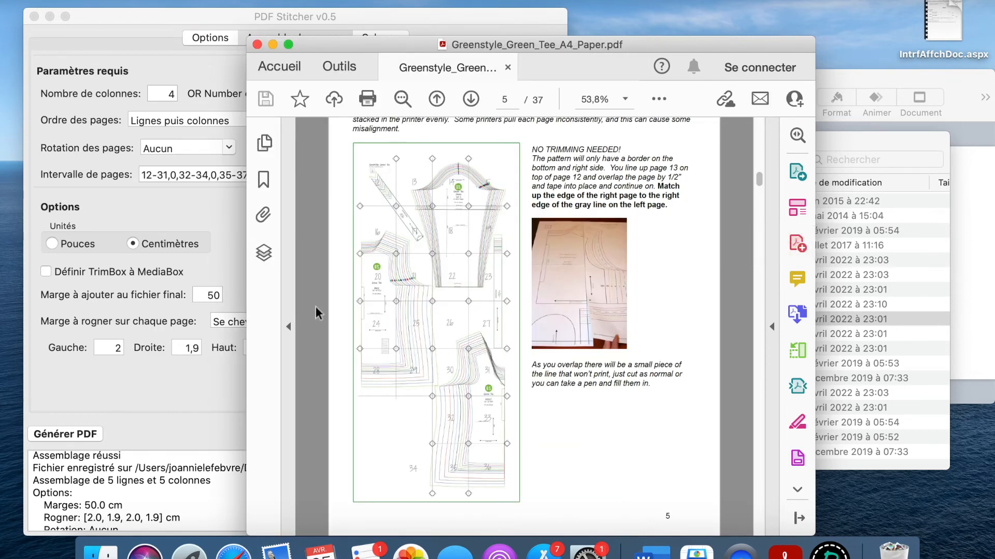
left_click(103, 550)
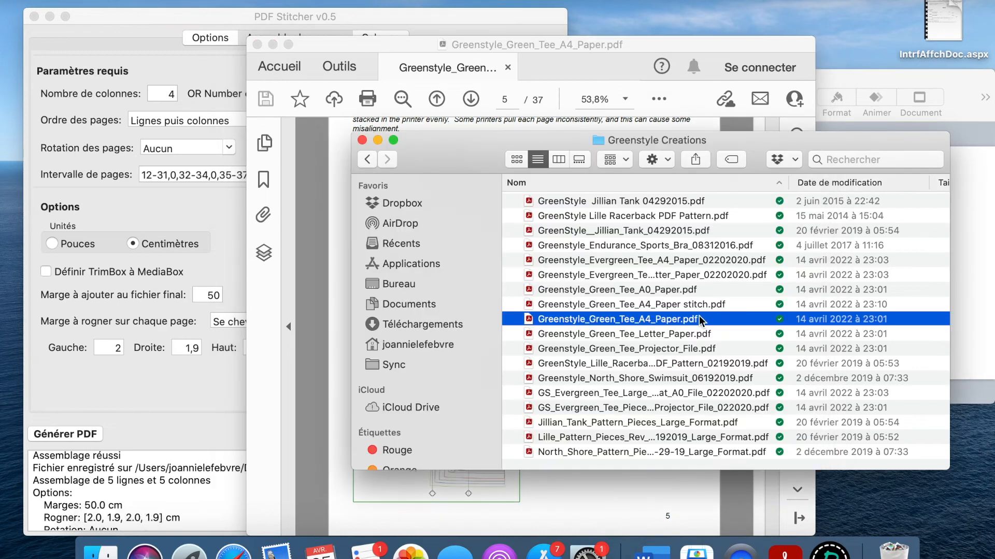
left_click(519, 496)
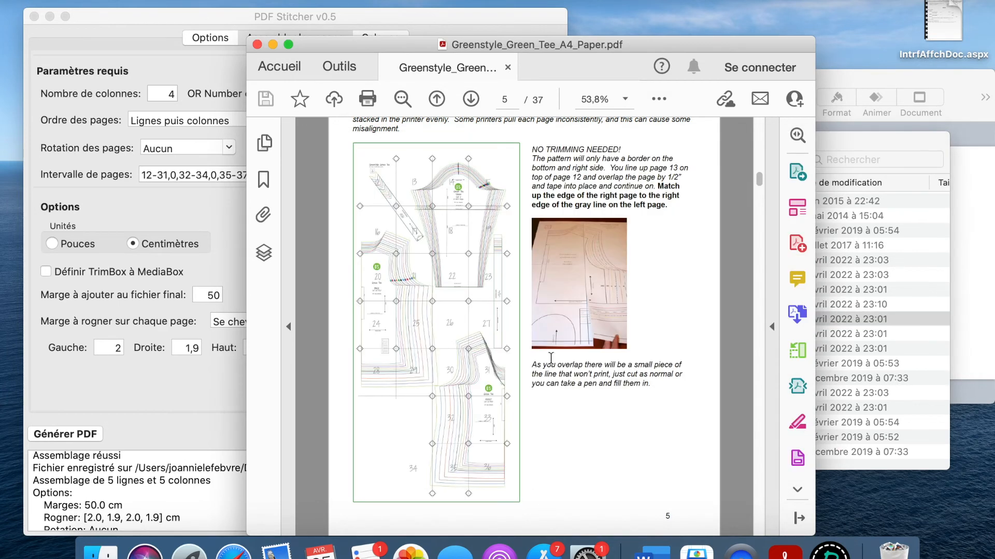
Go to pattern page 13 of the Green Tee PDF and switch the page display to continuous scrolling.
scroll(550, 359, "up", 5)
scroll(551, 358, "up", 5)
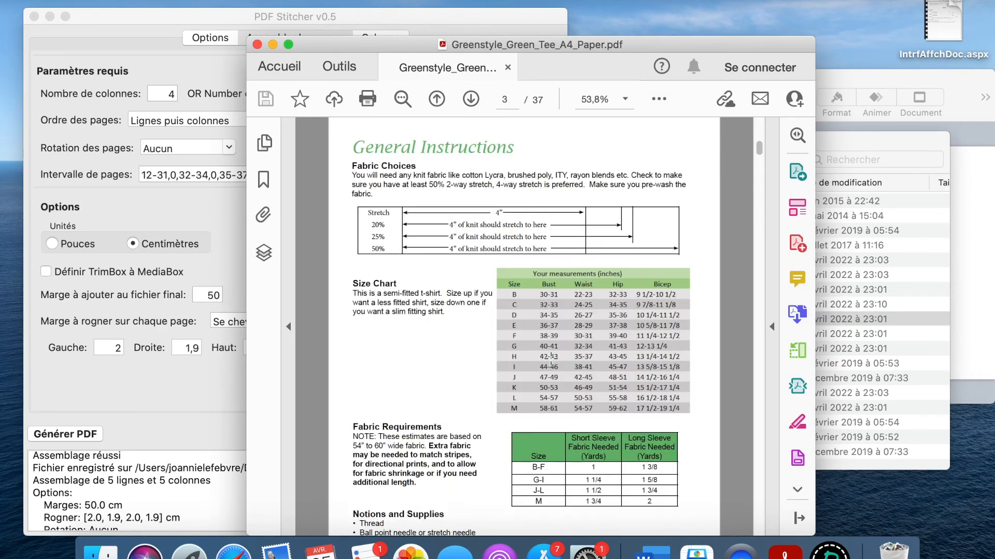
scroll(551, 358, "up", 5)
scroll(551, 358, "down", 20)
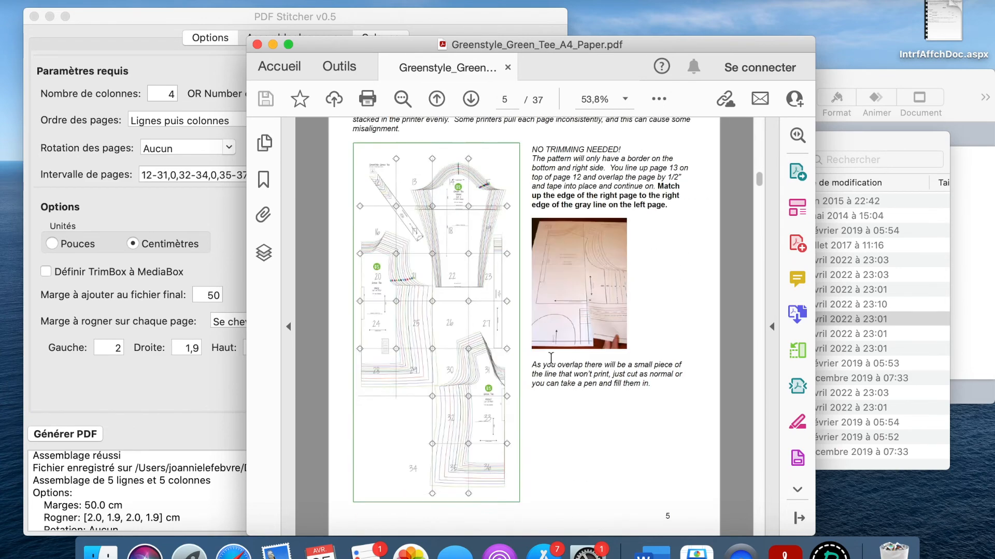
scroll(550, 358, "down", 20)
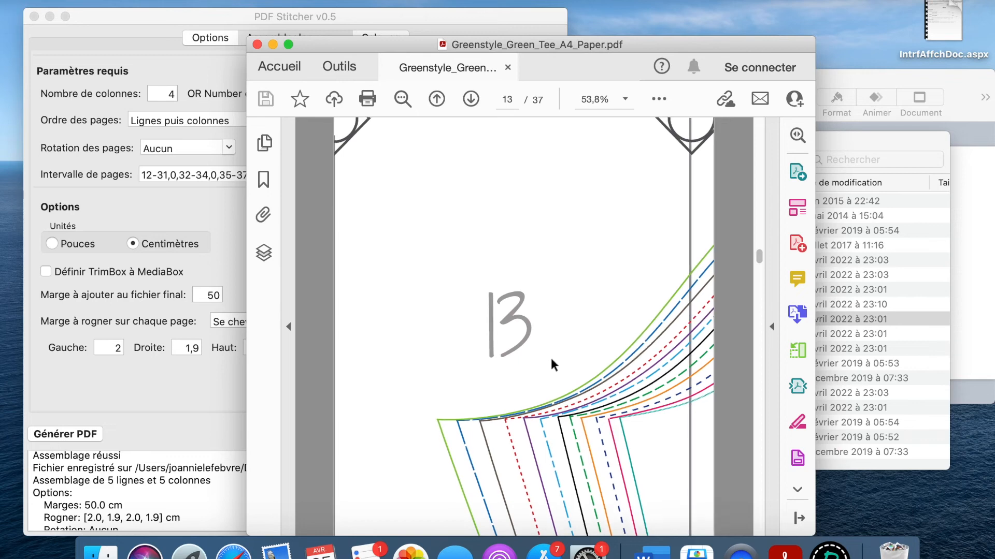
scroll(551, 359, "down", 5)
left_click(254, 0)
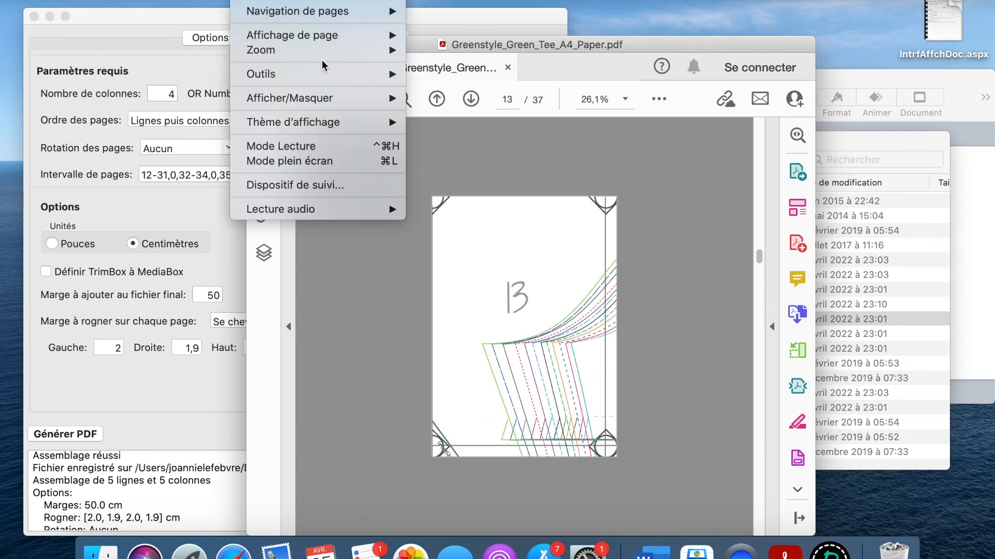
mouse_move(336, 39)
left_click(472, 60)
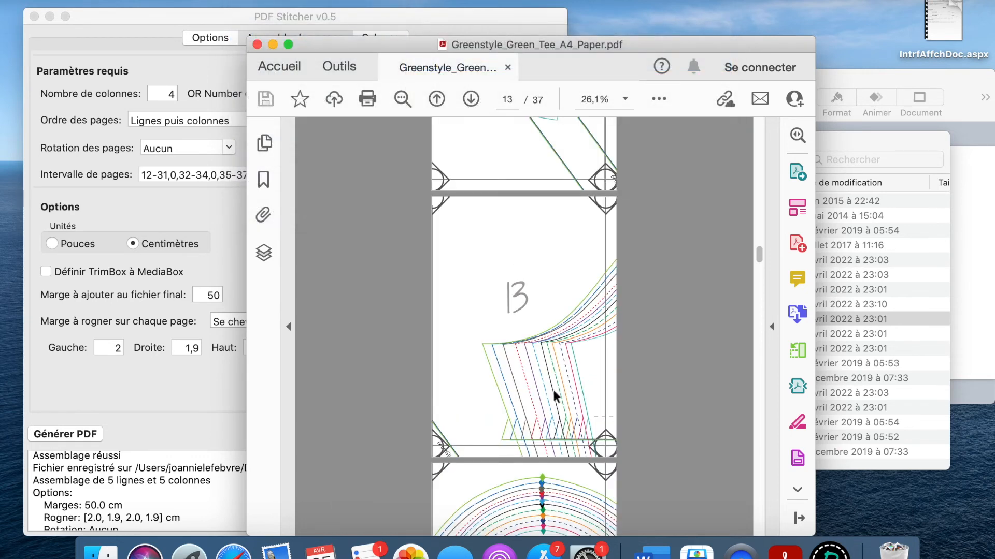
scroll(552, 387, "down", 2)
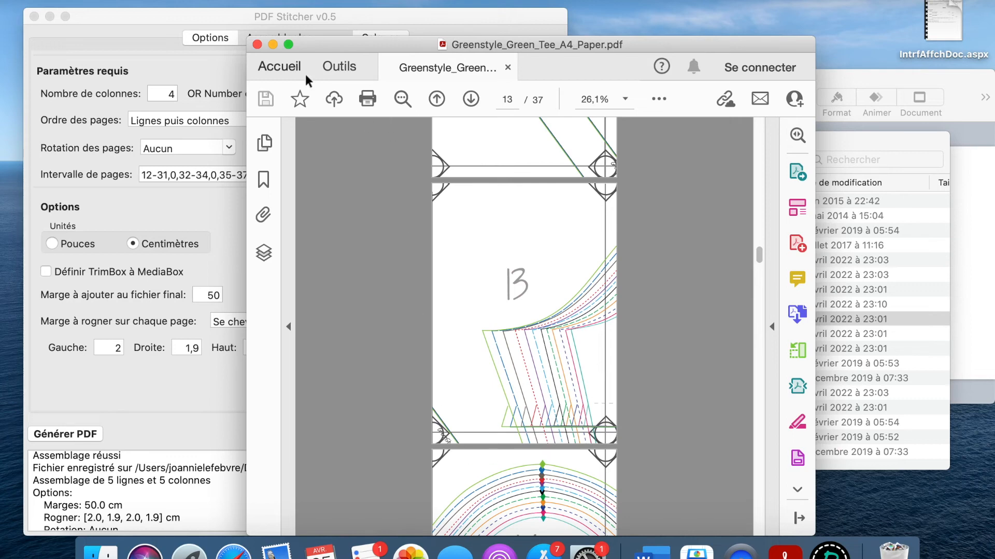
With Acrobat's distance measuring tool, measure from the vertical grey line to the right edge of page 13.
left_click(346, 65)
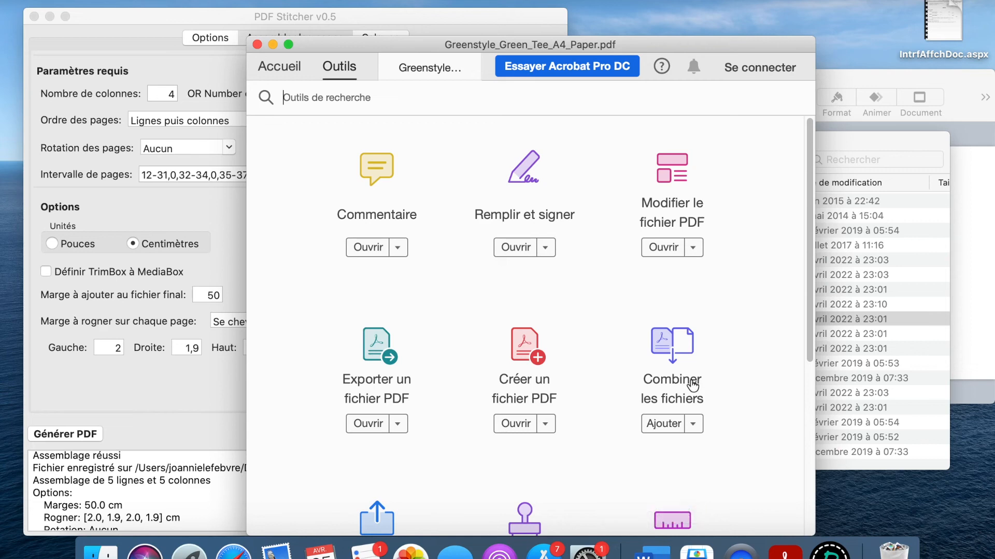
scroll(690, 382, "down", 3)
left_click(672, 413)
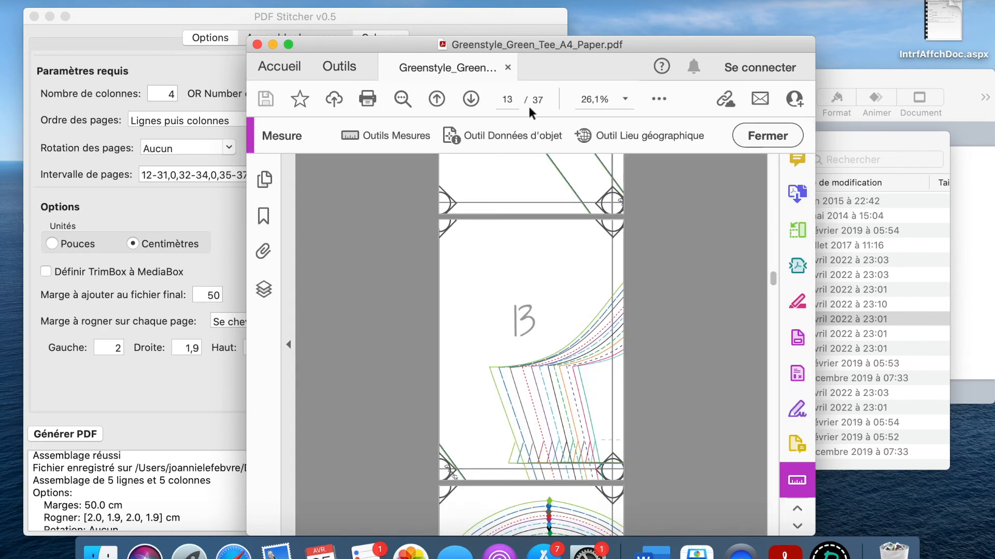
left_click(369, 143)
scroll(518, 342, "up", 5)
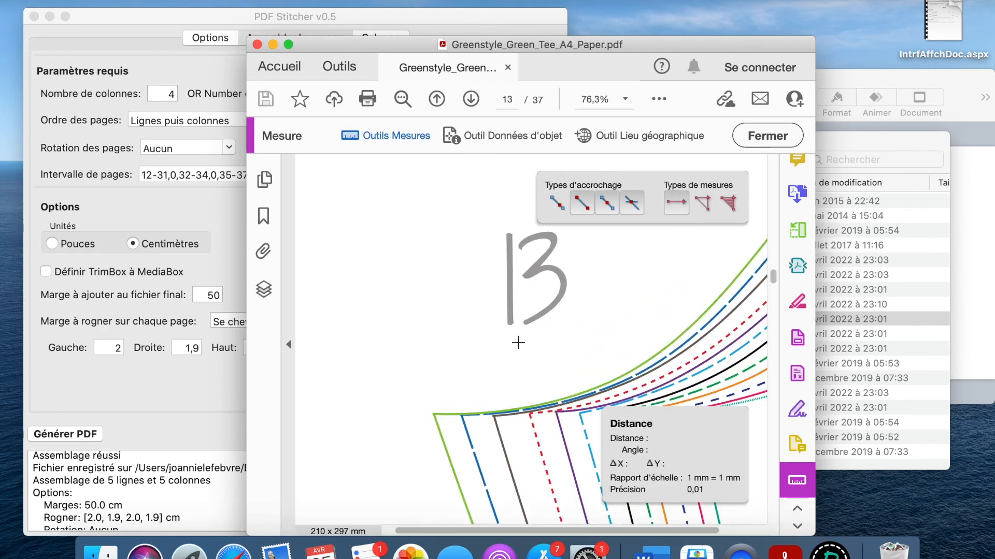
scroll(518, 342, "right", 3)
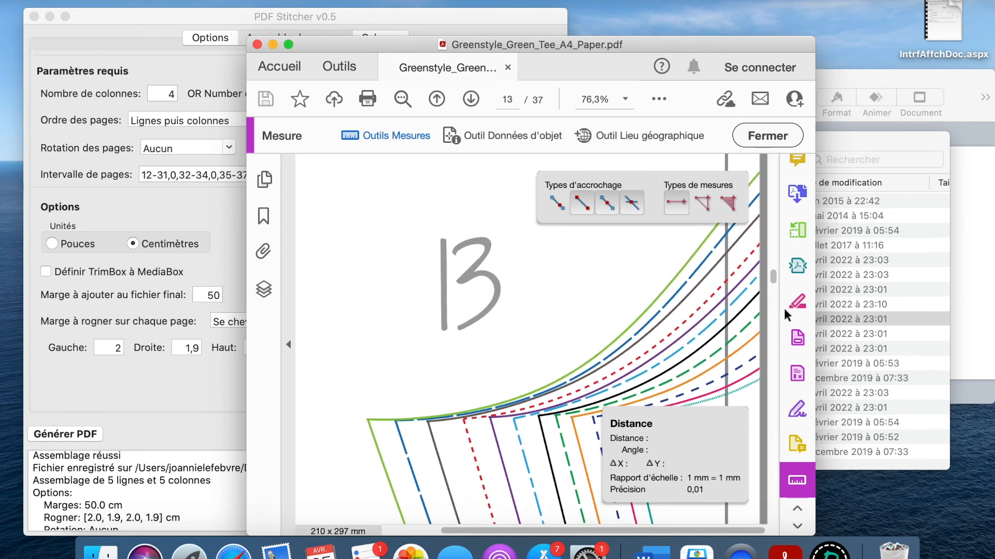
left_click(727, 321)
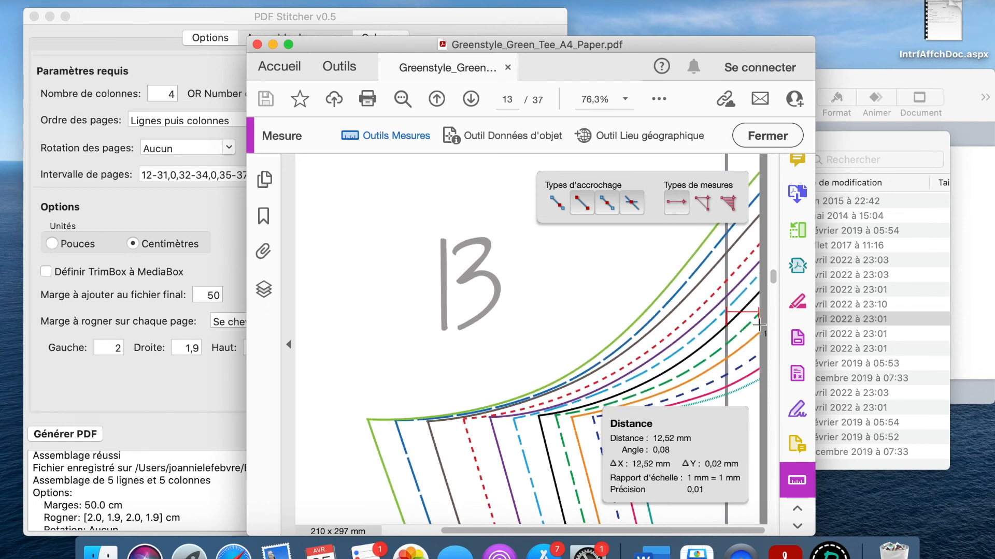
left_click(759, 322)
scroll(759, 323, "up", 1)
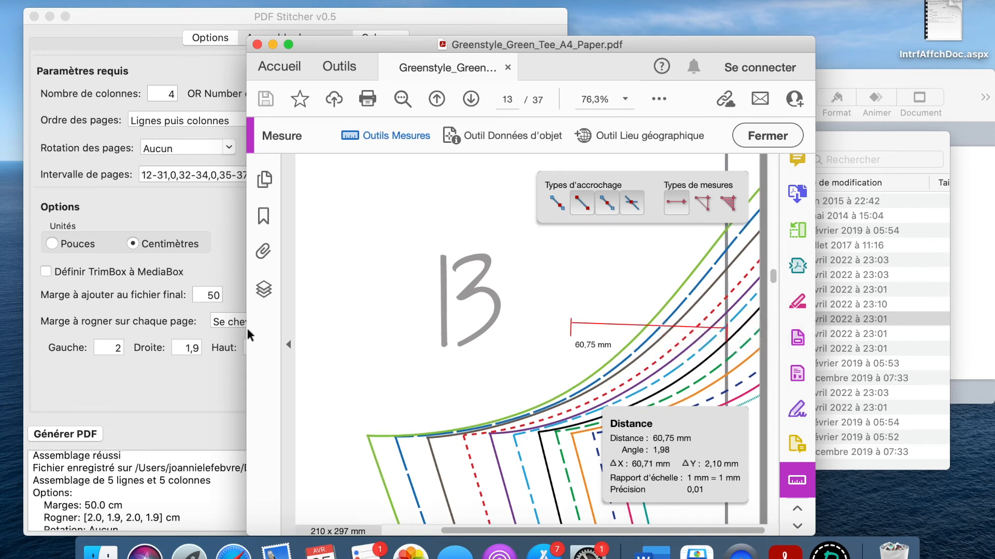
Widen the Acrobat window and measure the strip between the vertical grey line and page 13's right edge again.
left_click_drag(74, 310, 3, 318)
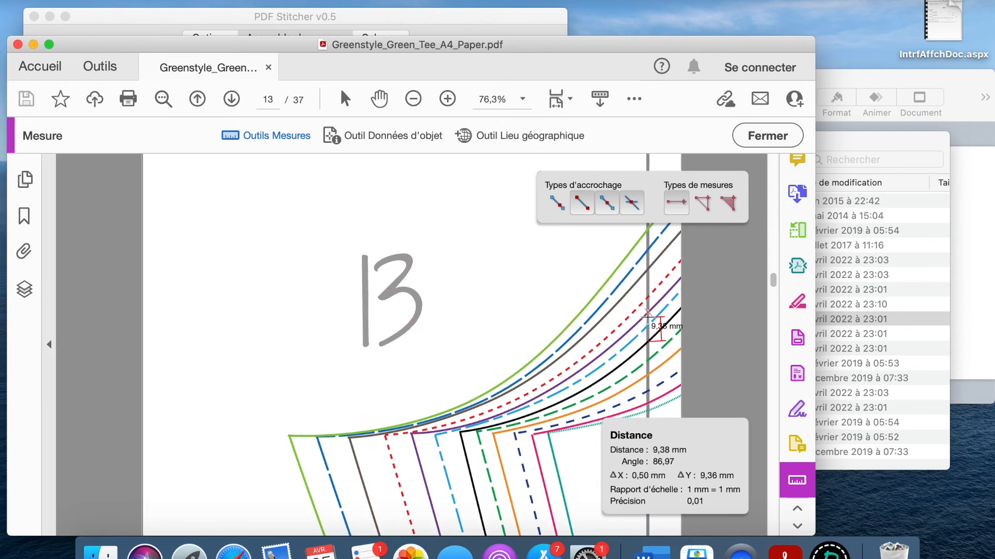
left_click(684, 341)
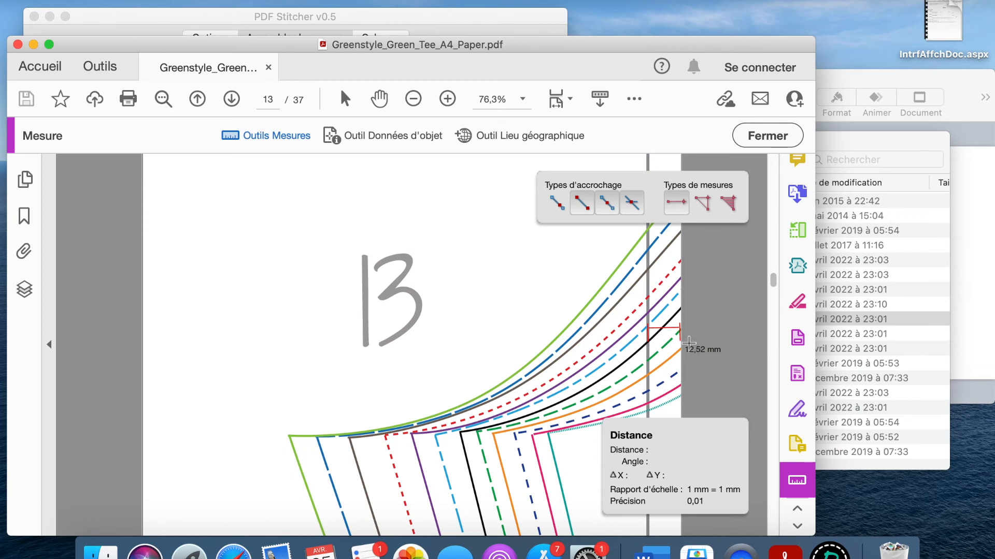
left_click(644, 334)
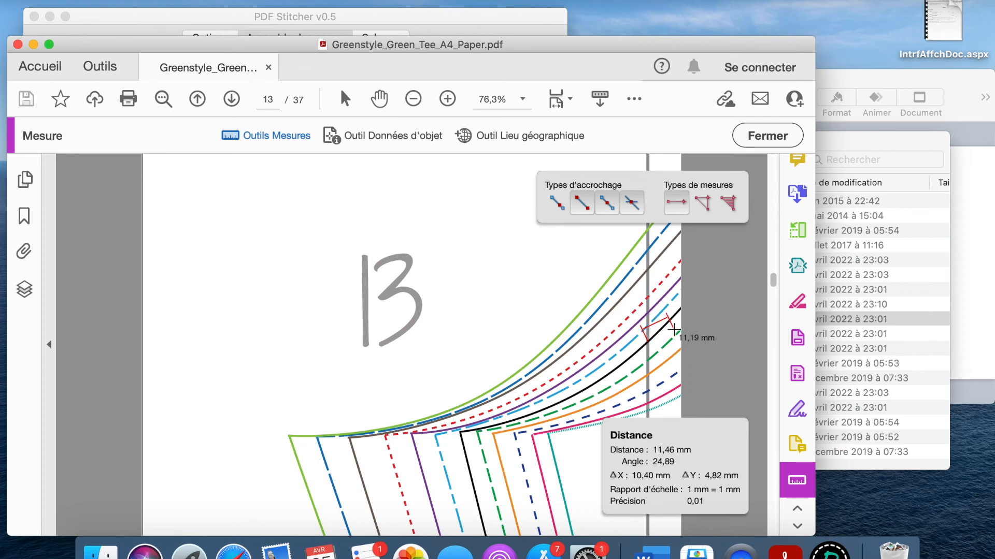
left_click(682, 351)
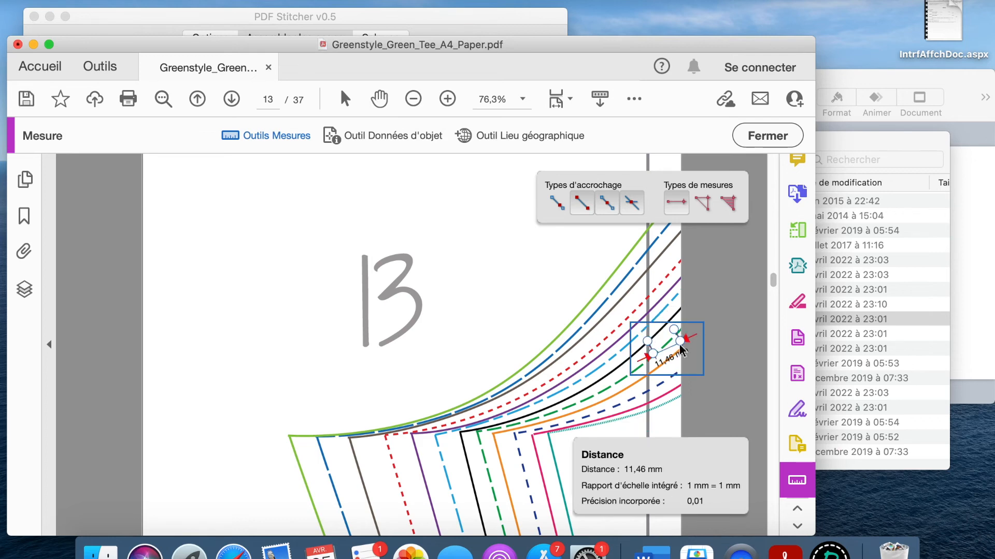
scroll(484, 417, "down", 10)
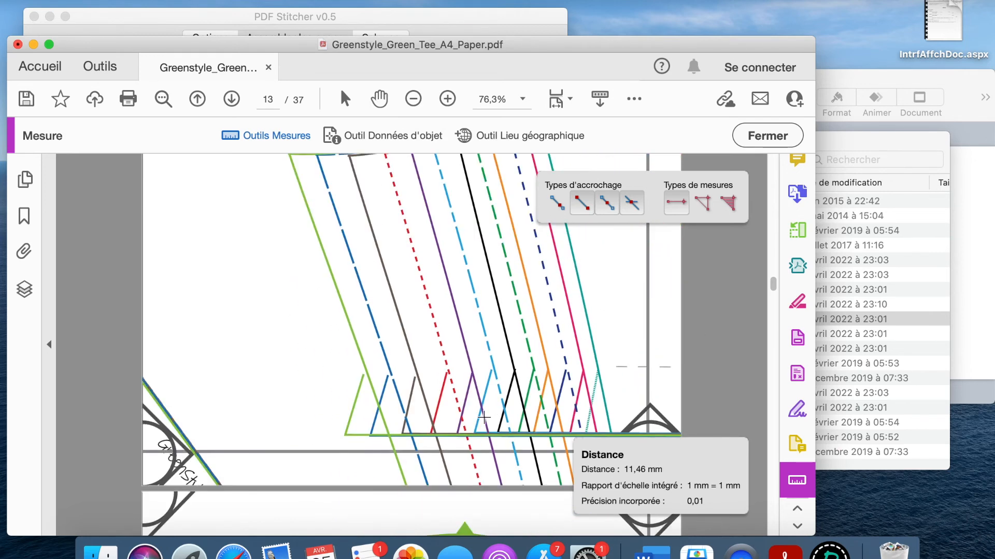
scroll(483, 417, "down", 2)
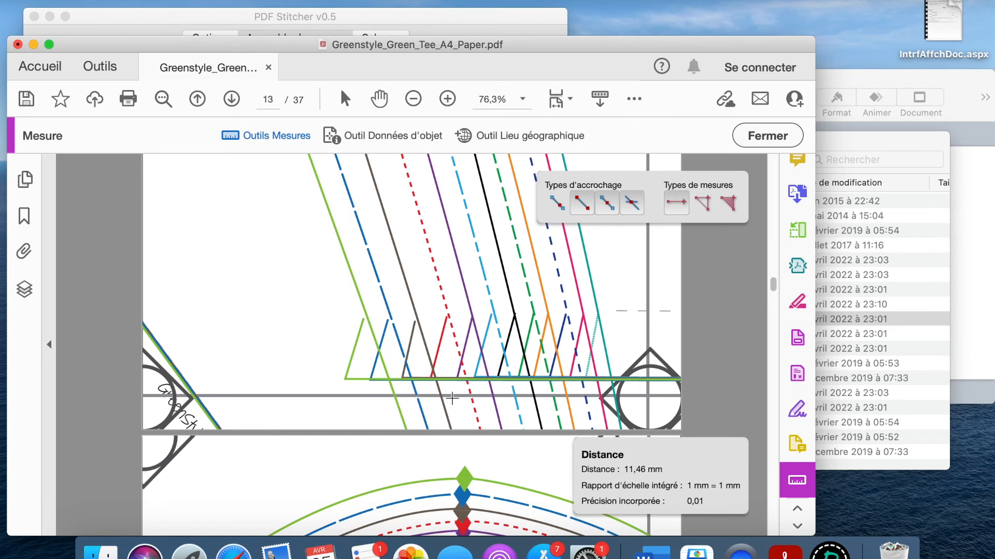
In PDF Stitcher, set the right overlap margin to 1,3 cm and clear the left and top margins.
left_click(305, 18)
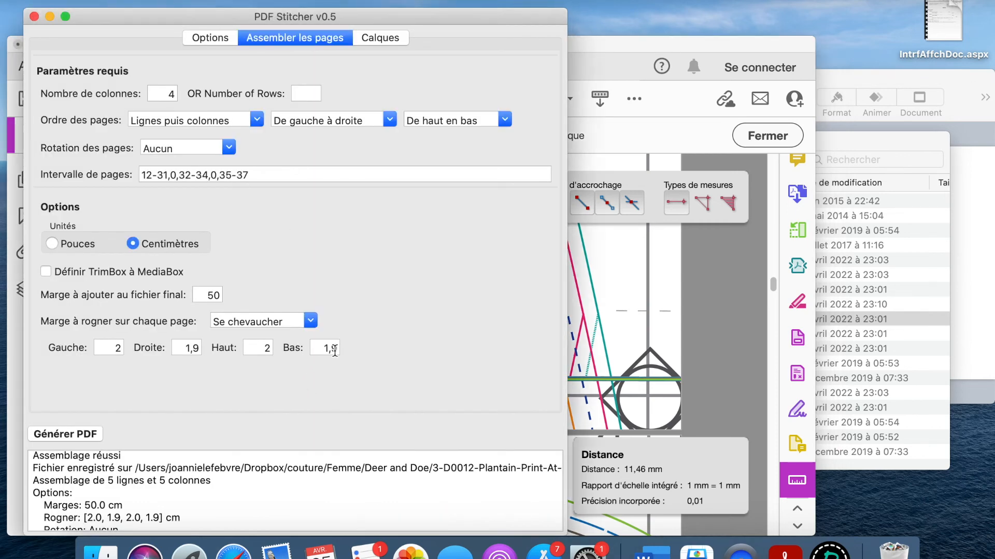
left_click(201, 348)
type("1,3")
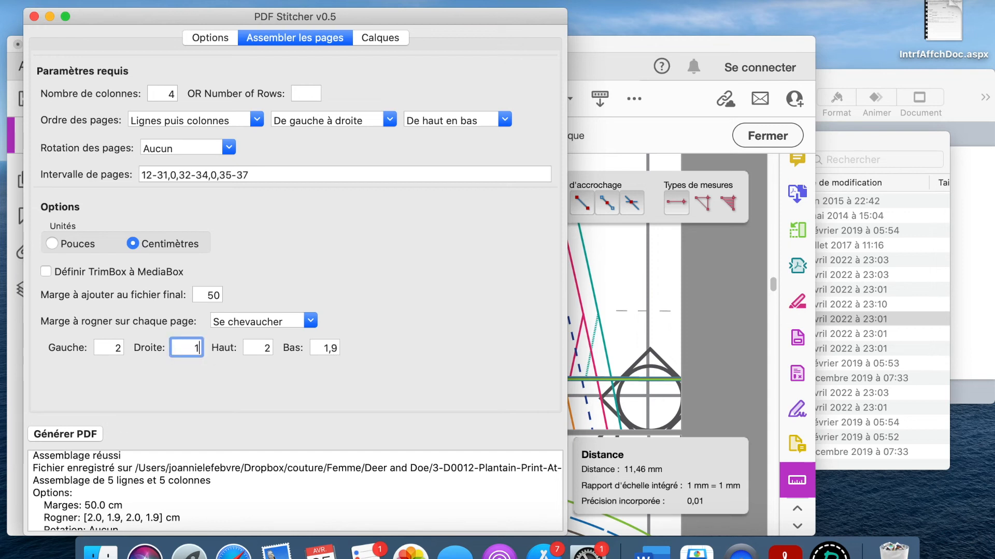
left_click(118, 349)
type("2")
left_click(269, 348)
key("BackSpace")
In Acrobat, measure from the horizontal grey line to the bottom edge of page 13 and delete the measurement marks.
left_click(608, 323)
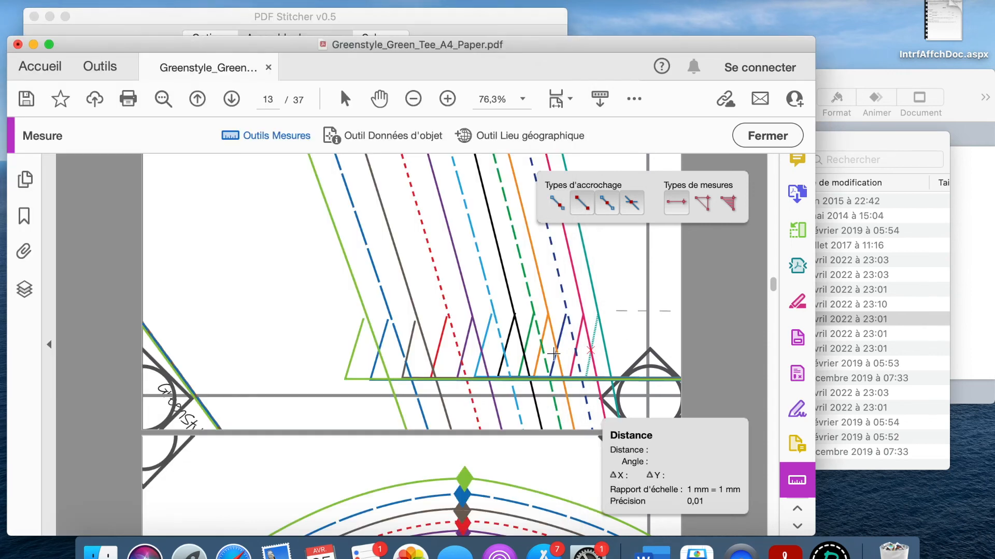
left_click(542, 367)
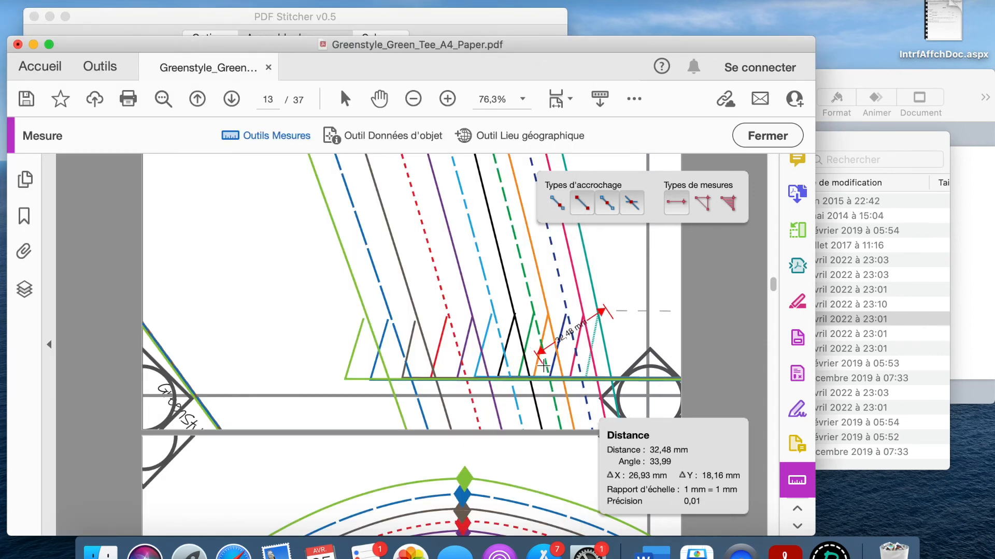
left_click(543, 349)
key("Delete")
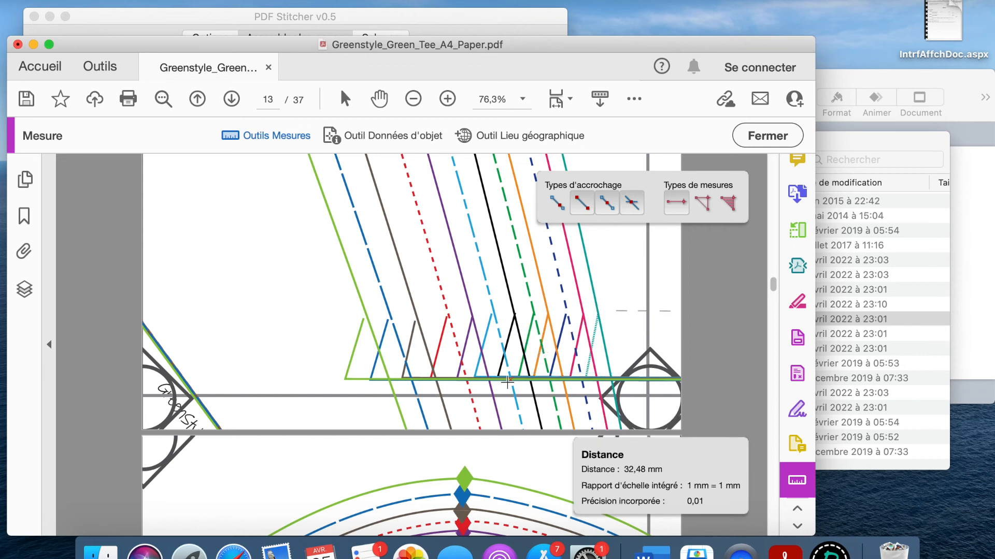
left_click(498, 395)
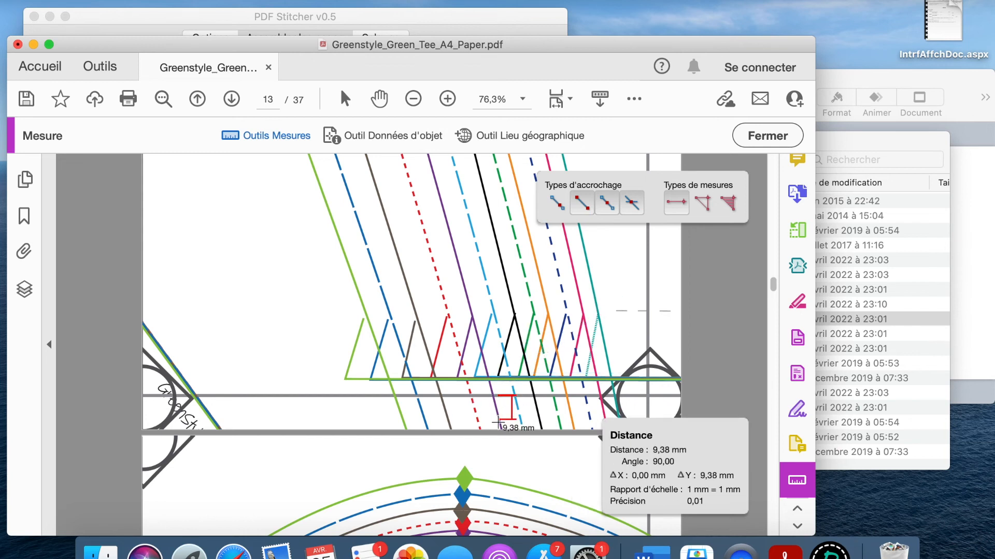
left_click(502, 430)
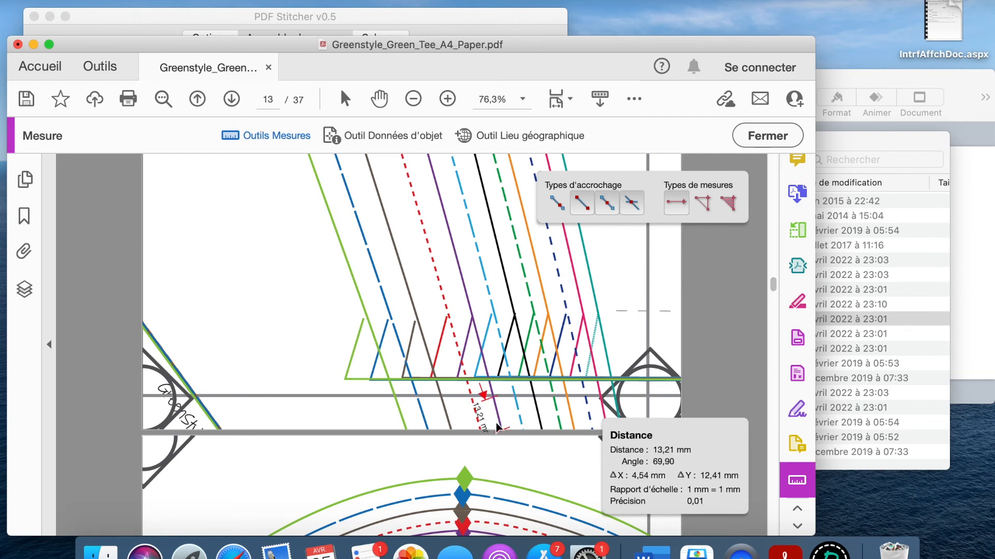
left_click(486, 401)
key("Delete")
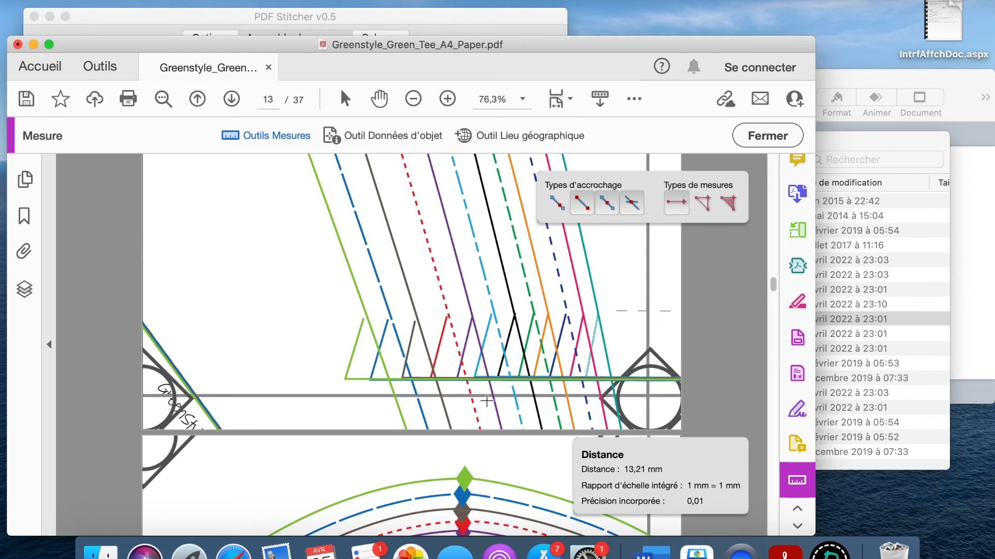
In PDF Stitcher, set the bottom overlap margin to 1,3 cm and generate the assembled PDF.
left_click(114, 29)
double_click(315, 348)
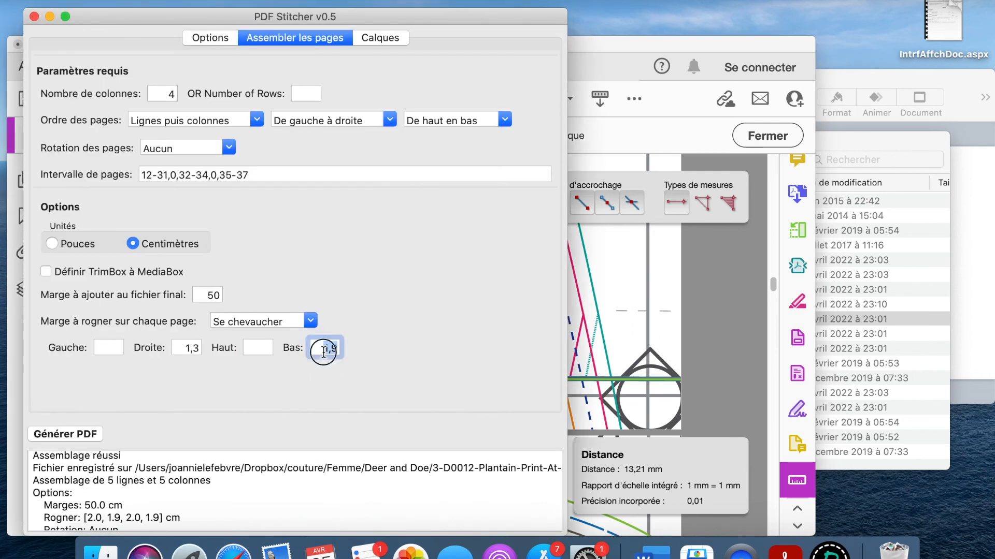
type("1,3")
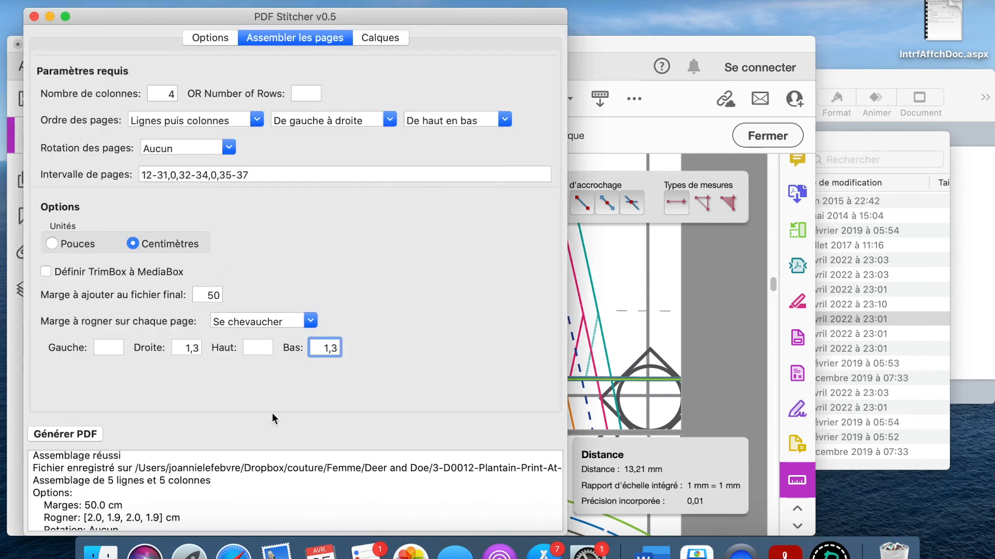
left_click(88, 440)
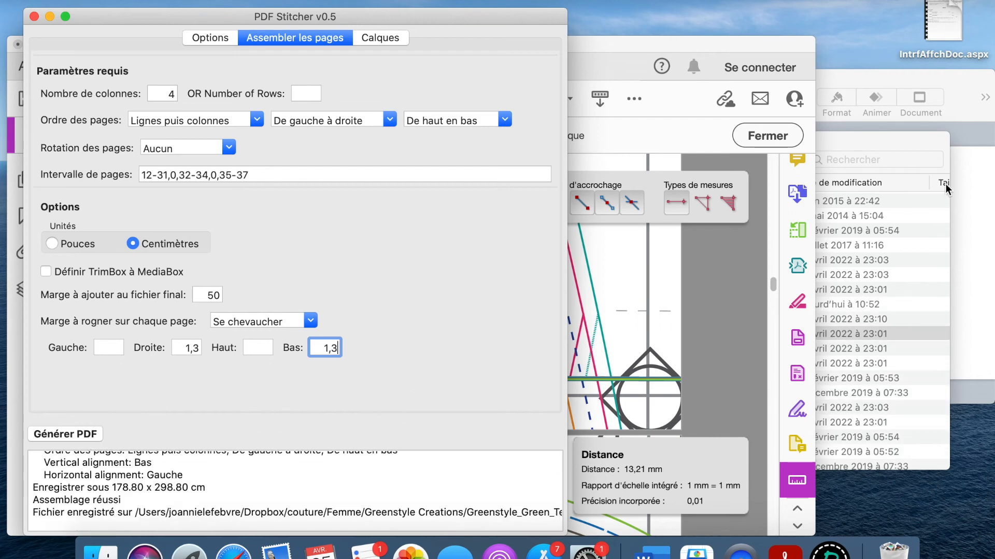
Open Greenstyle_Green_Tee_A4_Paper assemble.pdf from the Greenstyle Creations folder to check the assembled pattern.
left_click(880, 260)
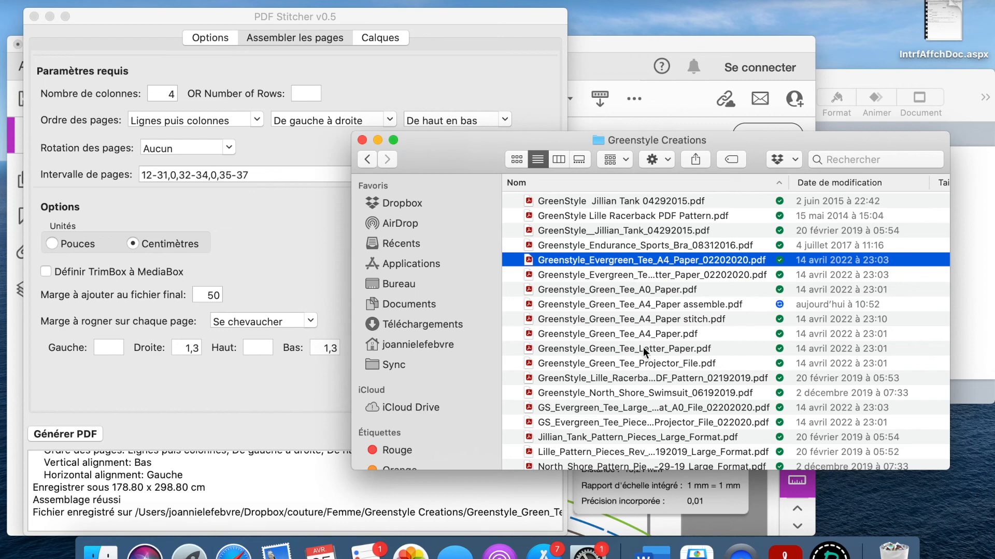
double_click(680, 304)
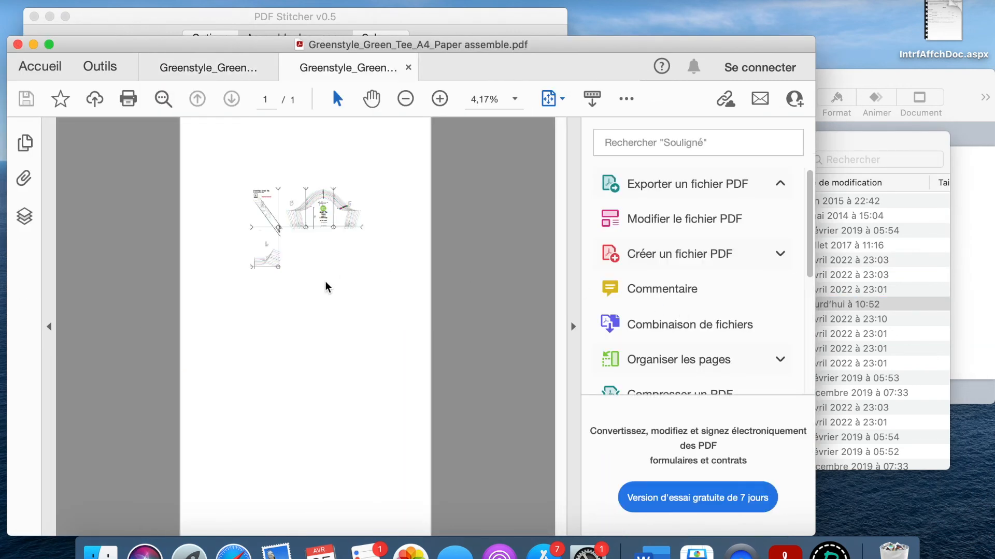
Examine the assembled Green Tee A4 pattern from the first row to the last, checking page placement and line alignment.
scroll(325, 282, "up", 3)
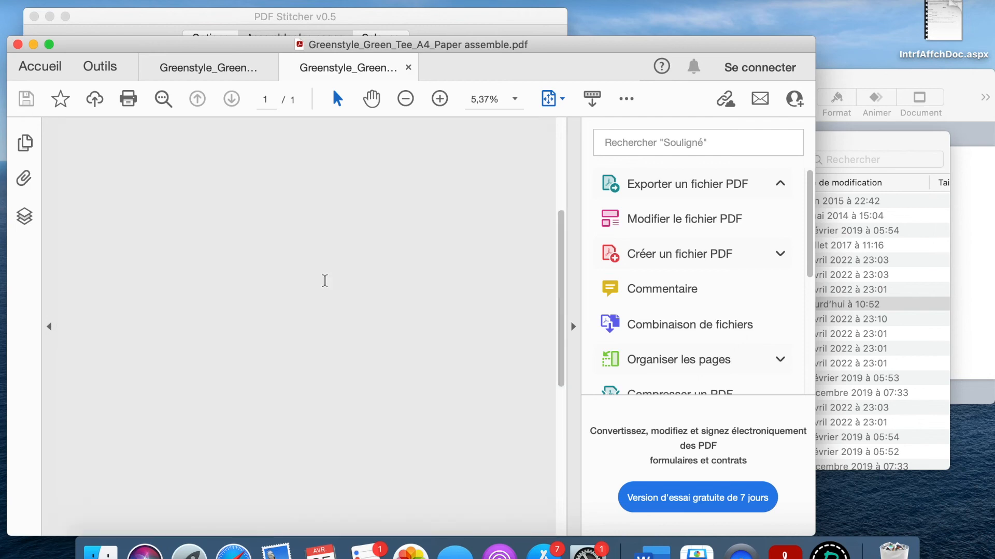
scroll(325, 281, "down", 2)
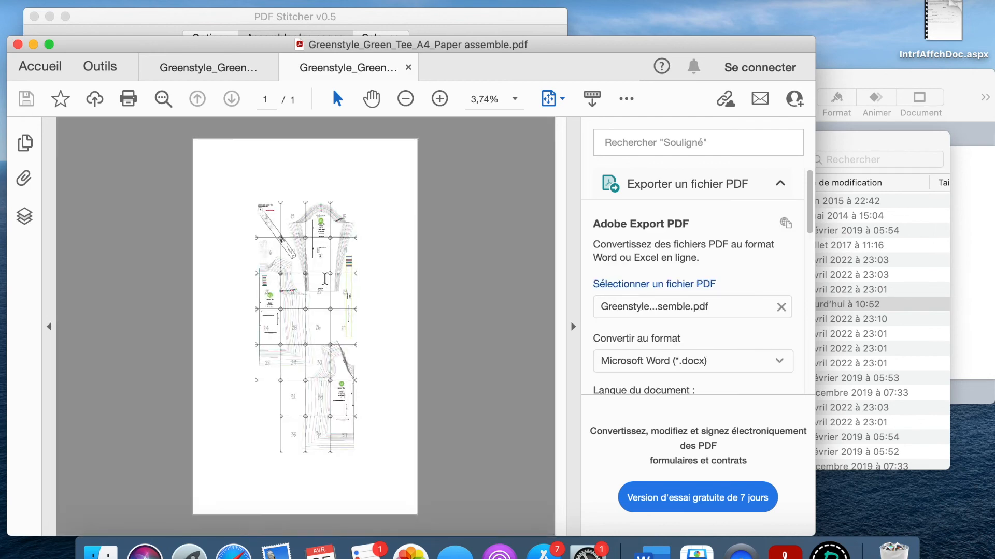
scroll(324, 281, "up", 4)
scroll(493, 237, "up", 3)
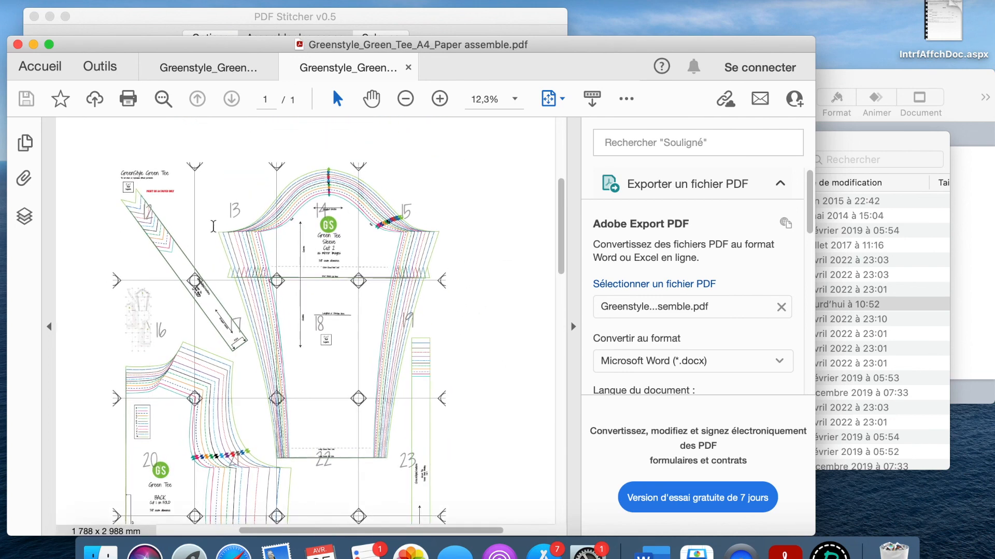
scroll(345, 242, "down", 2)
scroll(345, 241, "down", 10)
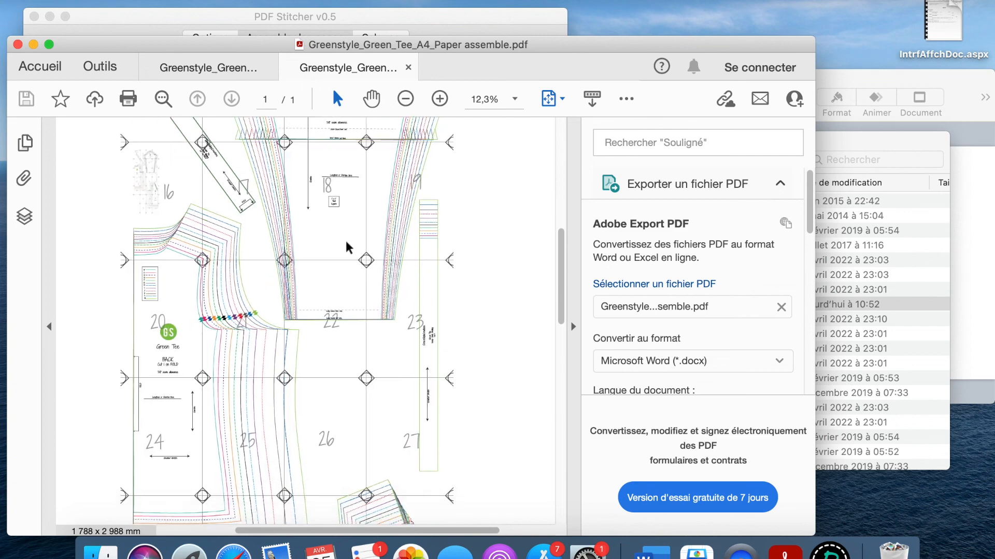
scroll(346, 241, "down", 3)
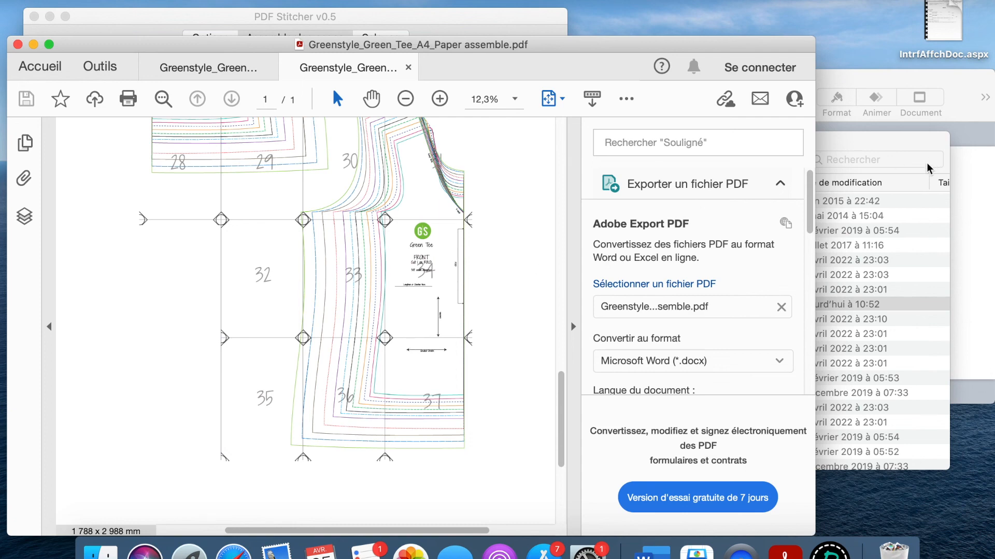
Open Greenstyle_Green_Tee_Letter_Paper.pdf from the Greenstyle Creations folder.
left_click(917, 150)
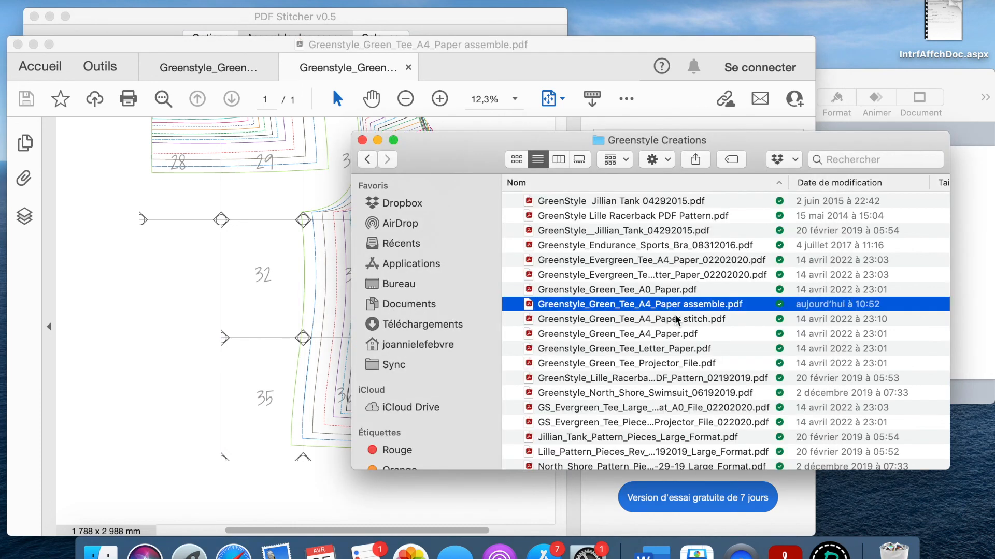
left_click(665, 350)
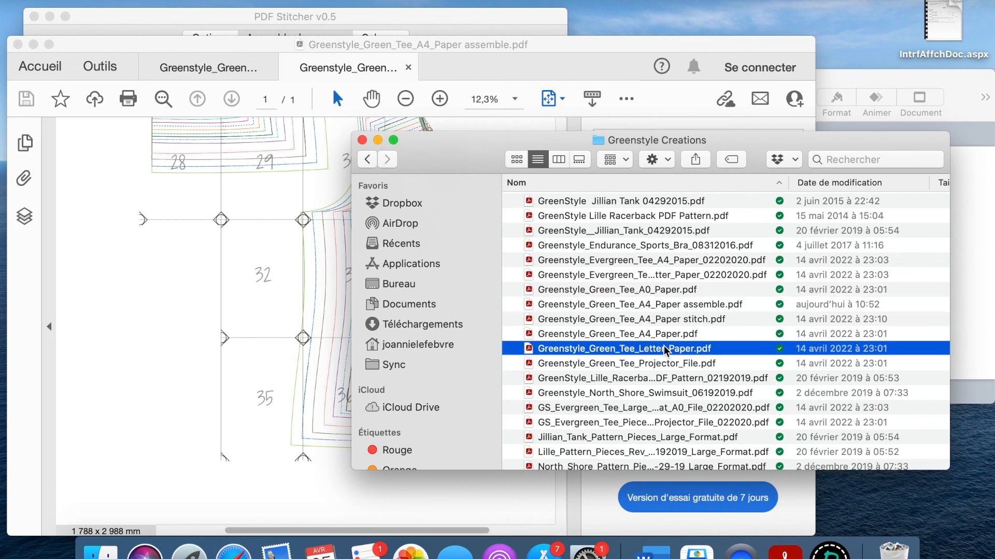
double_click(665, 349)
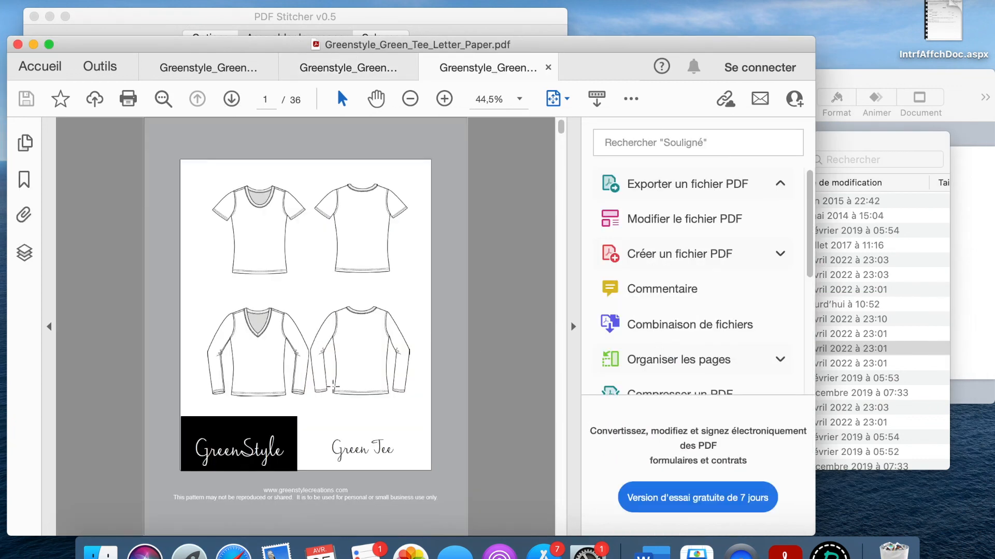
Examine the page 5 assembly layout and the last page of the Letter pattern, and switch back to PDF Stitcher.
scroll(333, 386, "down", 10)
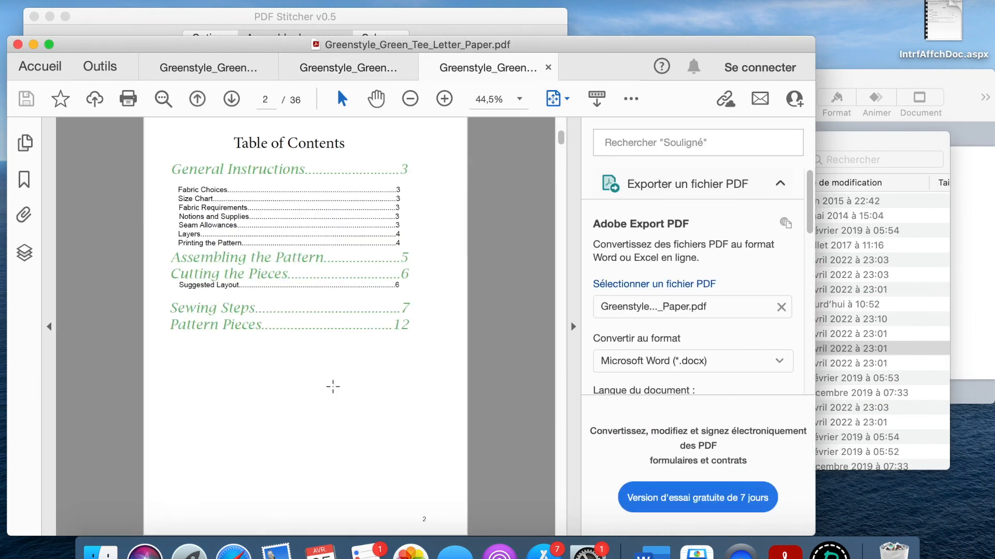
scroll(332, 386, "down", 6)
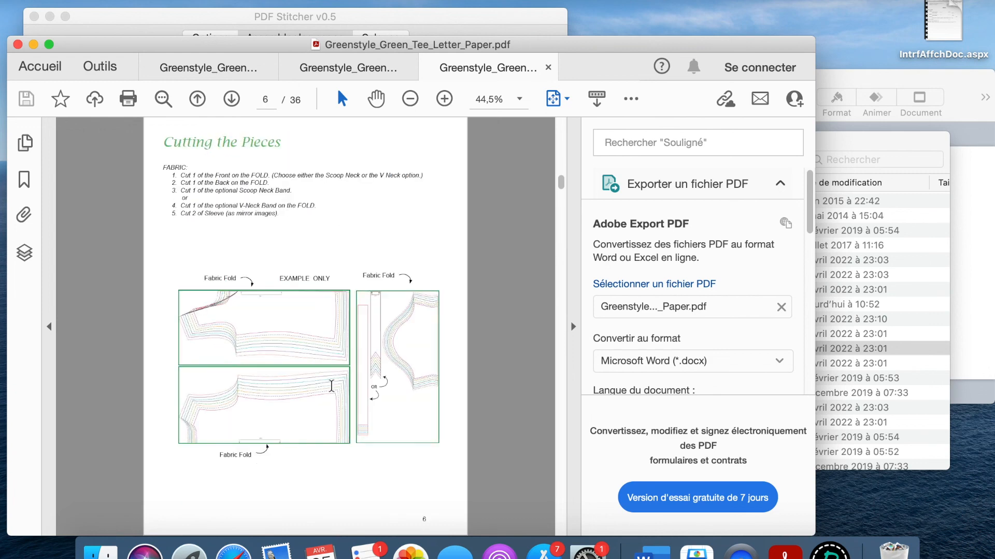
scroll(332, 386, "up", 3)
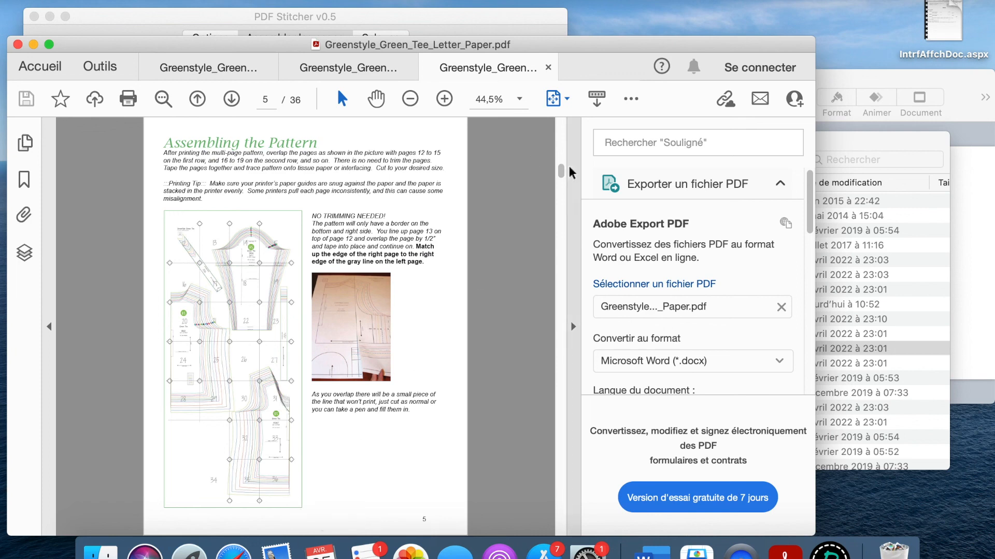
left_click_drag(559, 178, 536, 544)
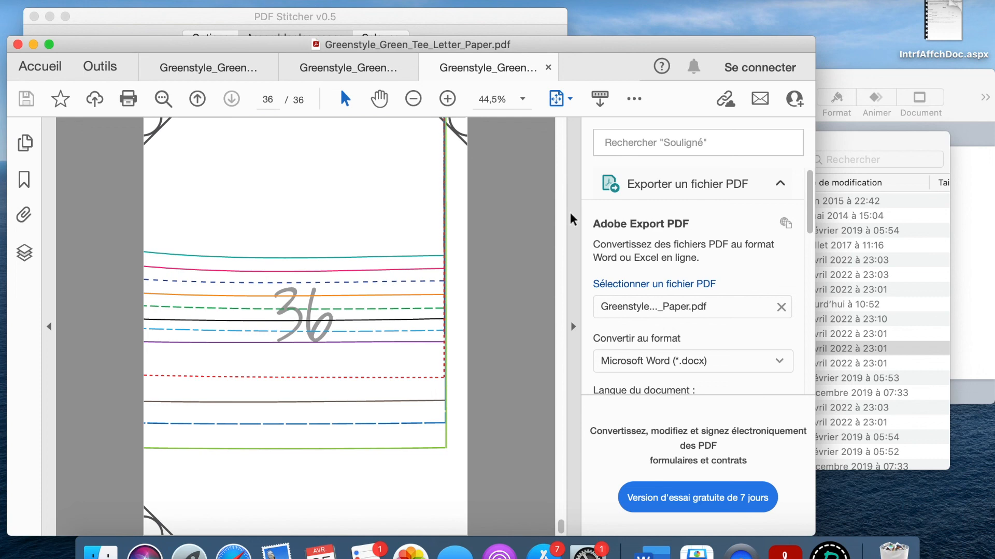
left_click(339, 24)
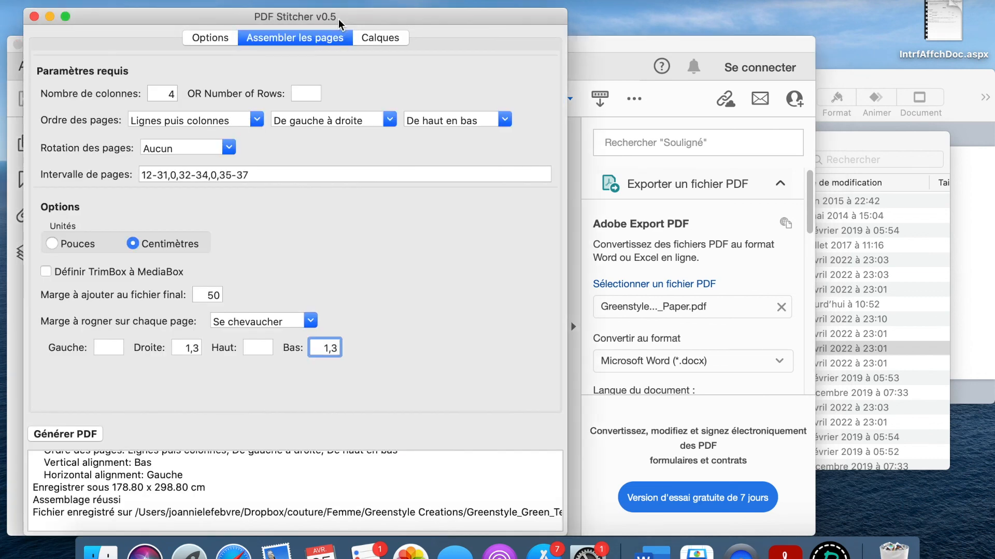